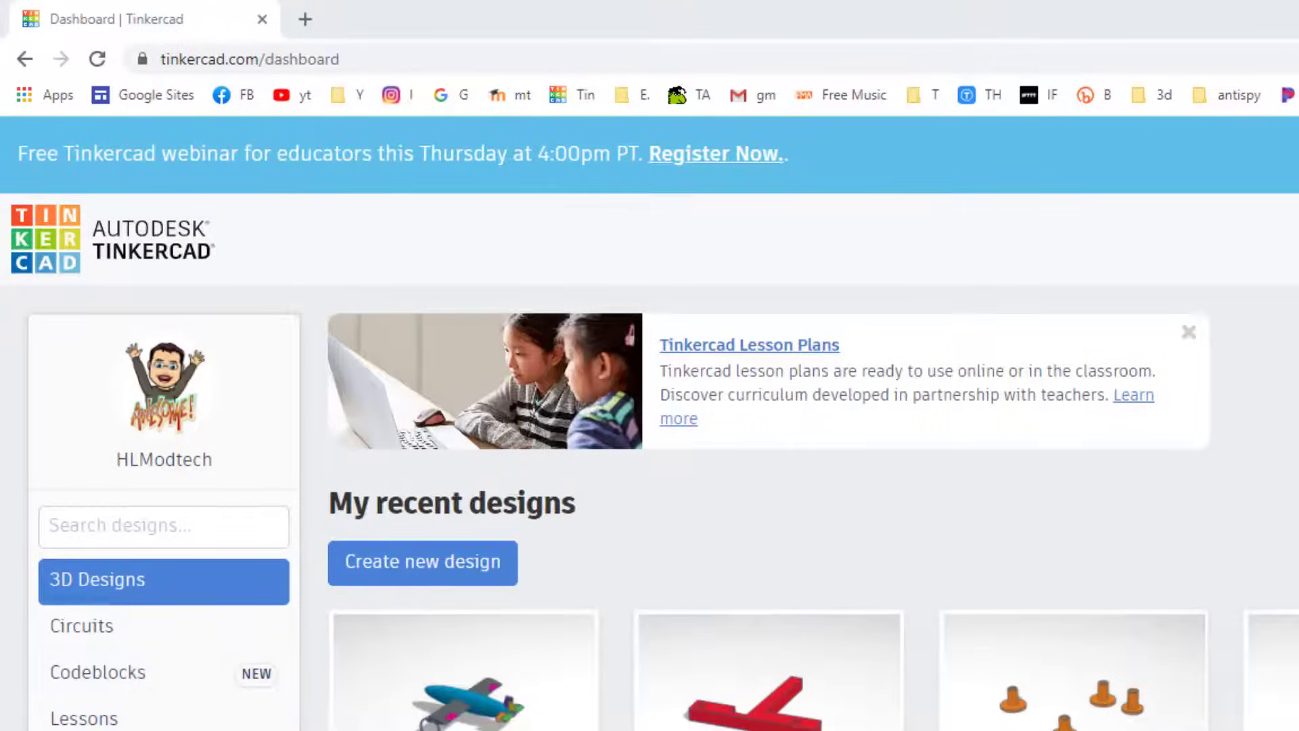
Start a new circuit design and place a small breadboard on the canvas.
{"action": "left_click", "coordinate": [85, 633]}
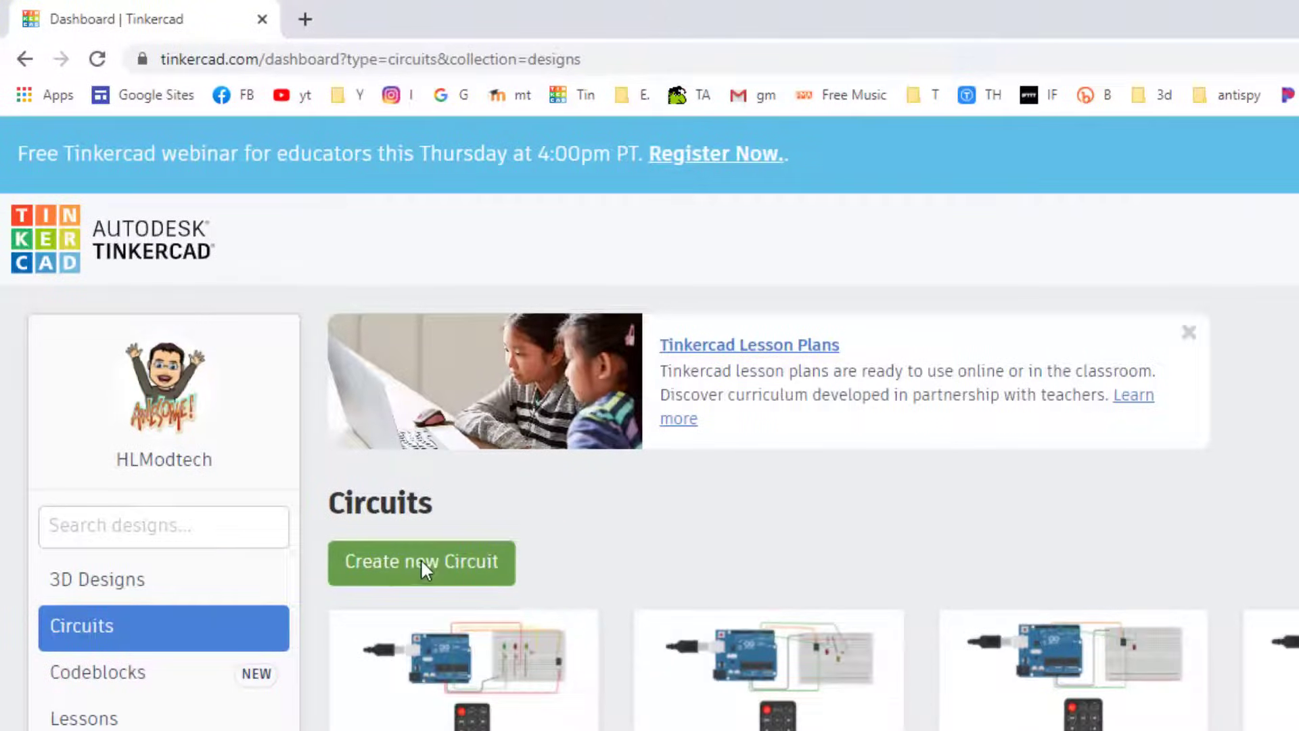
{"action": "left_click", "coordinate": [434, 563]}
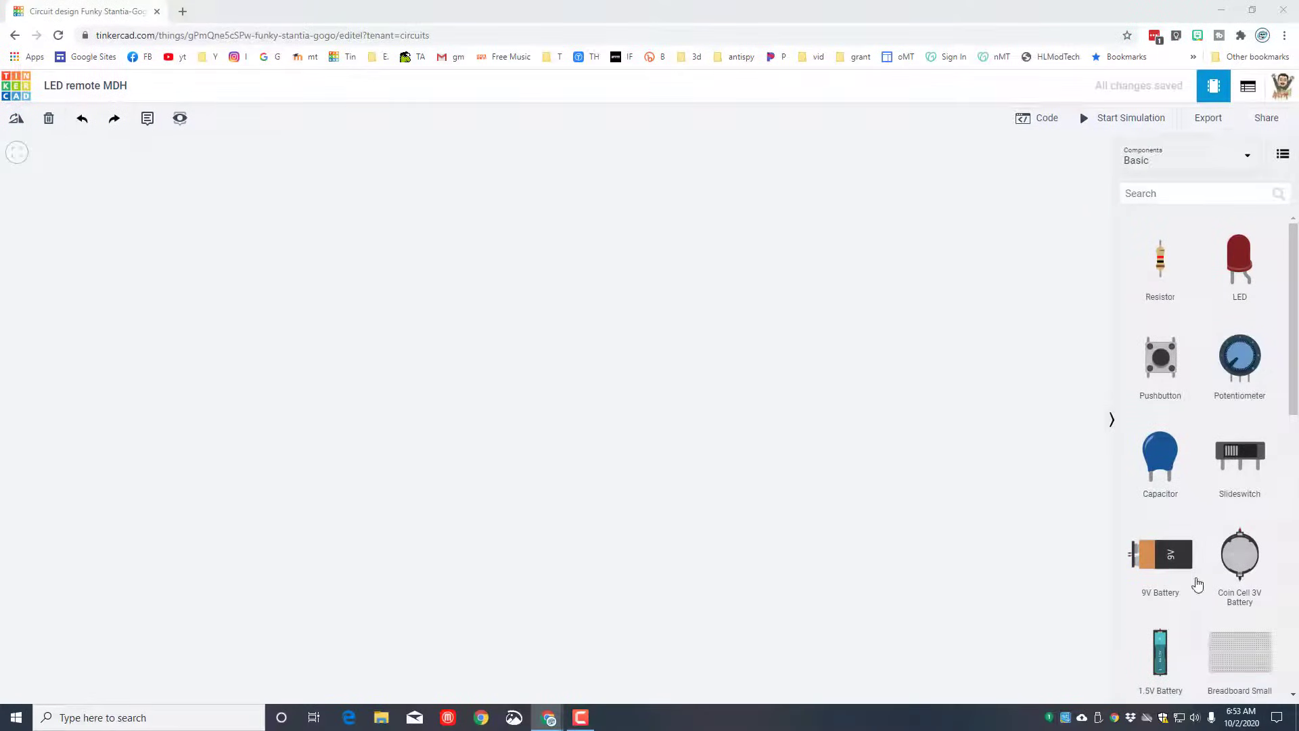
{"action": "left_click_drag", "start_coordinate": [1244, 671], "coordinate": [804, 428]}
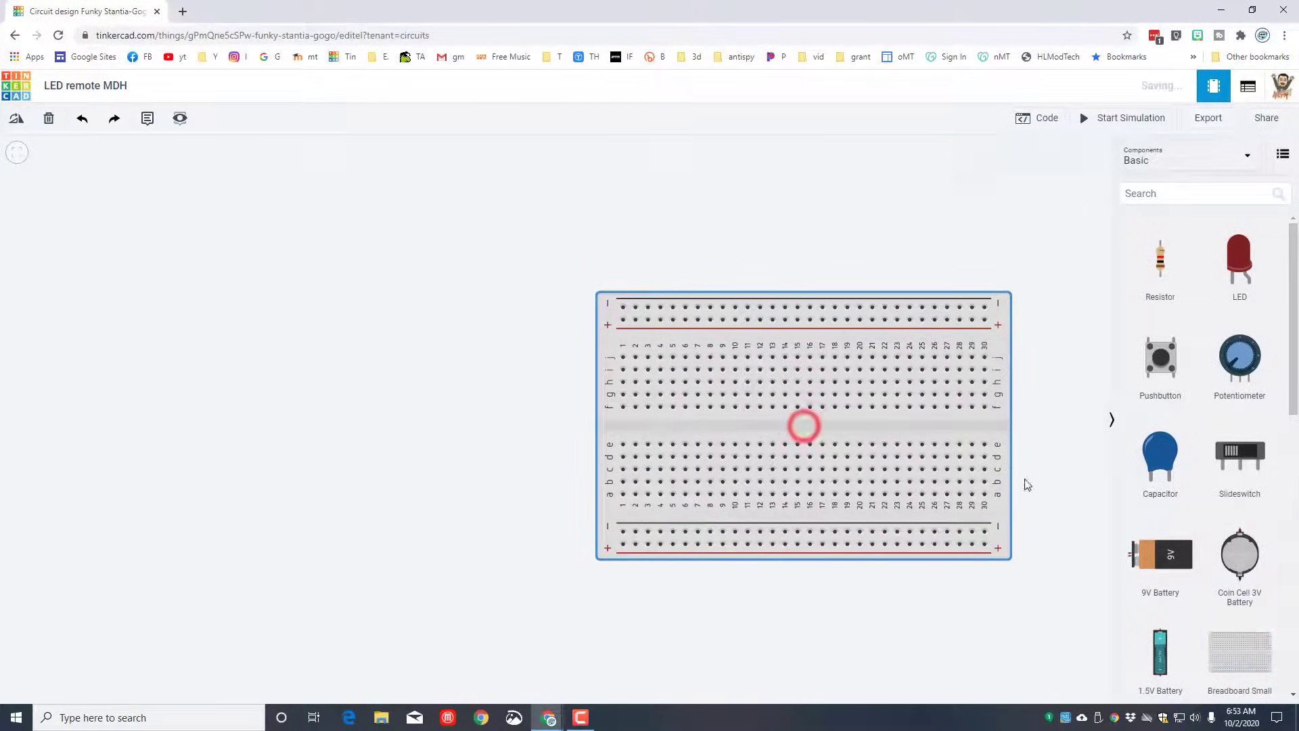
Add an Arduino Uno R3 to the left of the breadboard.
{"action": "scroll", "coordinate": [1229, 582], "scroll_direction": "down", "scroll_amount": 1}
{"action": "scroll", "coordinate": [1229, 582], "scroll_direction": "down", "scroll_amount": 2}
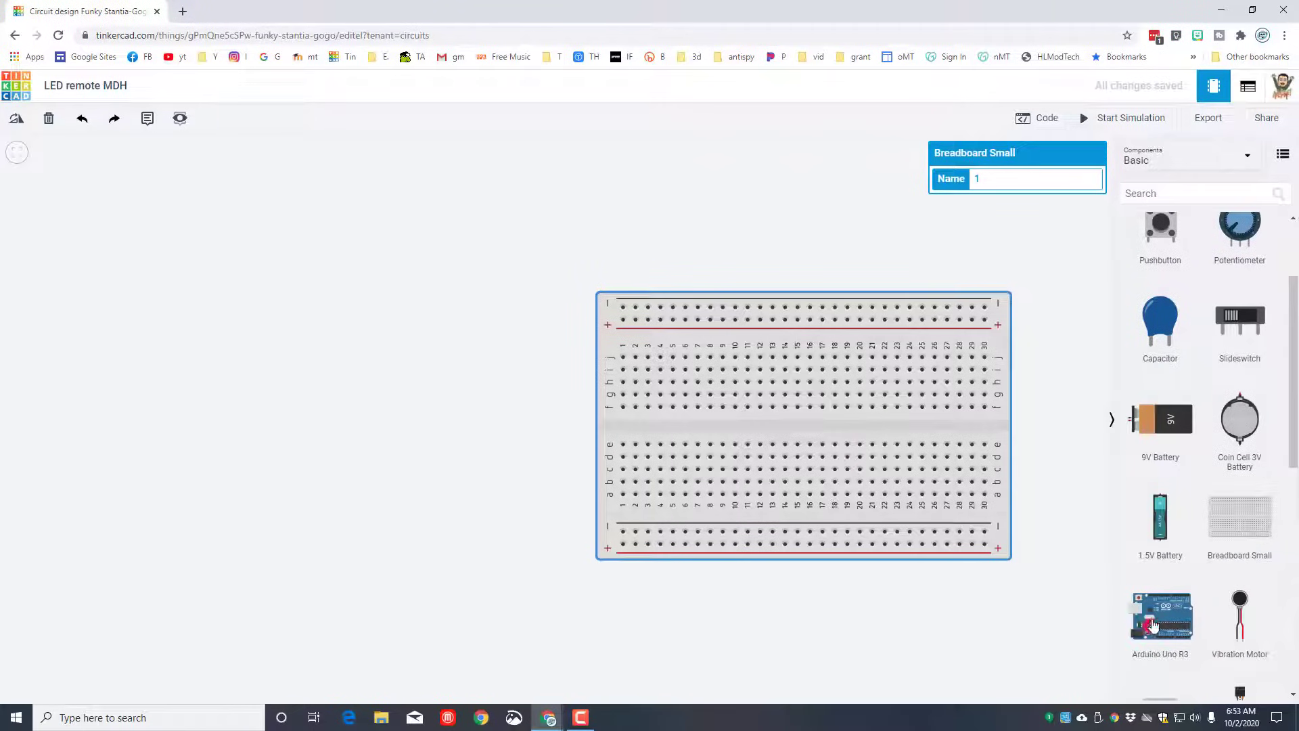
{"action": "left_click_drag", "start_coordinate": [421, 441], "coordinate": [377, 435]}
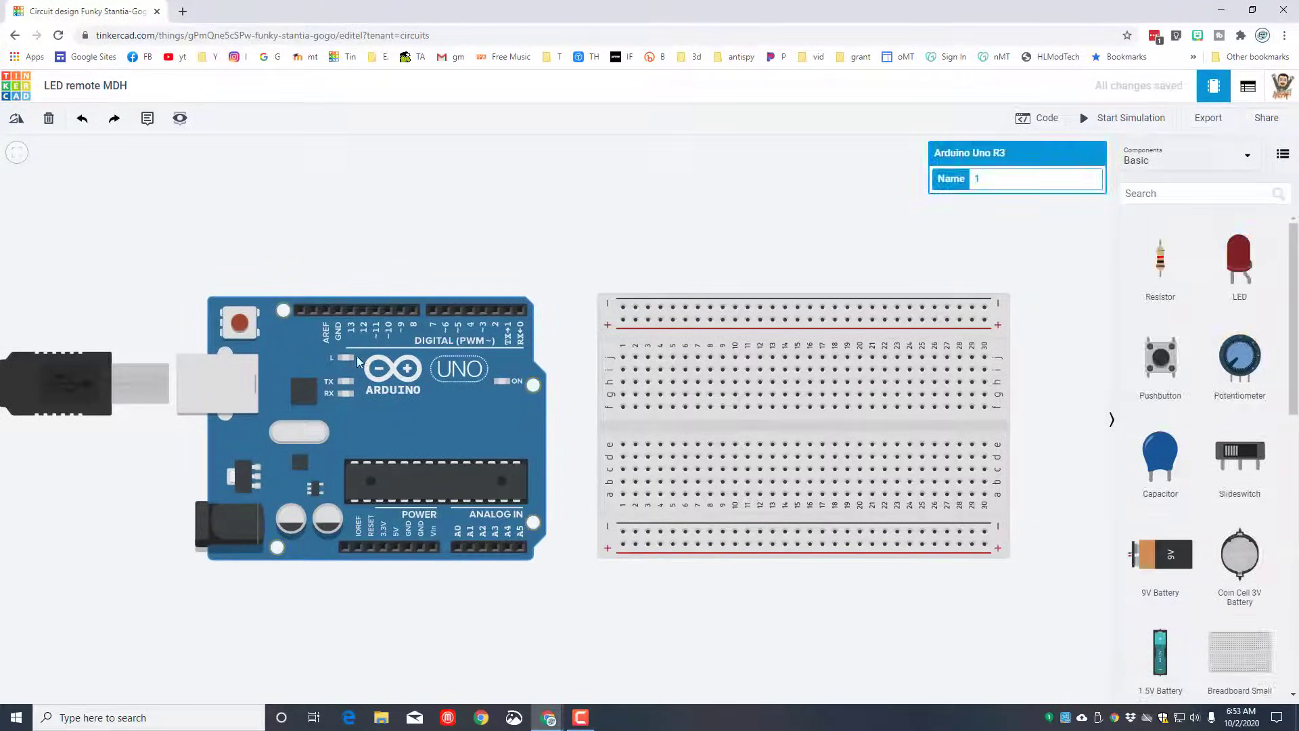
{"action": "left_click", "coordinate": [1145, 197]}
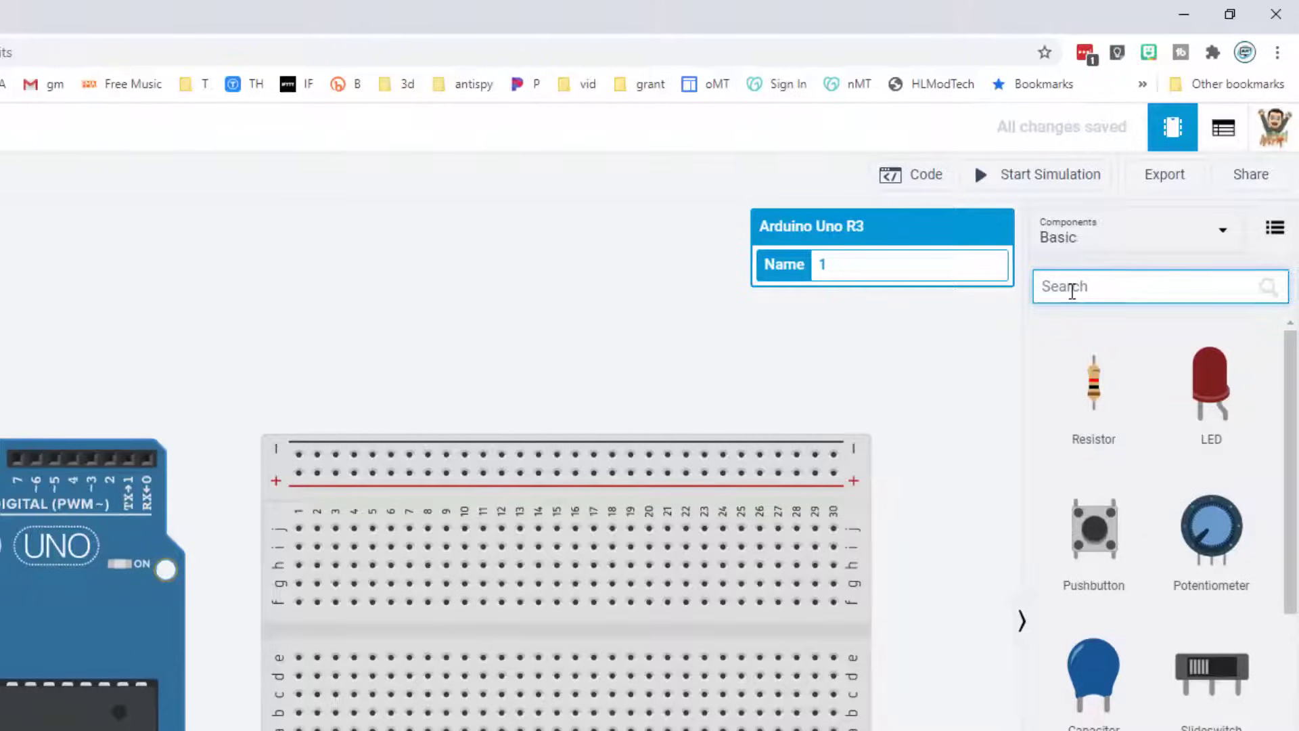
Search 'rem', put the IR remote beneath the Arduino and the IR sensor on the breadboard's lower half.
{"action": "type", "text": "rem"}
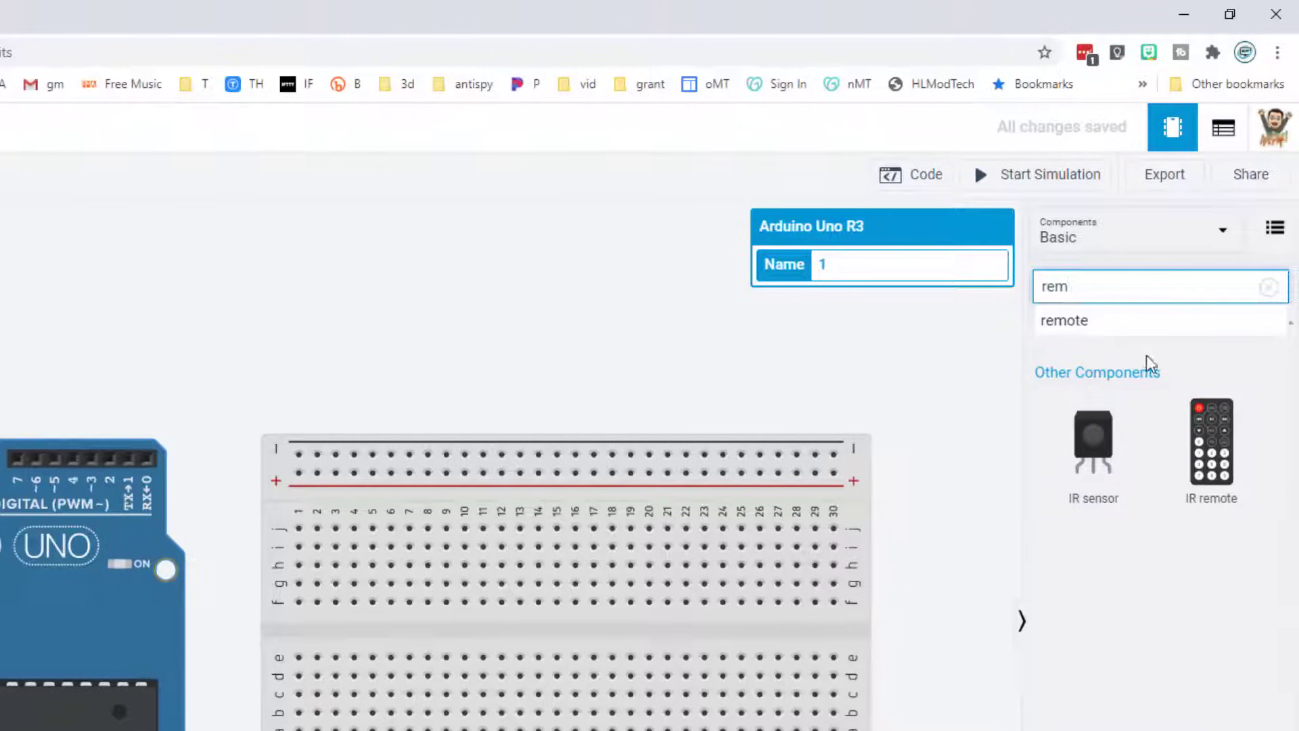
{"action": "left_click", "coordinate": [1069, 320]}
{"action": "left_click", "coordinate": [1210, 443]}
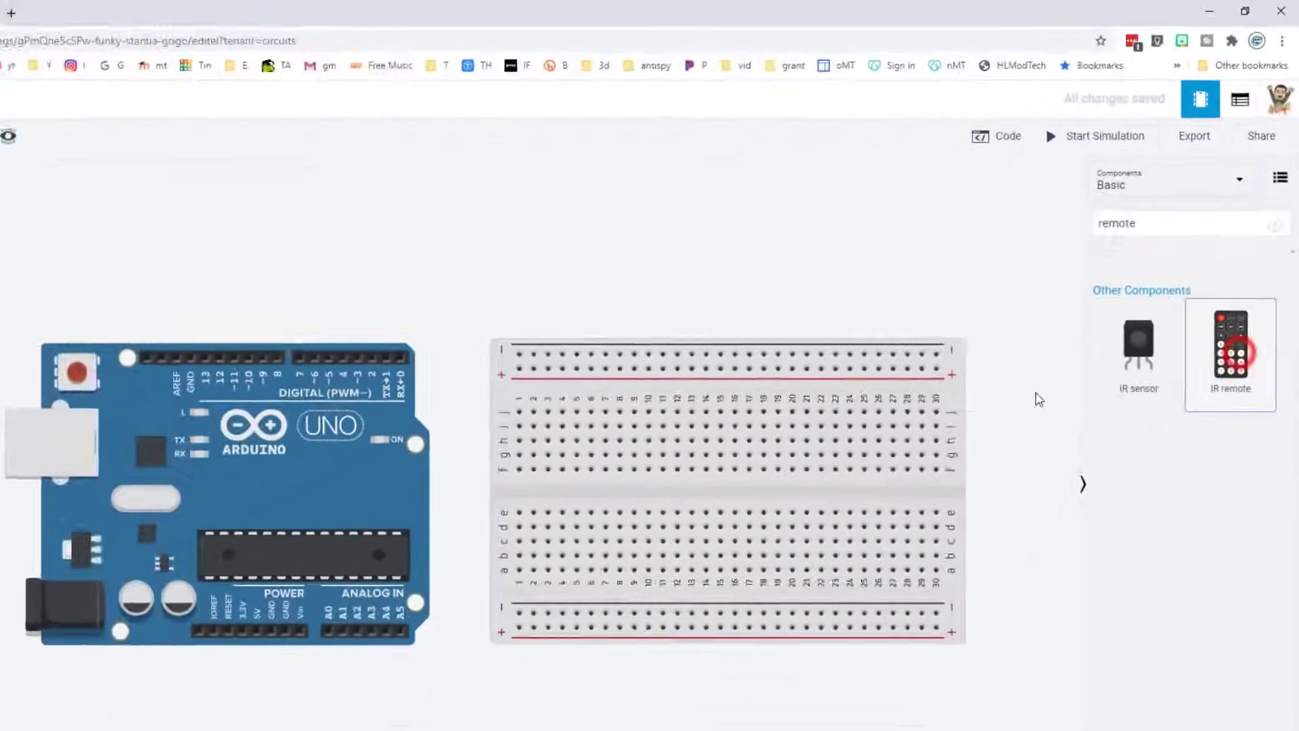
{"action": "left_click_drag", "start_coordinate": [1039, 399], "coordinate": [175, 490]}
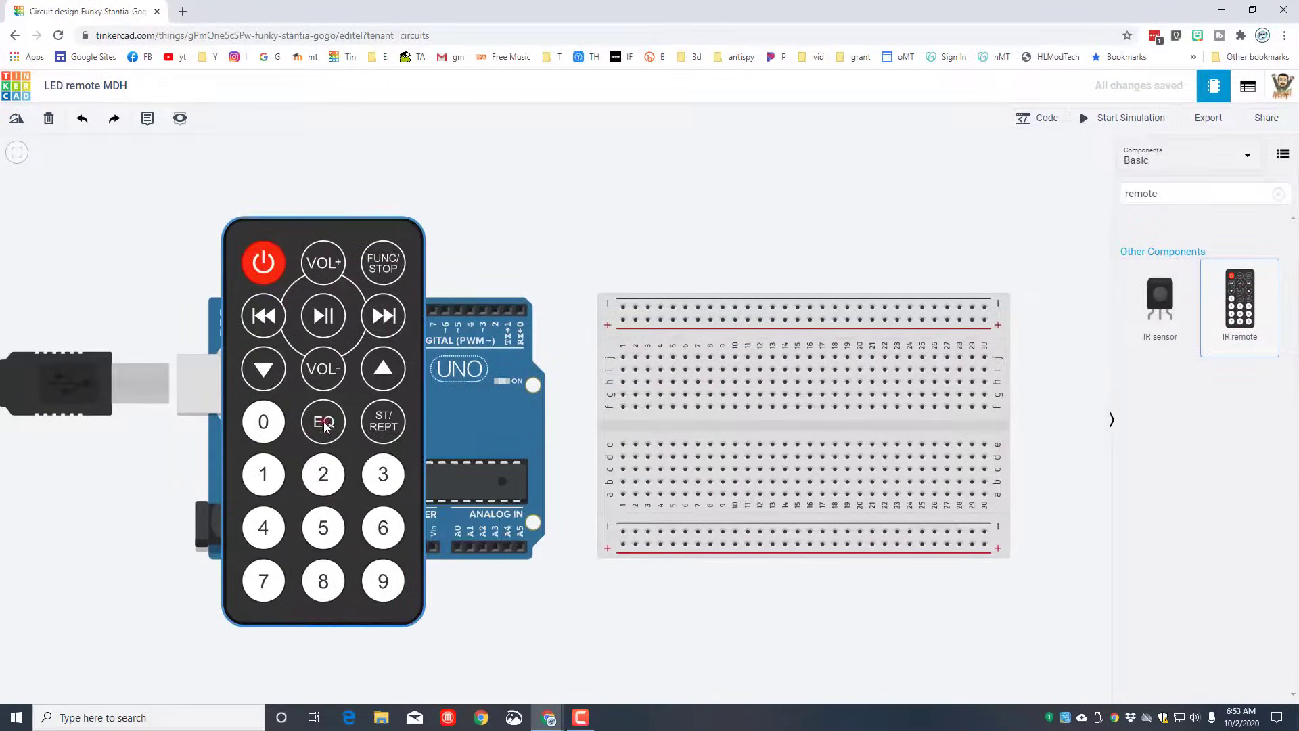
{"action": "left_click_drag", "start_coordinate": [301, 235], "coordinate": [454, 583]}
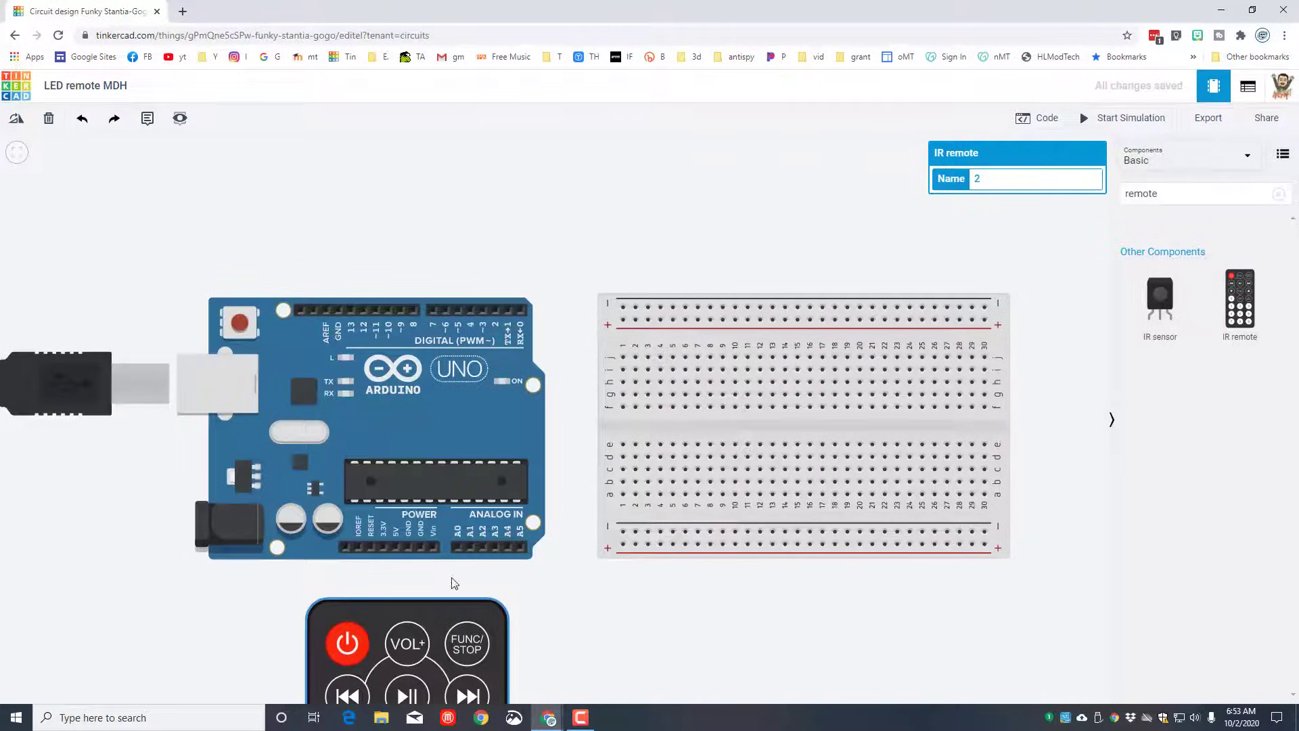
{"action": "left_click_drag", "start_coordinate": [1164, 311], "coordinate": [963, 483]}
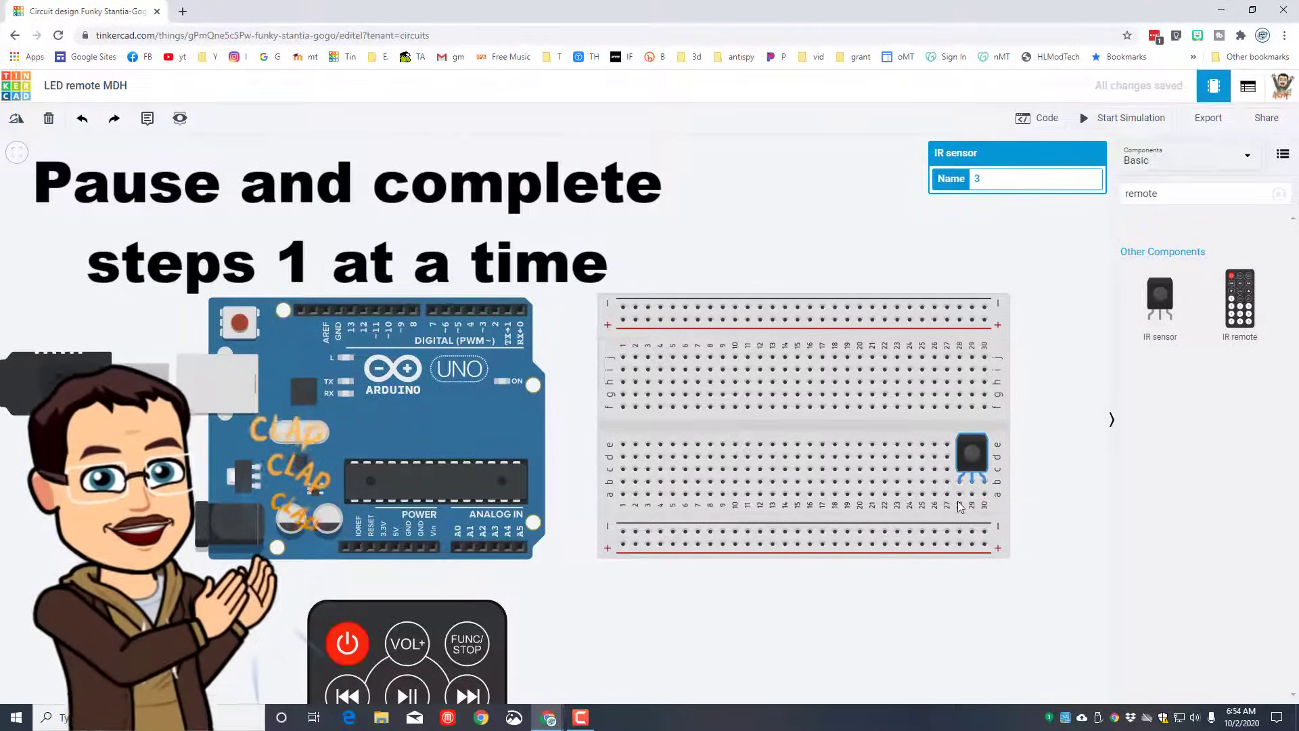
Run a purple wire from hole a28 over the breadboard to Arduino digital pin 3.
{"action": "left_click", "coordinate": [966, 481]}
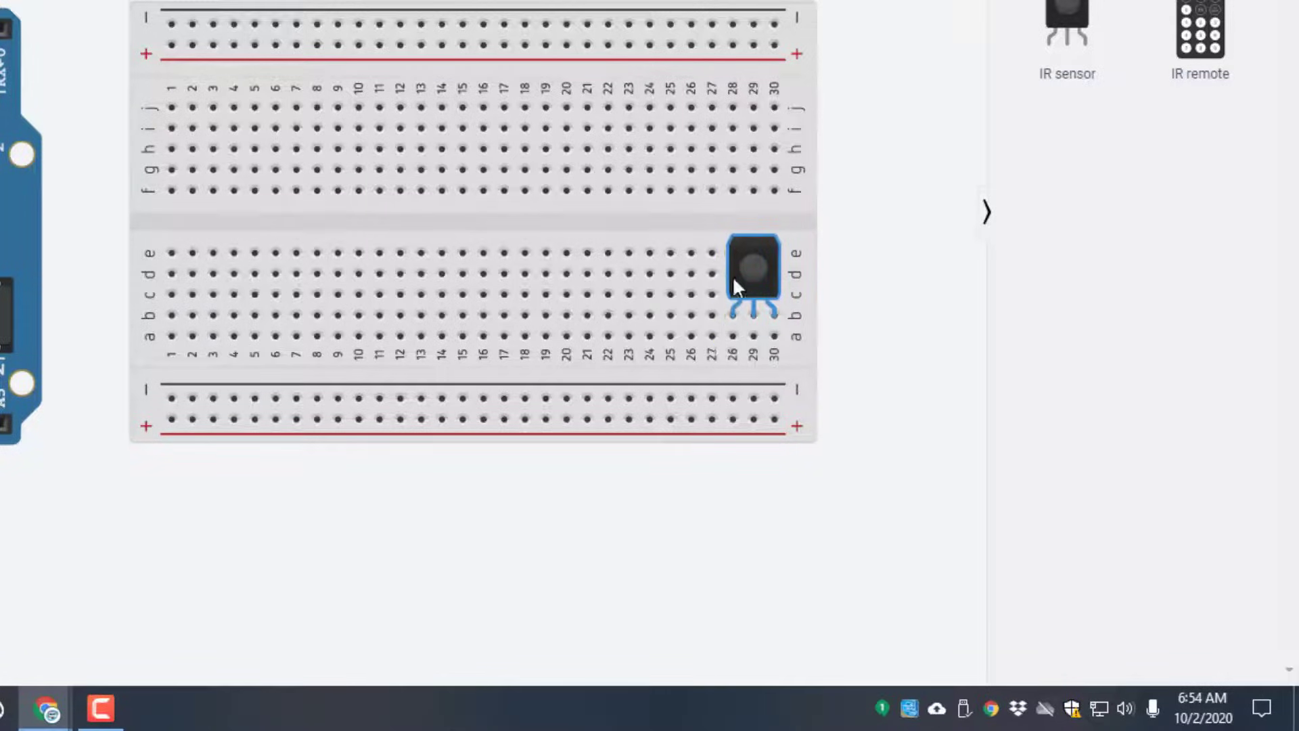
{"action": "left_click", "coordinate": [734, 256]}
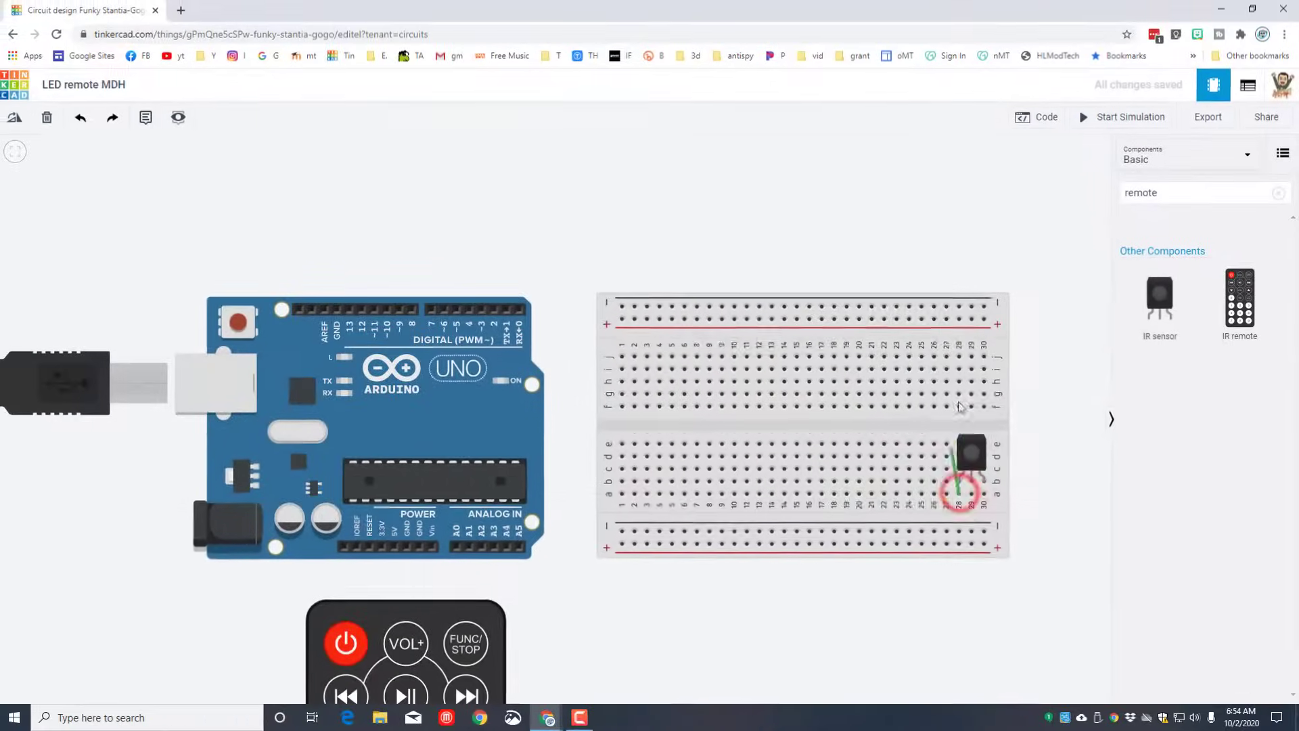
{"action": "left_click", "coordinate": [733, 336]}
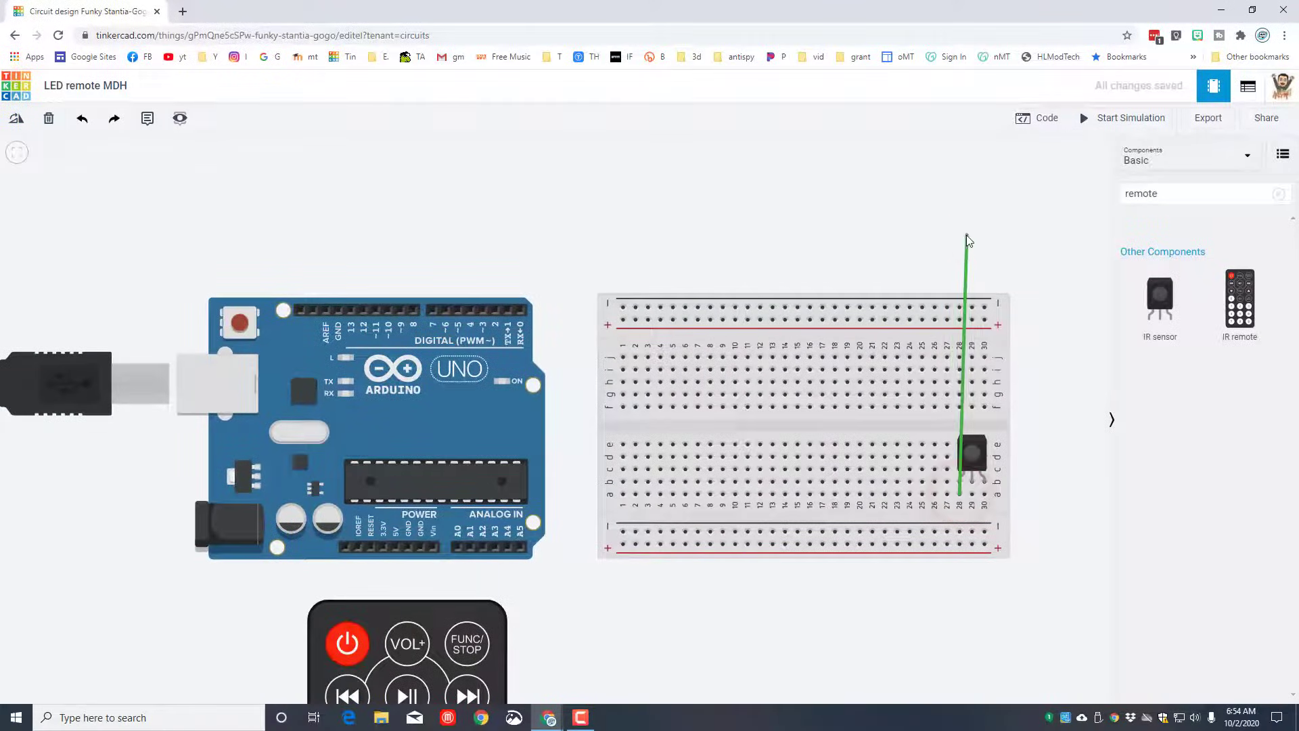
{"action": "left_click", "coordinate": [959, 262]}
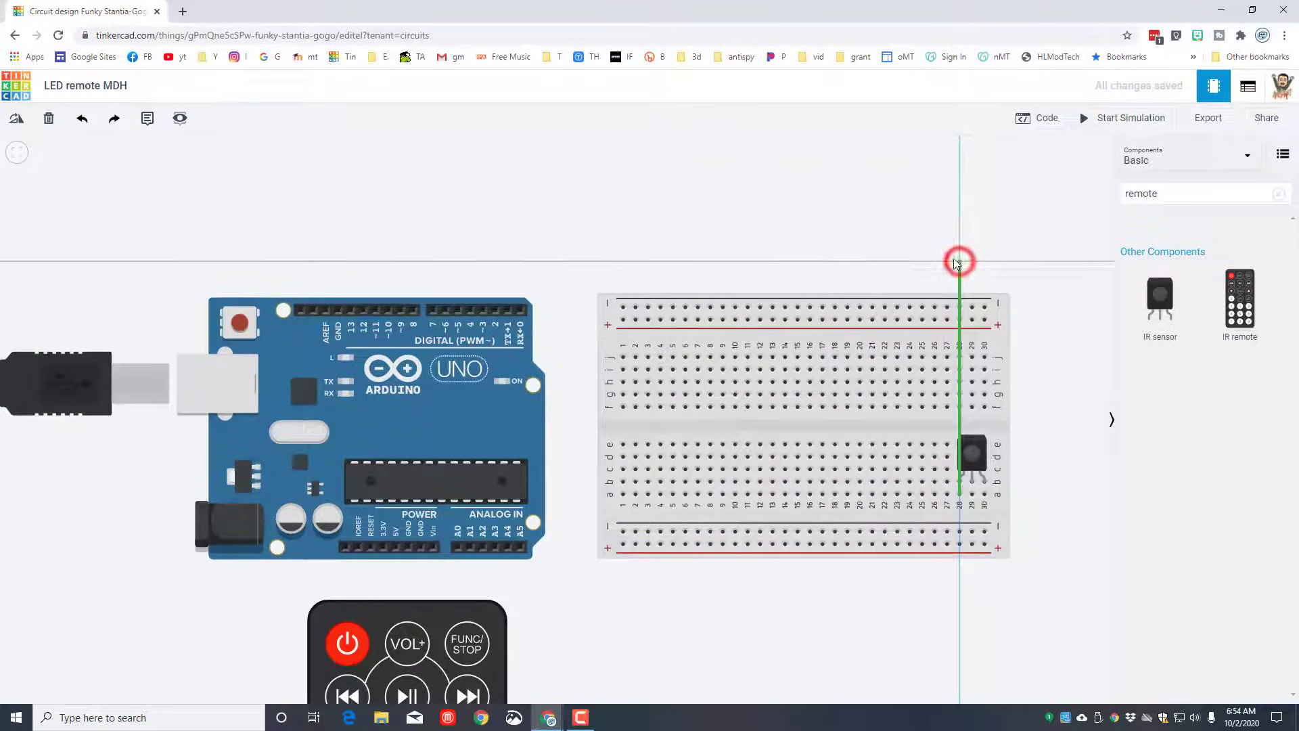
{"action": "left_click", "coordinate": [509, 262]}
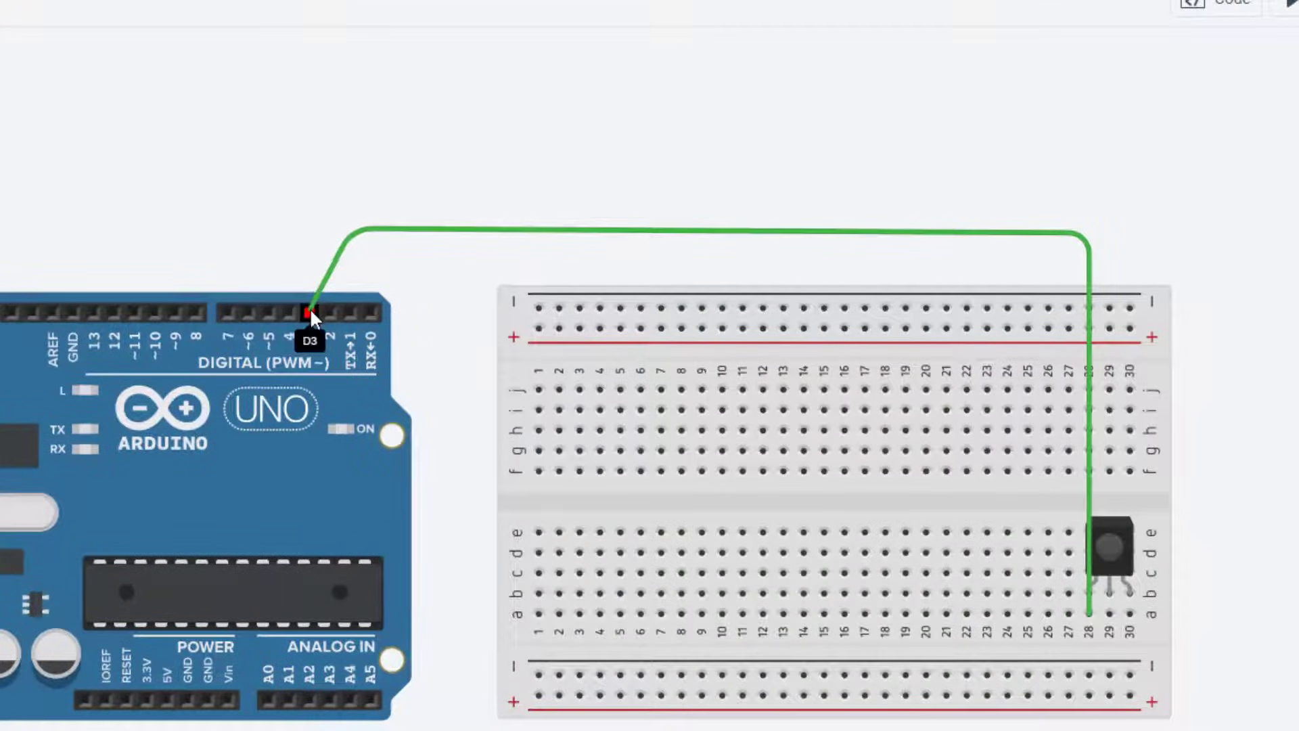
{"action": "left_click", "coordinate": [309, 308]}
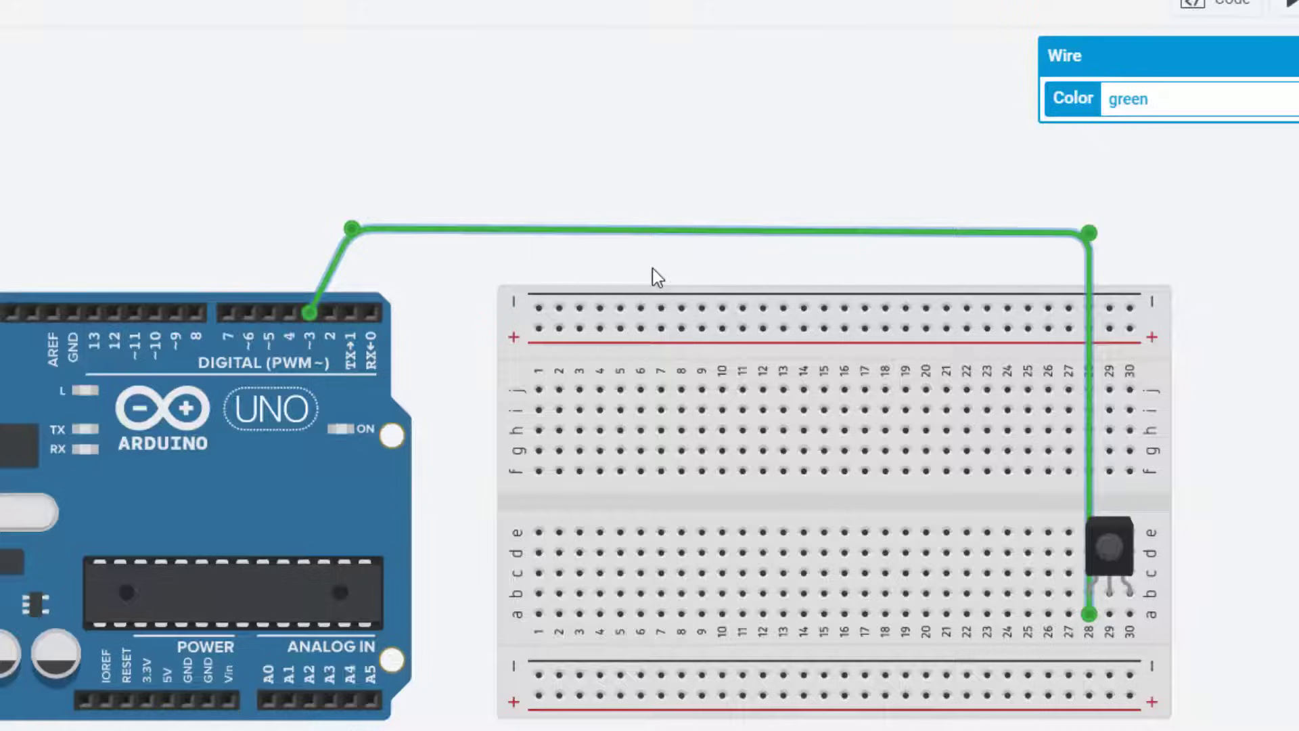
{"action": "left_click_drag", "start_coordinate": [352, 230], "coordinate": [310, 233]}
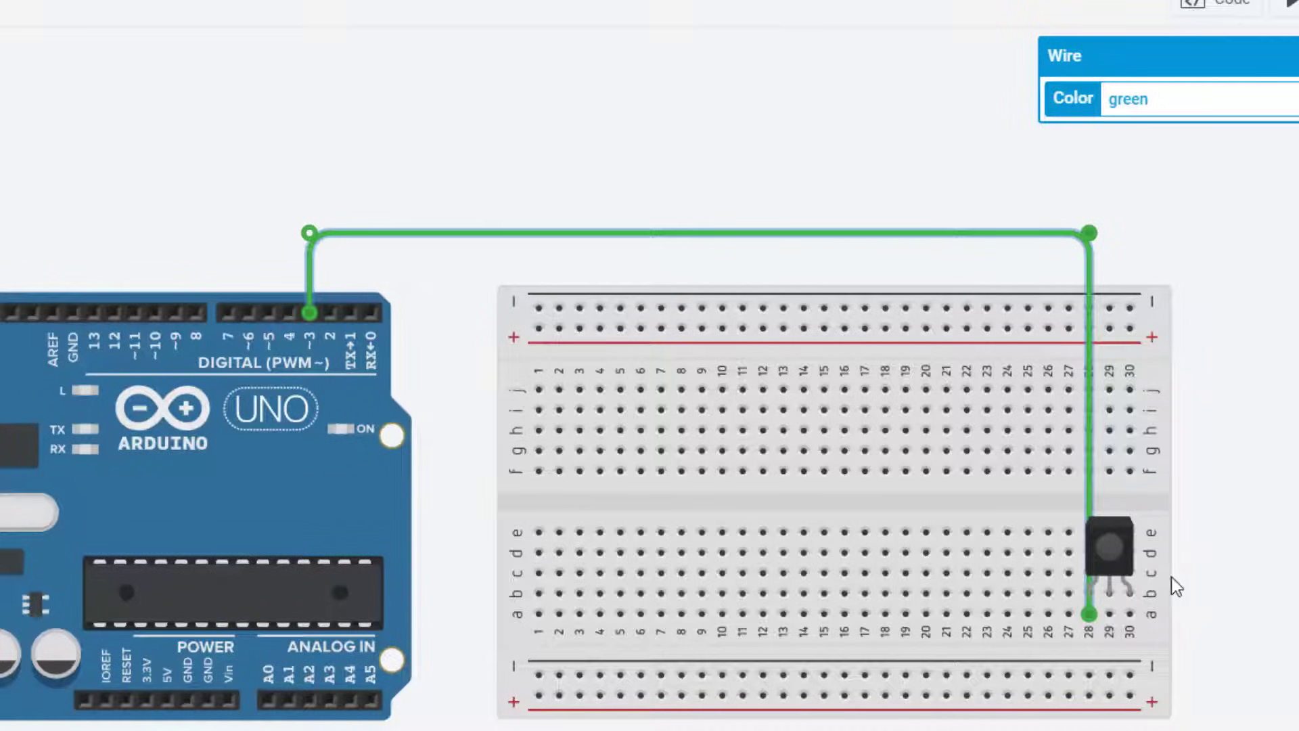
{"action": "left_click", "coordinate": [1186, 96]}
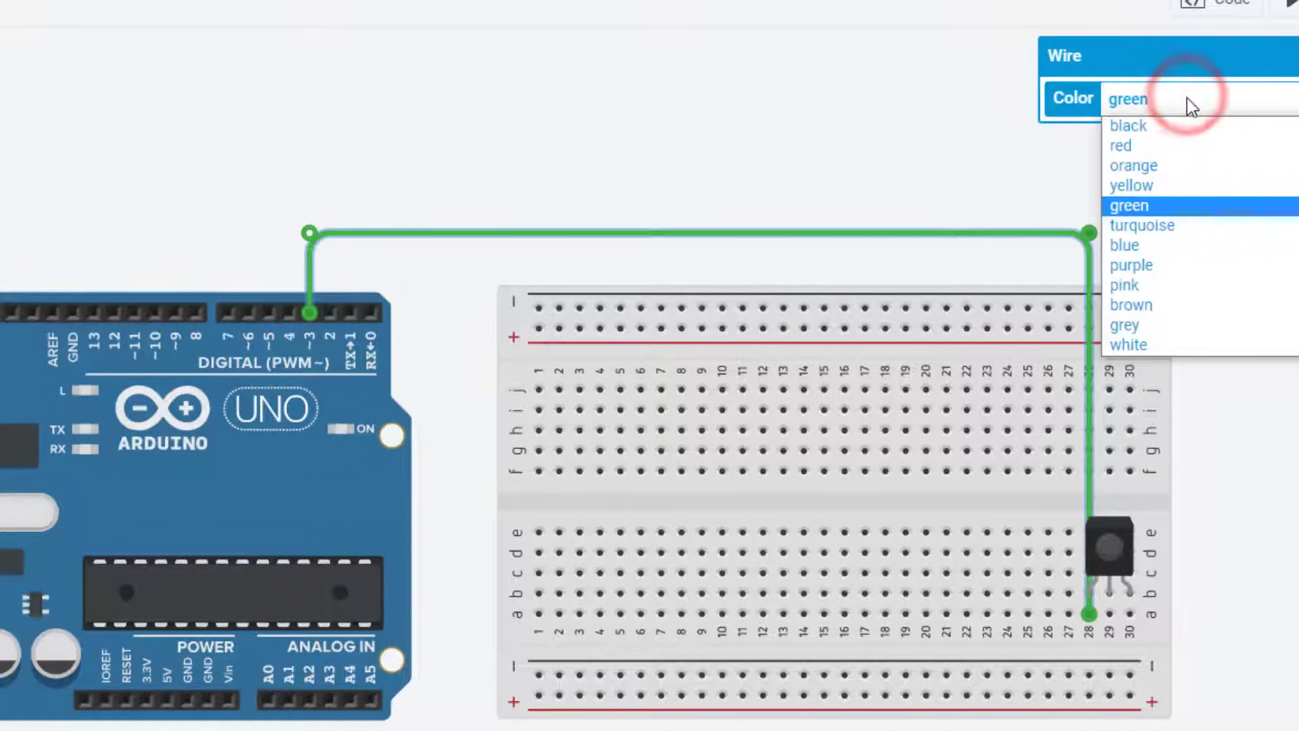
{"action": "left_click", "coordinate": [1146, 265]}
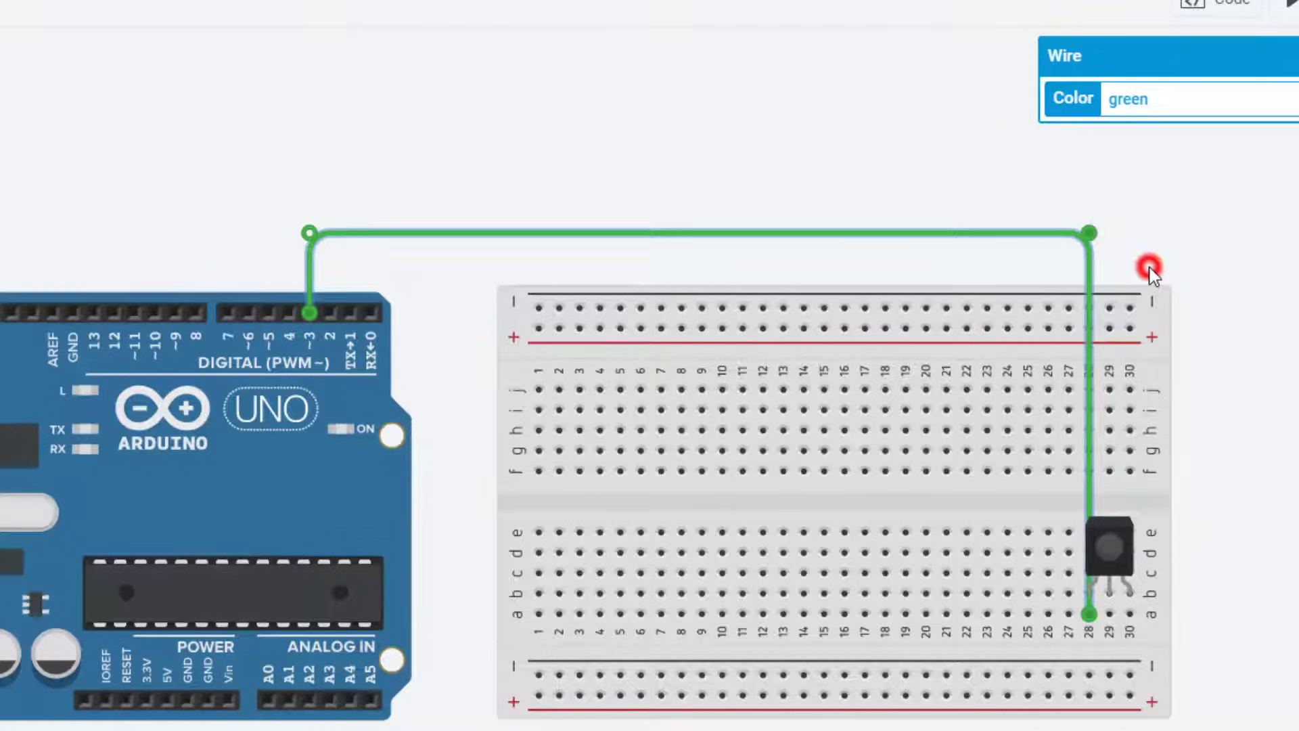
Connect hole 29a to the negative rail with a black wire.
{"action": "left_click", "coordinate": [1109, 613]}
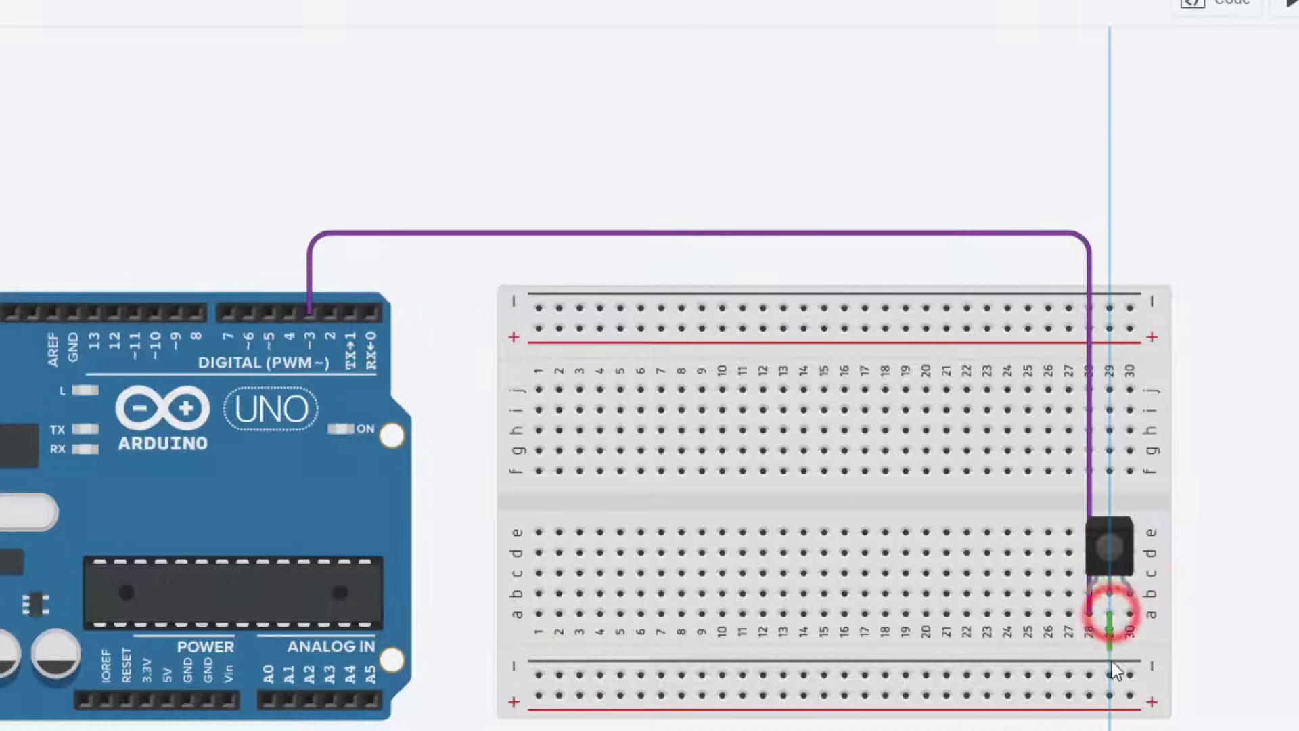
{"action": "left_click", "coordinate": [1108, 674]}
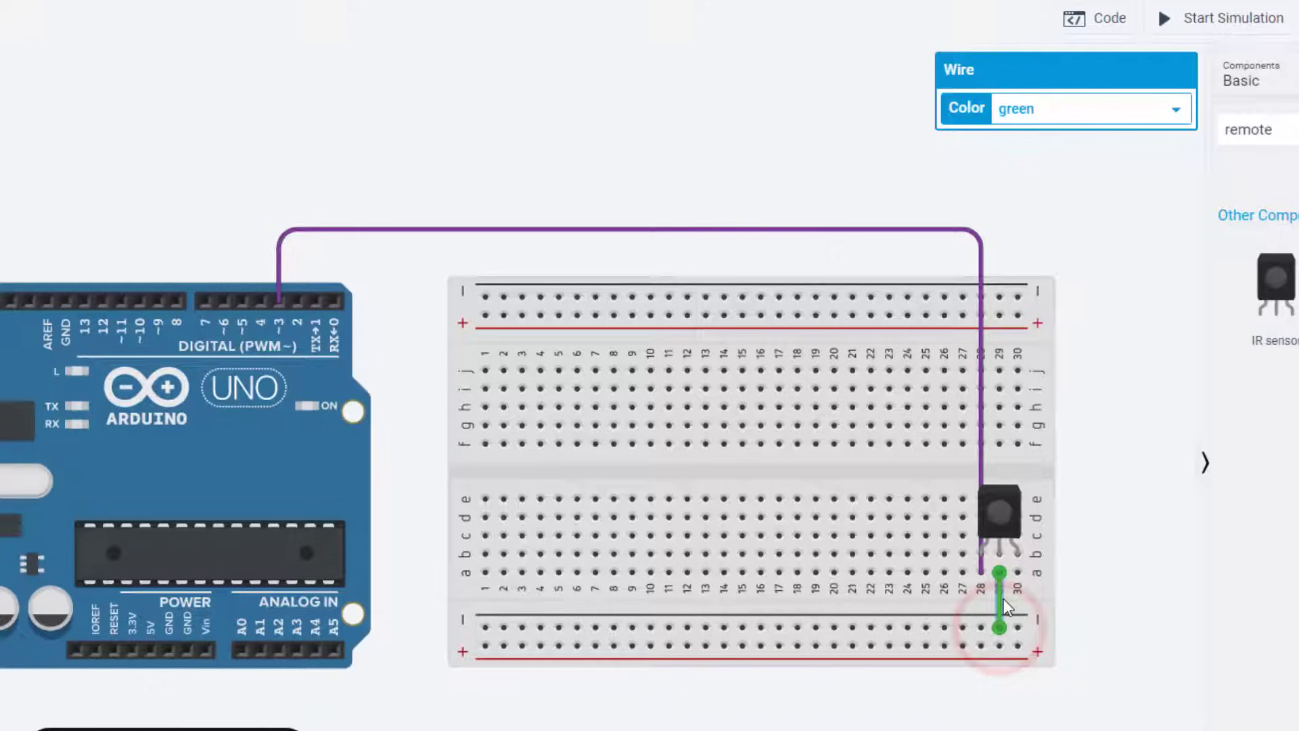
{"action": "left_click", "coordinate": [1103, 106]}
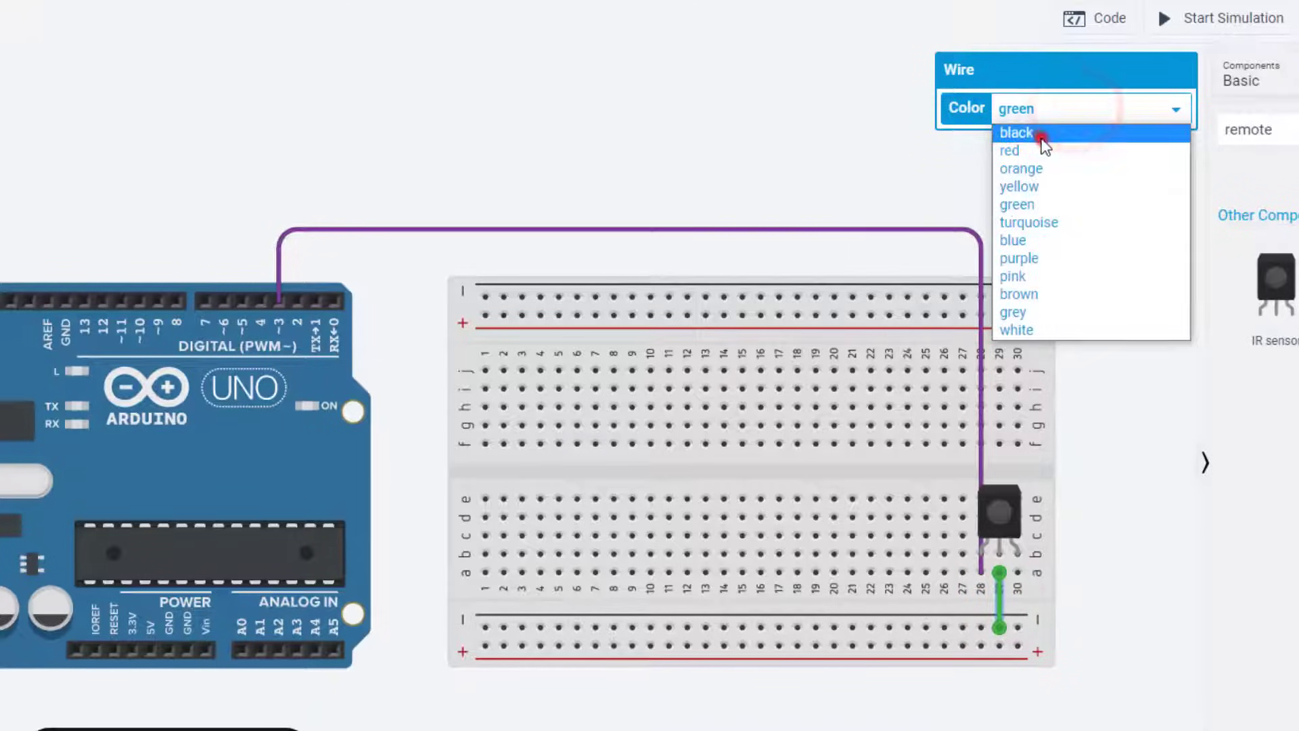
{"action": "left_click", "coordinate": [1039, 134]}
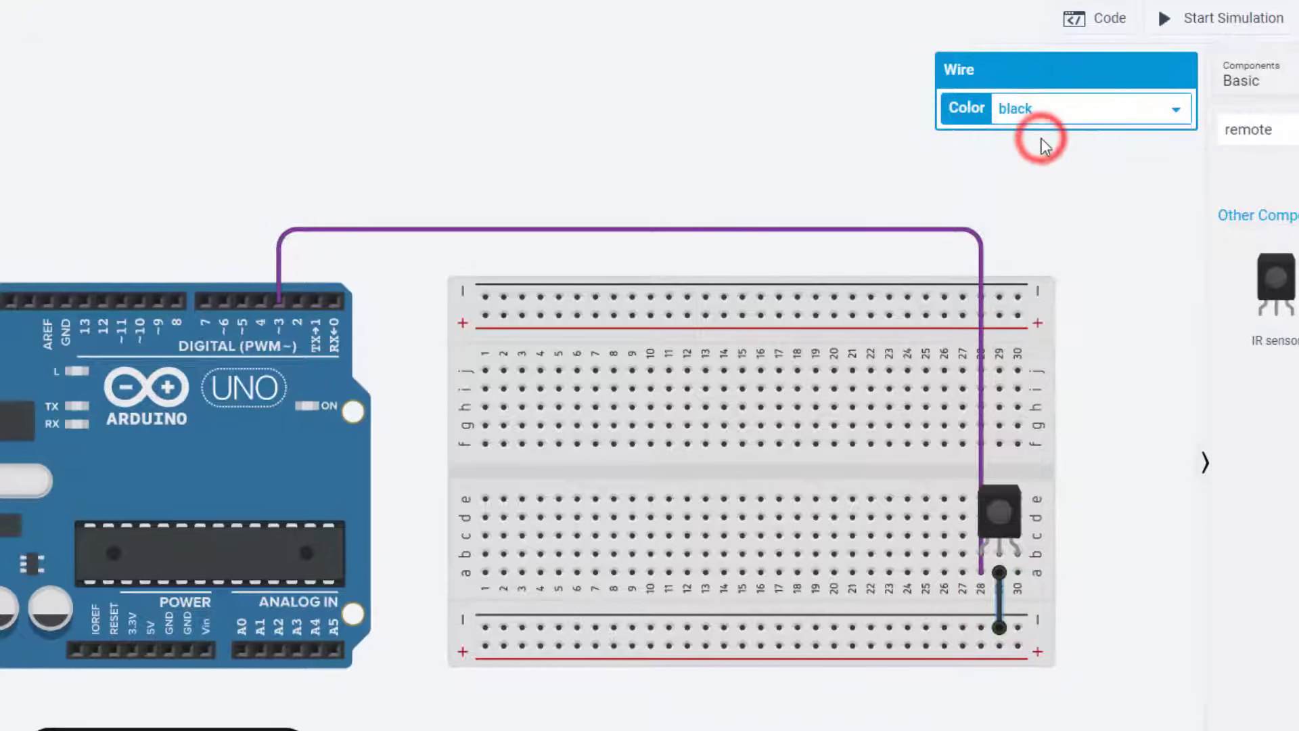
Connect hole 30a to the positive rail with a red wire.
{"action": "left_click", "coordinate": [1019, 574]}
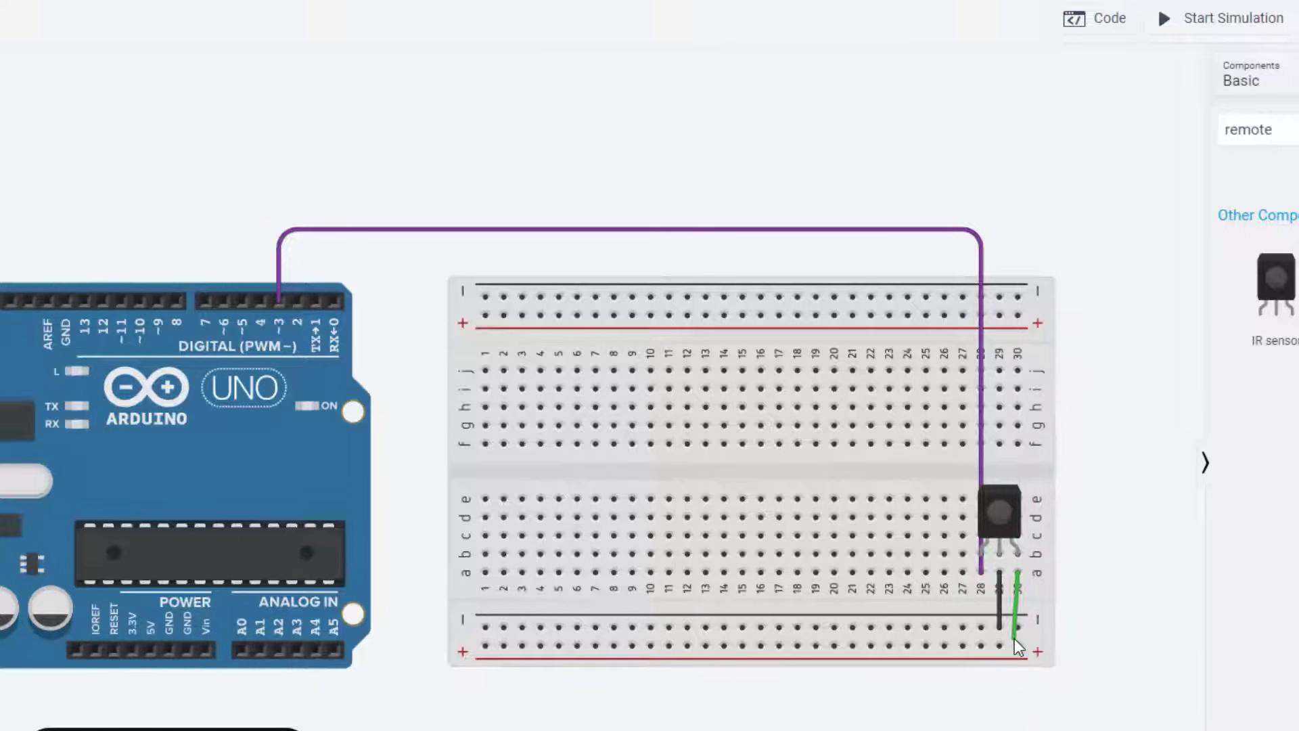
{"action": "left_click", "coordinate": [1016, 647]}
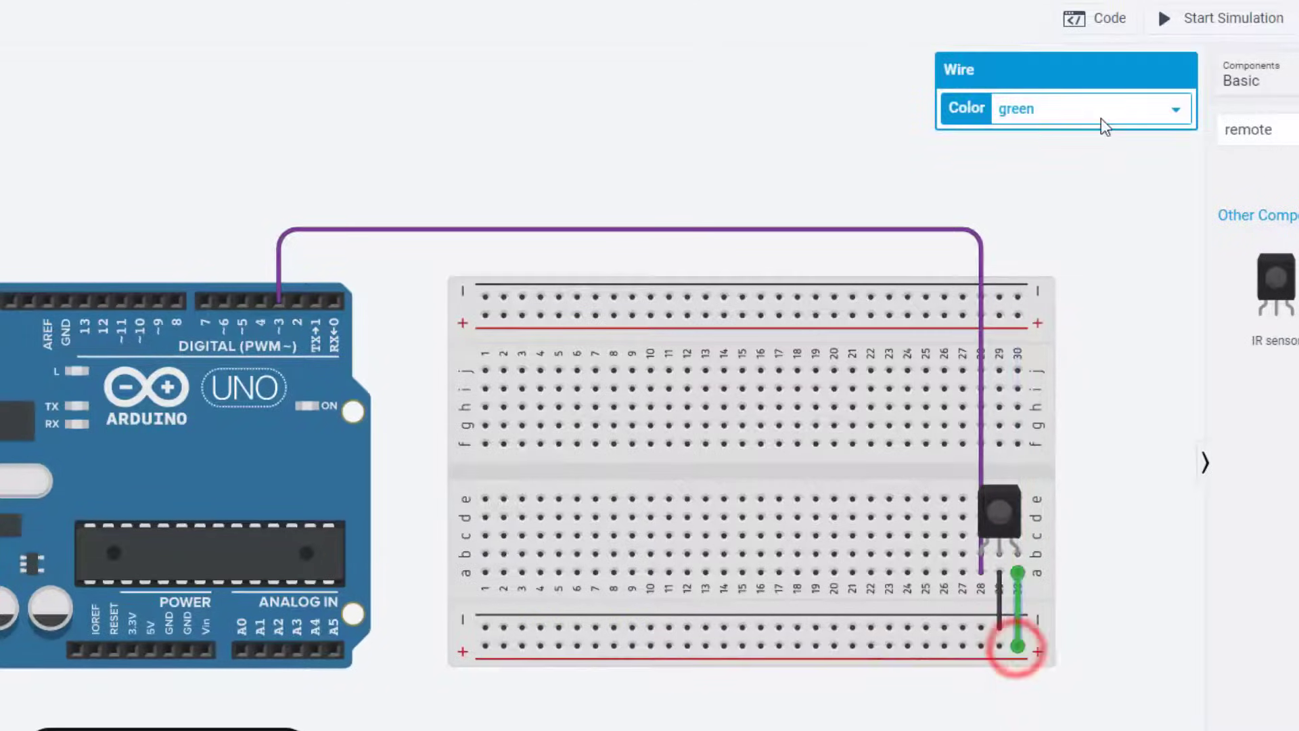
{"action": "left_click", "coordinate": [1102, 119]}
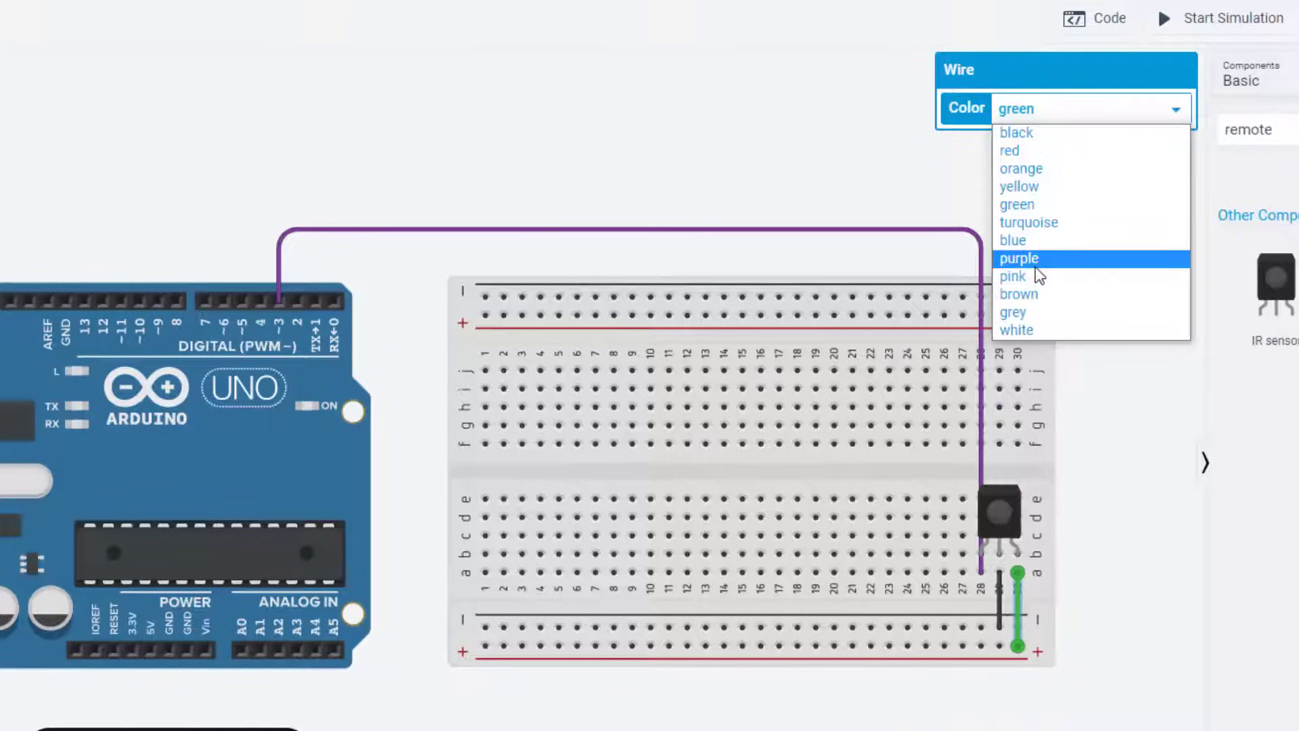
{"action": "left_click", "coordinate": [1022, 149]}
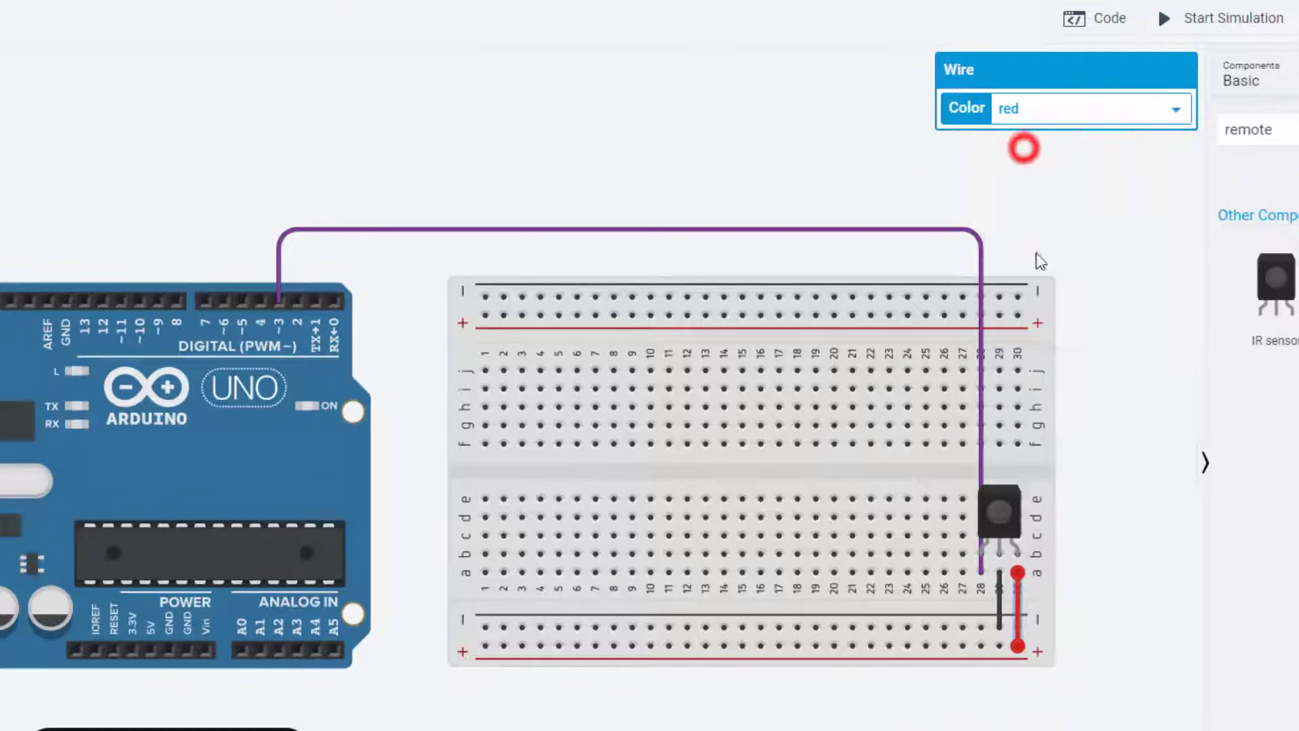
Wire the Uno's GND pin to the negative rail in black, with tidy bends.
{"action": "left_click", "coordinate": [169, 646]}
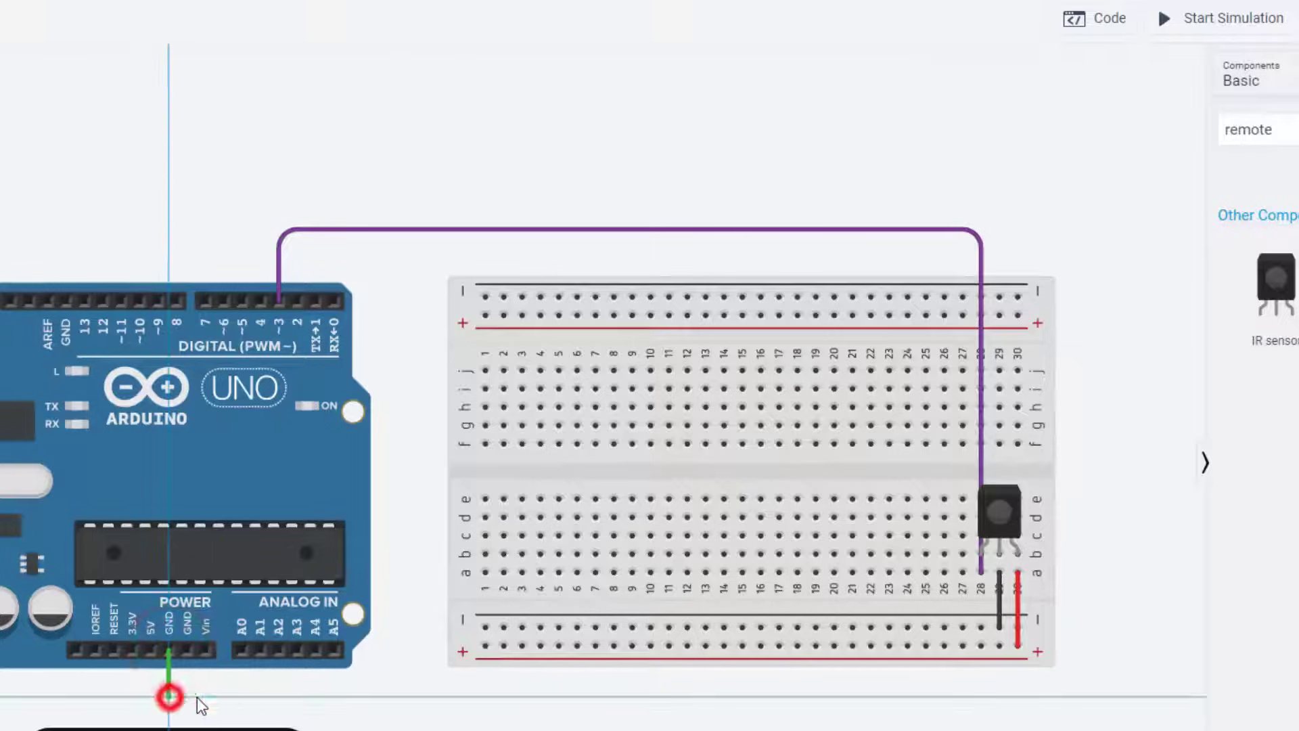
{"action": "left_click", "coordinate": [420, 690]}
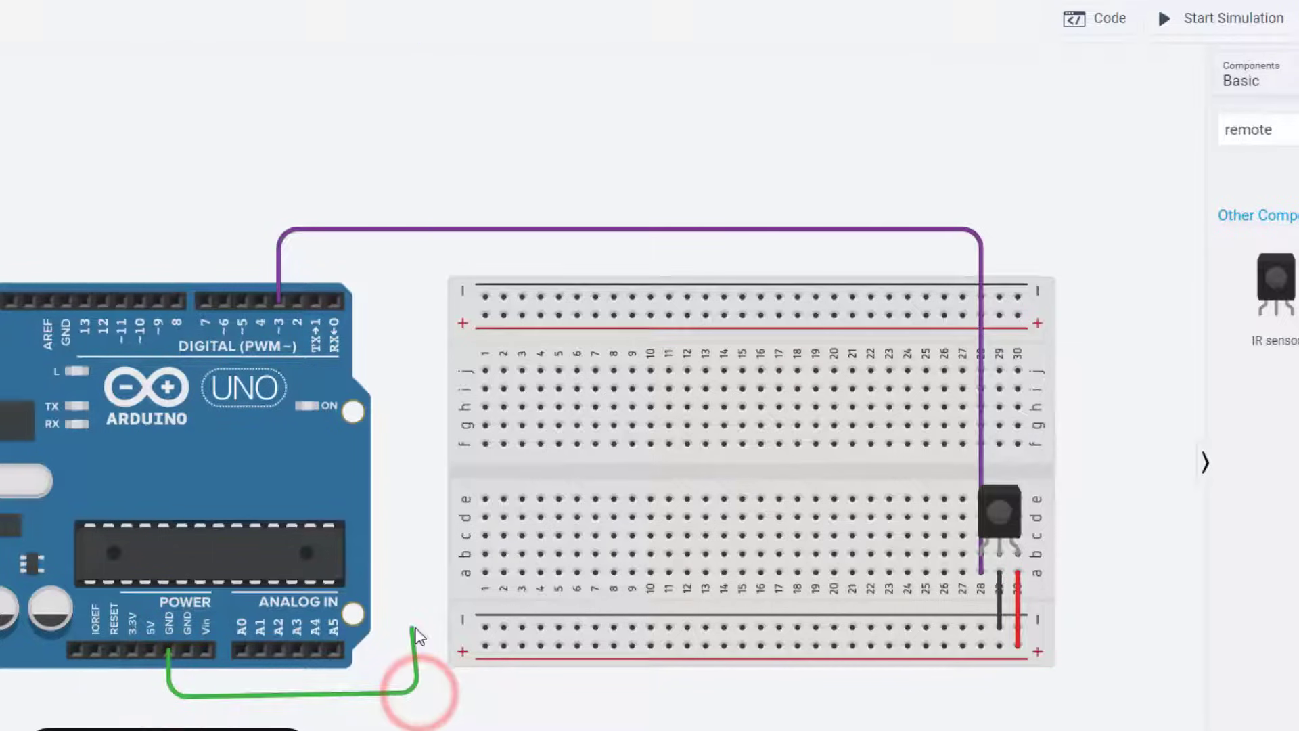
{"action": "left_click", "coordinate": [418, 642]}
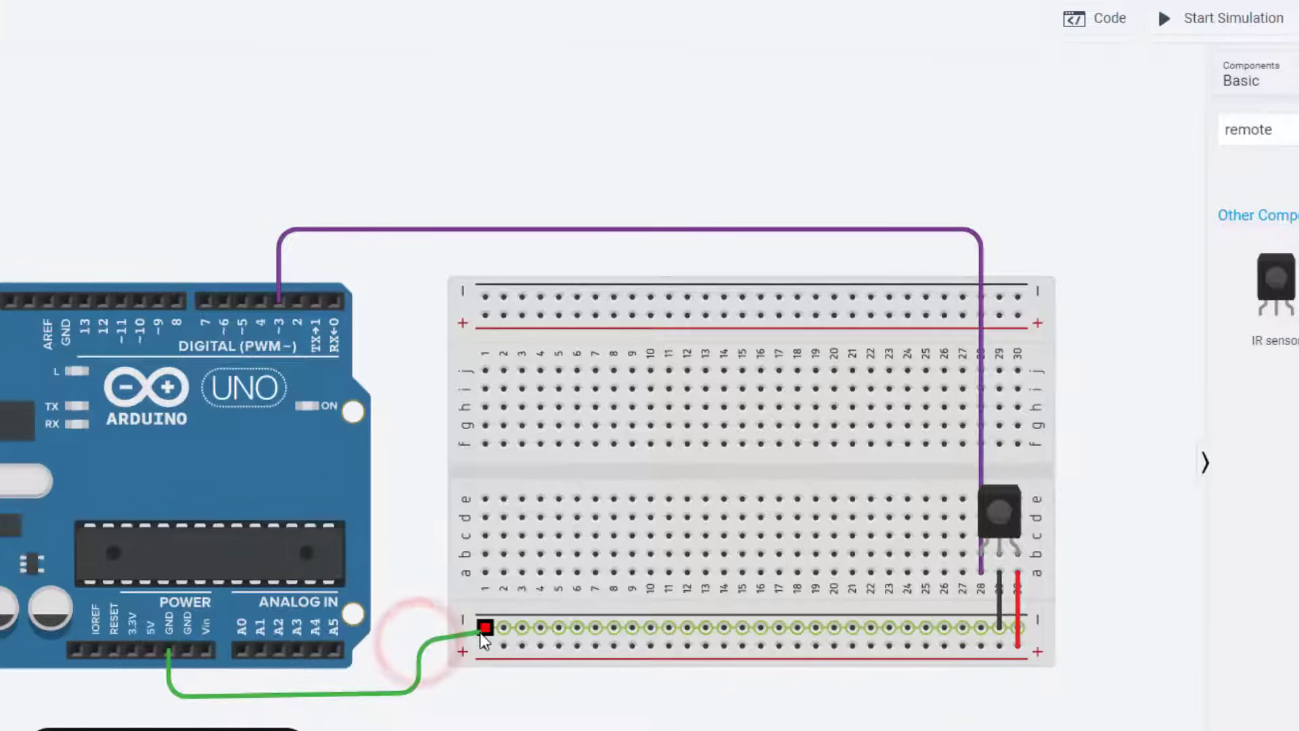
{"action": "left_click", "coordinate": [484, 628]}
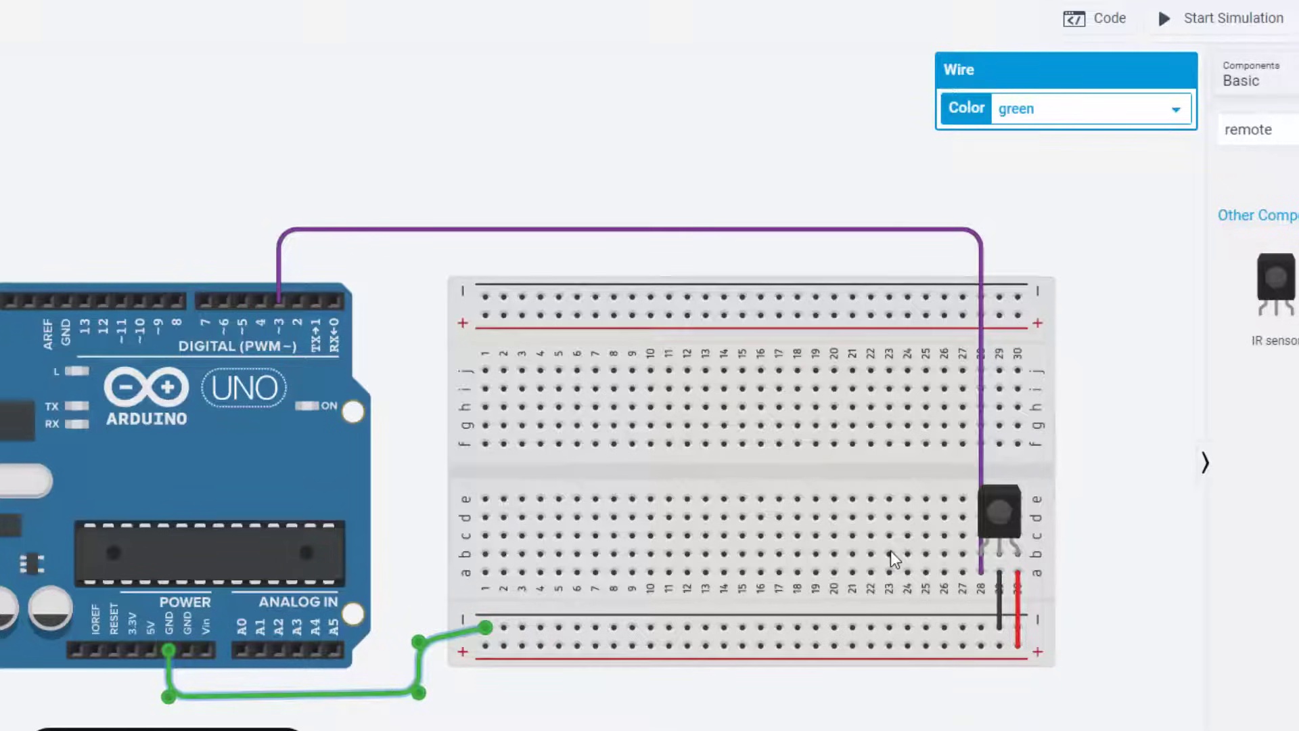
{"action": "left_click", "coordinate": [1050, 109]}
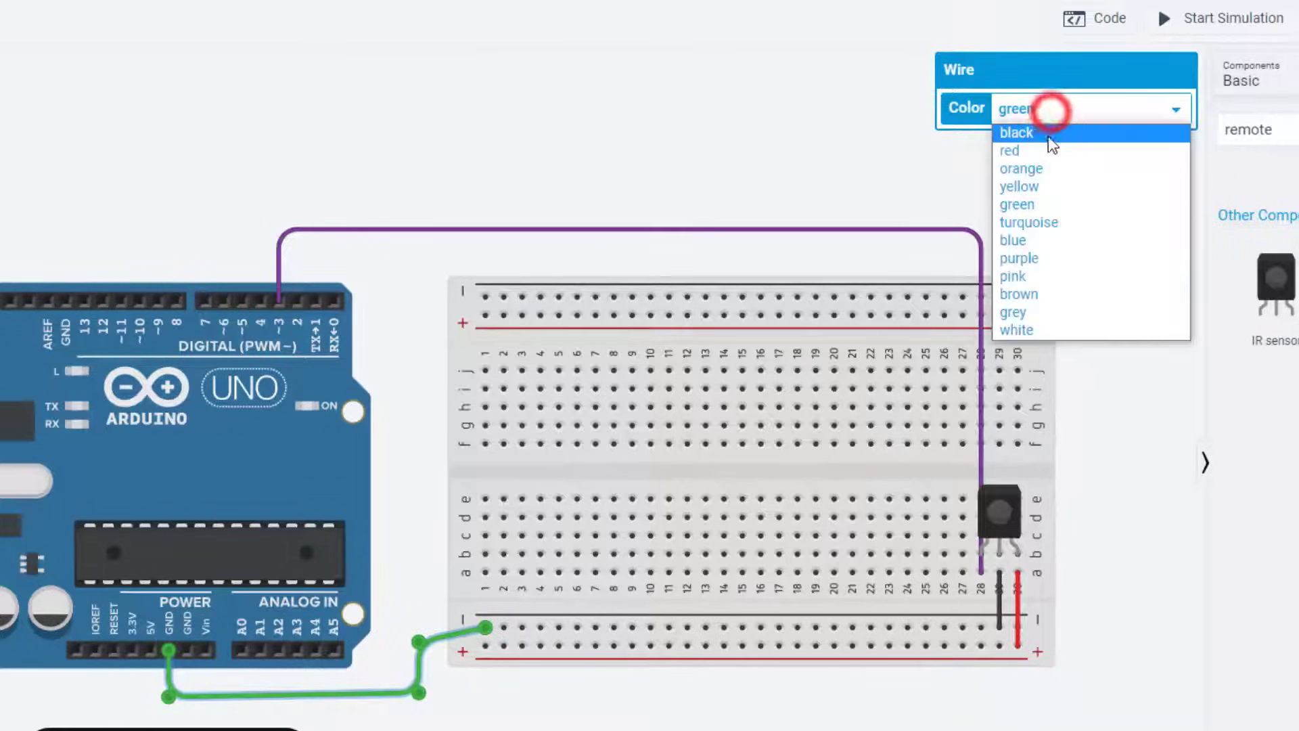
{"action": "left_click", "coordinate": [1049, 132]}
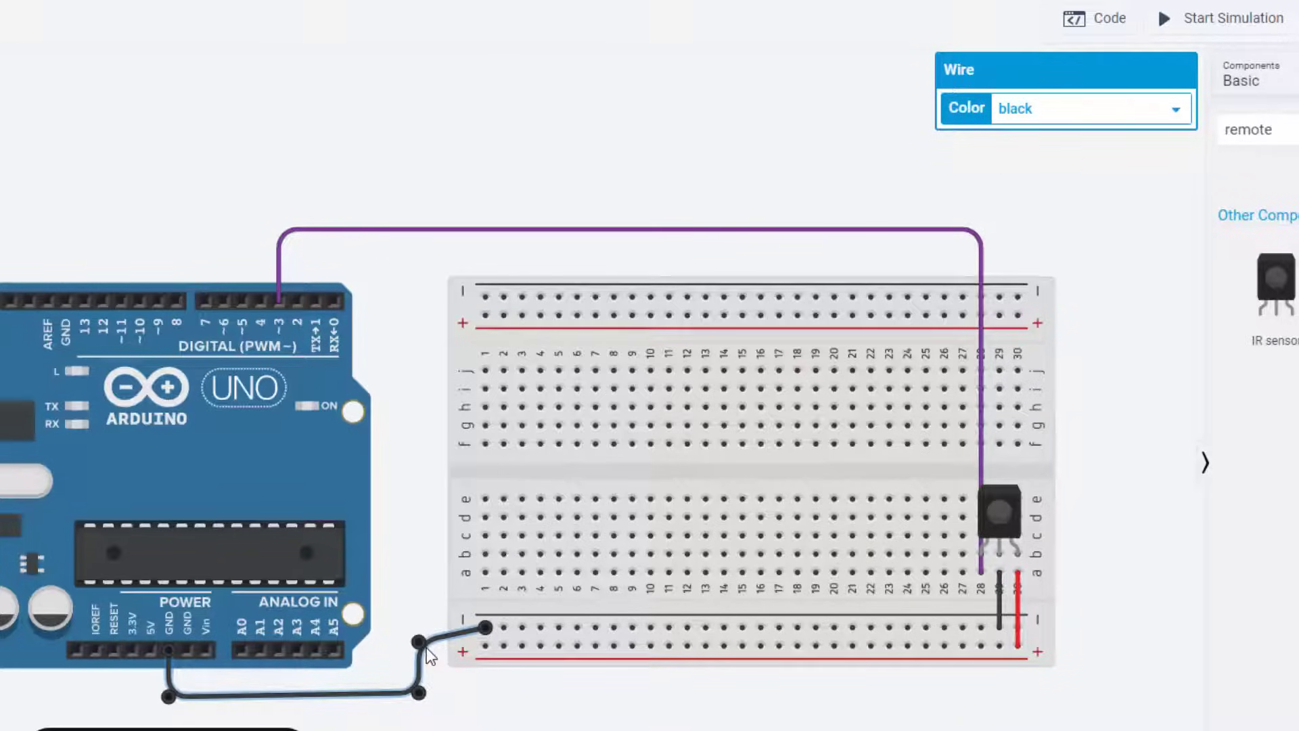
{"action": "mouse_move", "coordinate": [420, 643]}
{"action": "left_mouse_down"}
{"action": "mouse_move", "coordinate": [404, 631]}
{"action": "mouse_move", "coordinate": [422, 632]}
{"action": "left_mouse_up"}
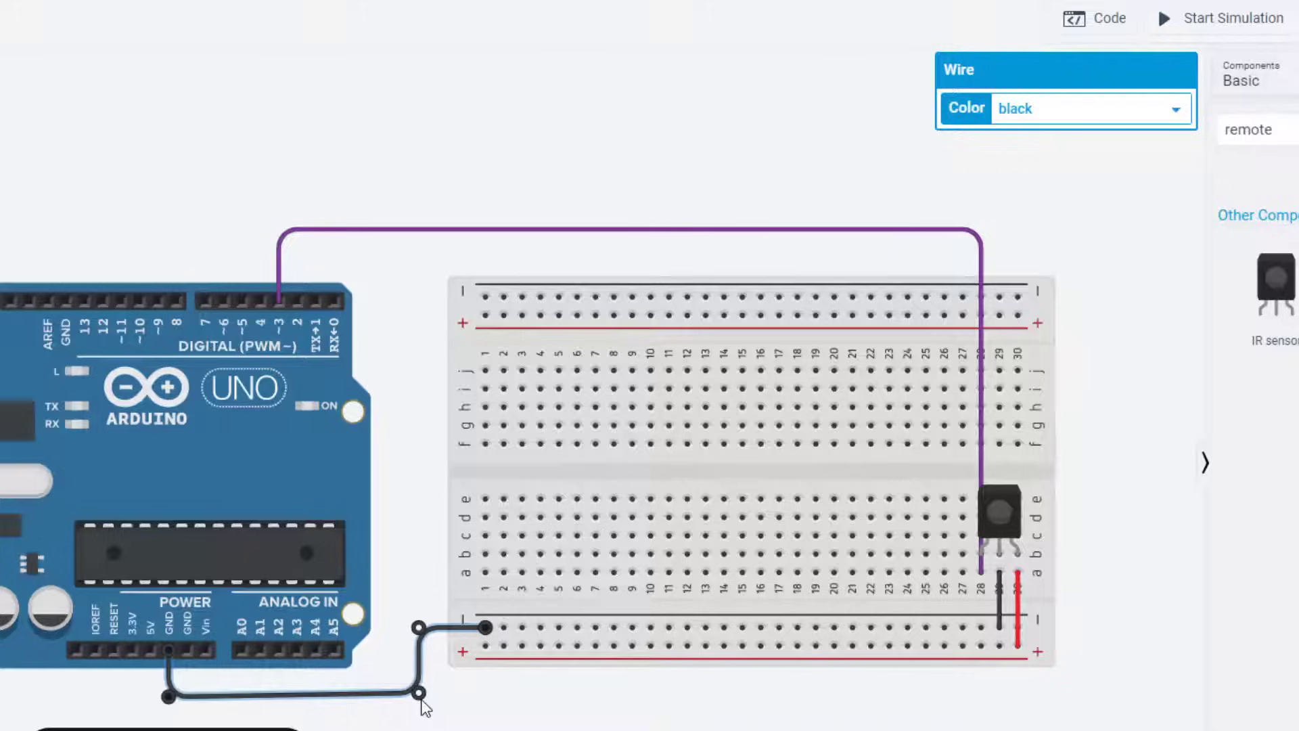
{"action": "left_click_drag", "start_coordinate": [420, 696], "coordinate": [413, 701]}
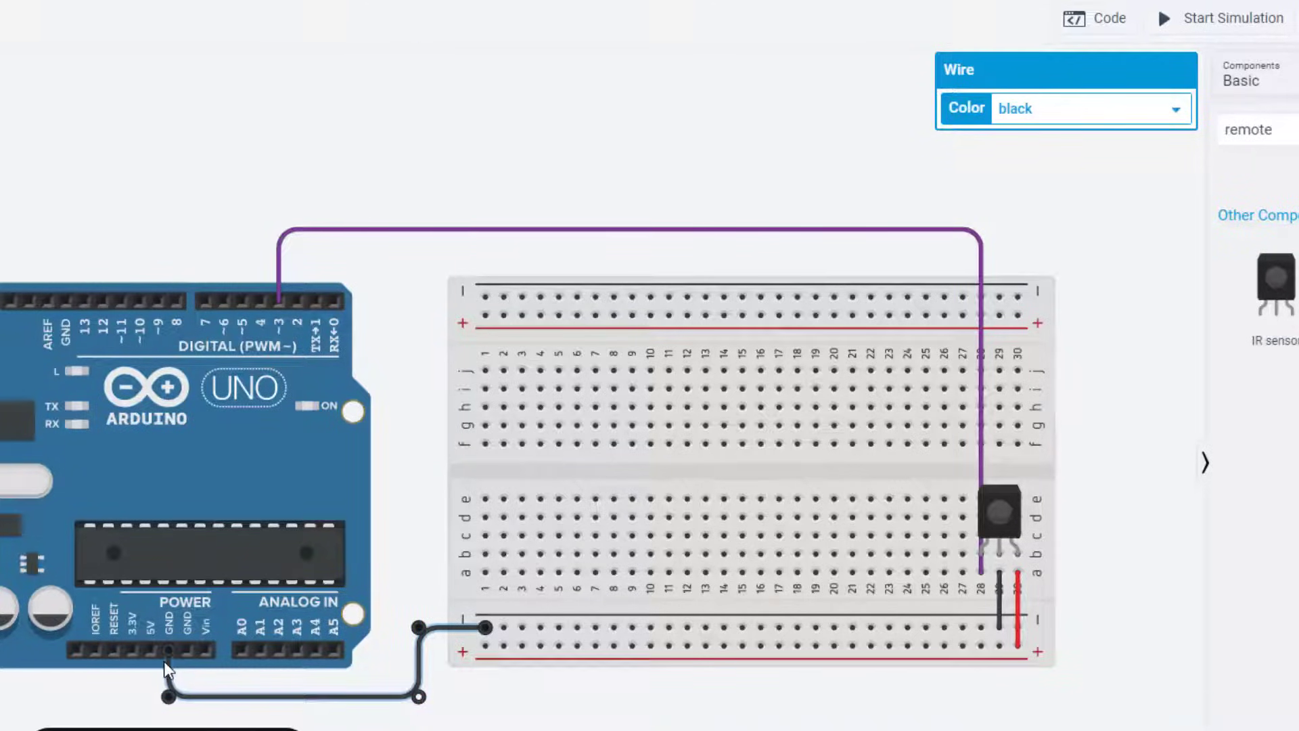
Wire the Uno's 5V pin below the board to the positive rail in red.
{"action": "left_click", "coordinate": [148, 649]}
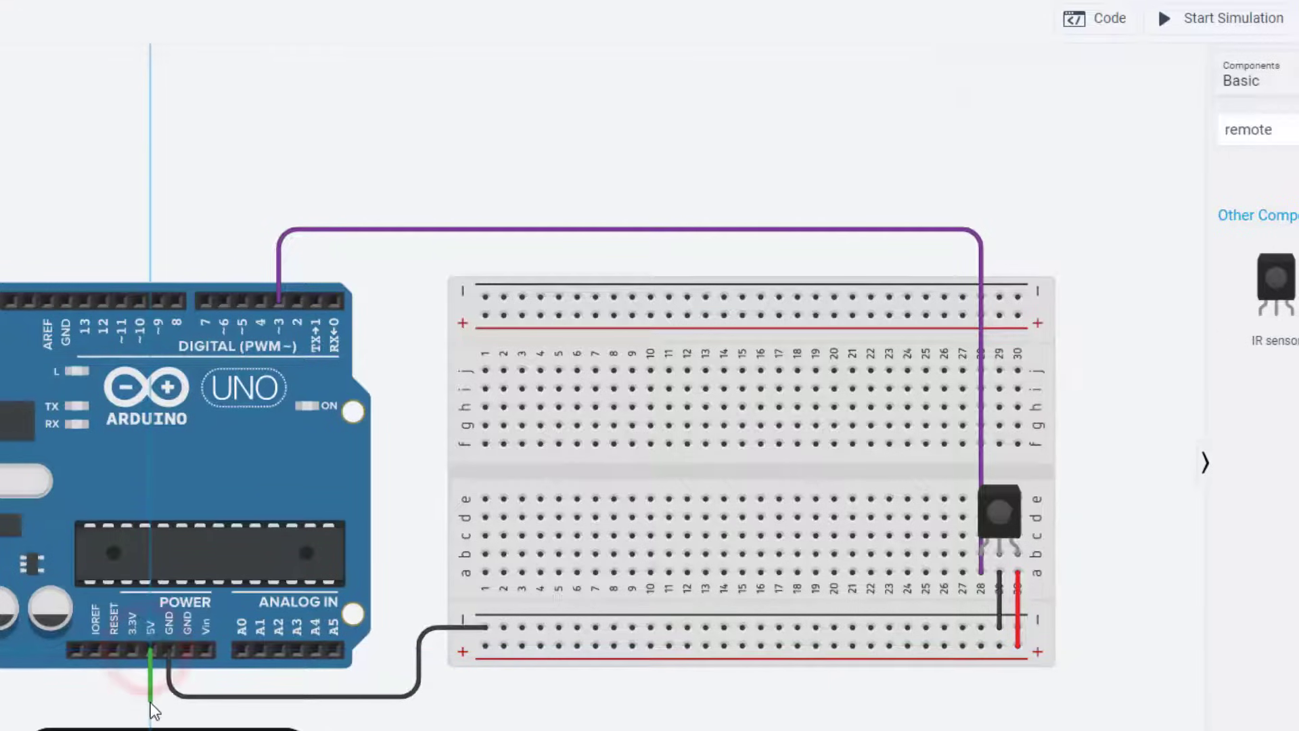
{"action": "left_click", "coordinate": [150, 710]}
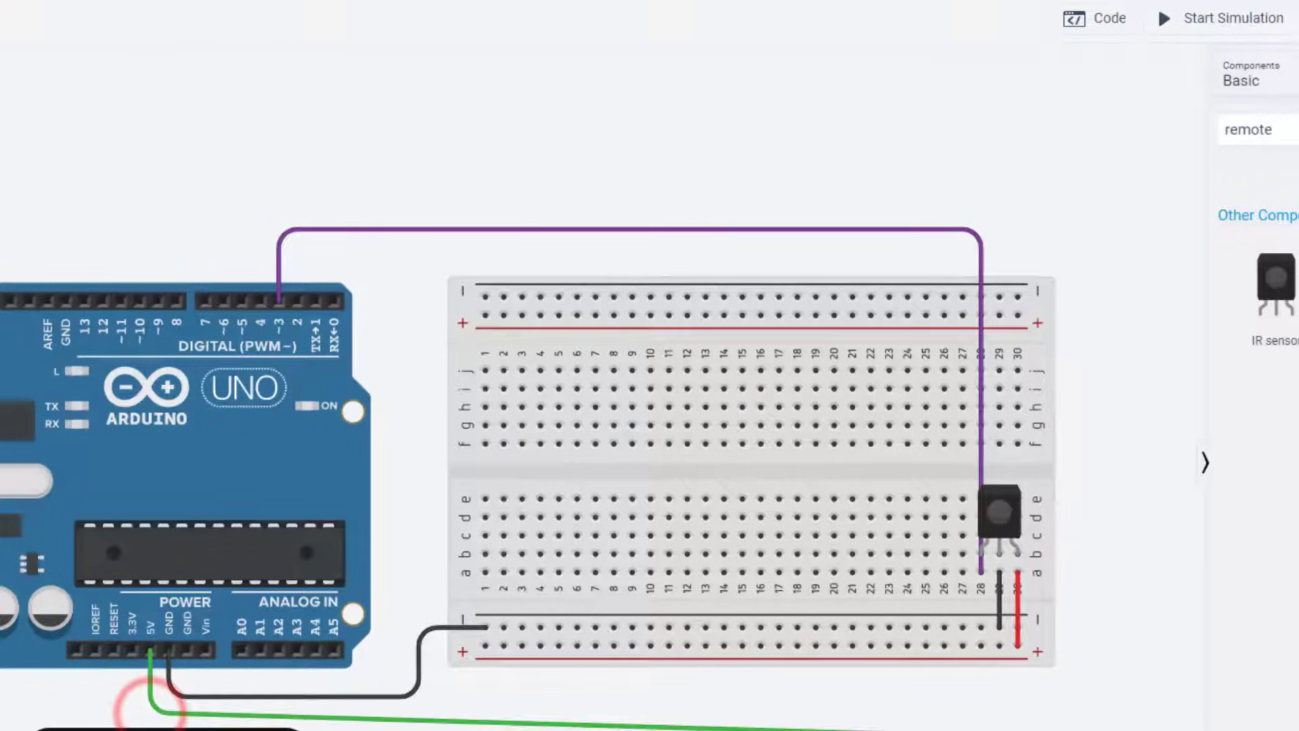
{"action": "left_click", "coordinate": [478, 712]}
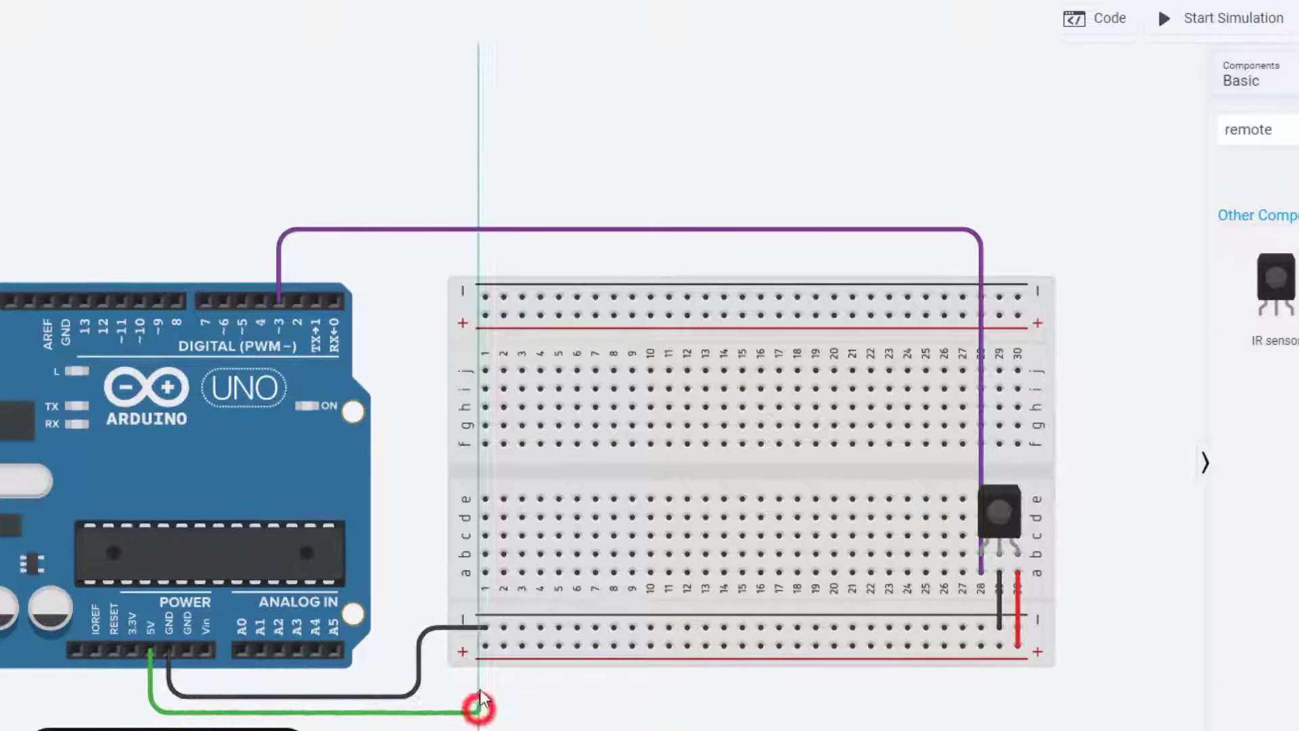
{"action": "left_click", "coordinate": [483, 646]}
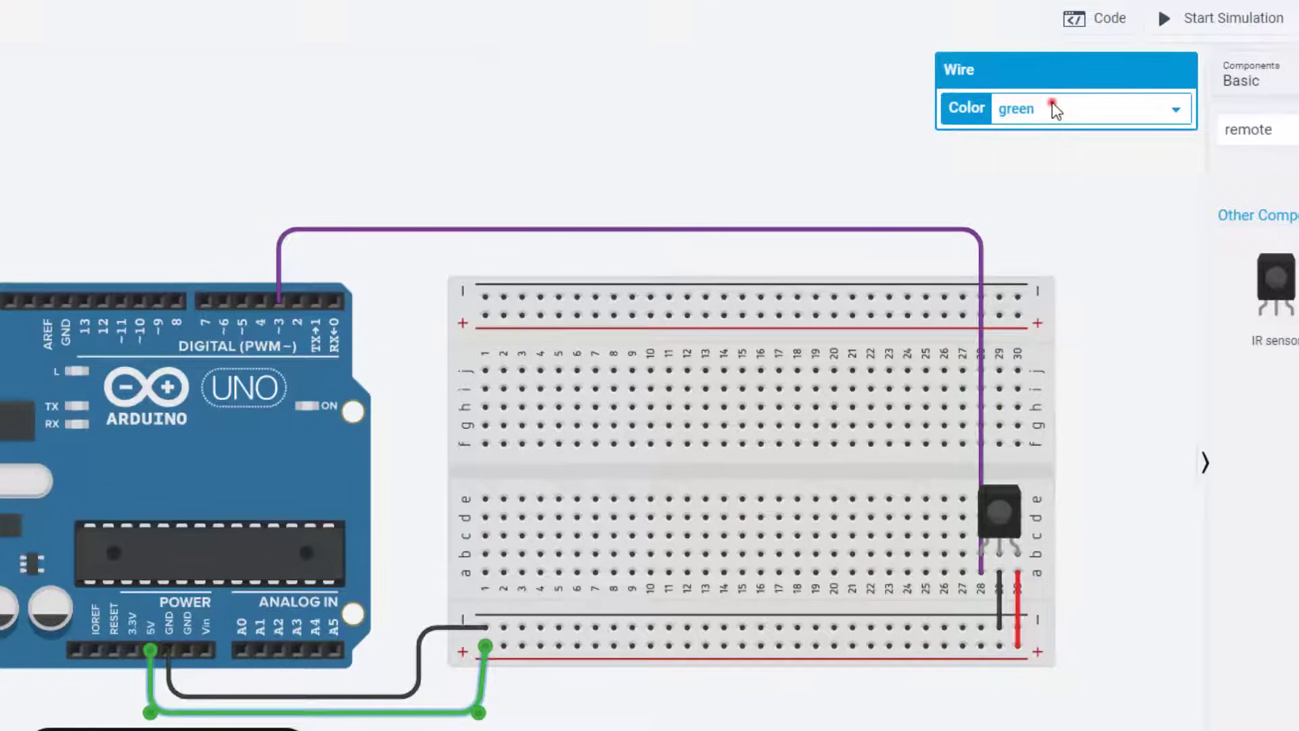
{"action": "left_click", "coordinate": [1048, 106]}
{"action": "left_click", "coordinate": [1029, 149]}
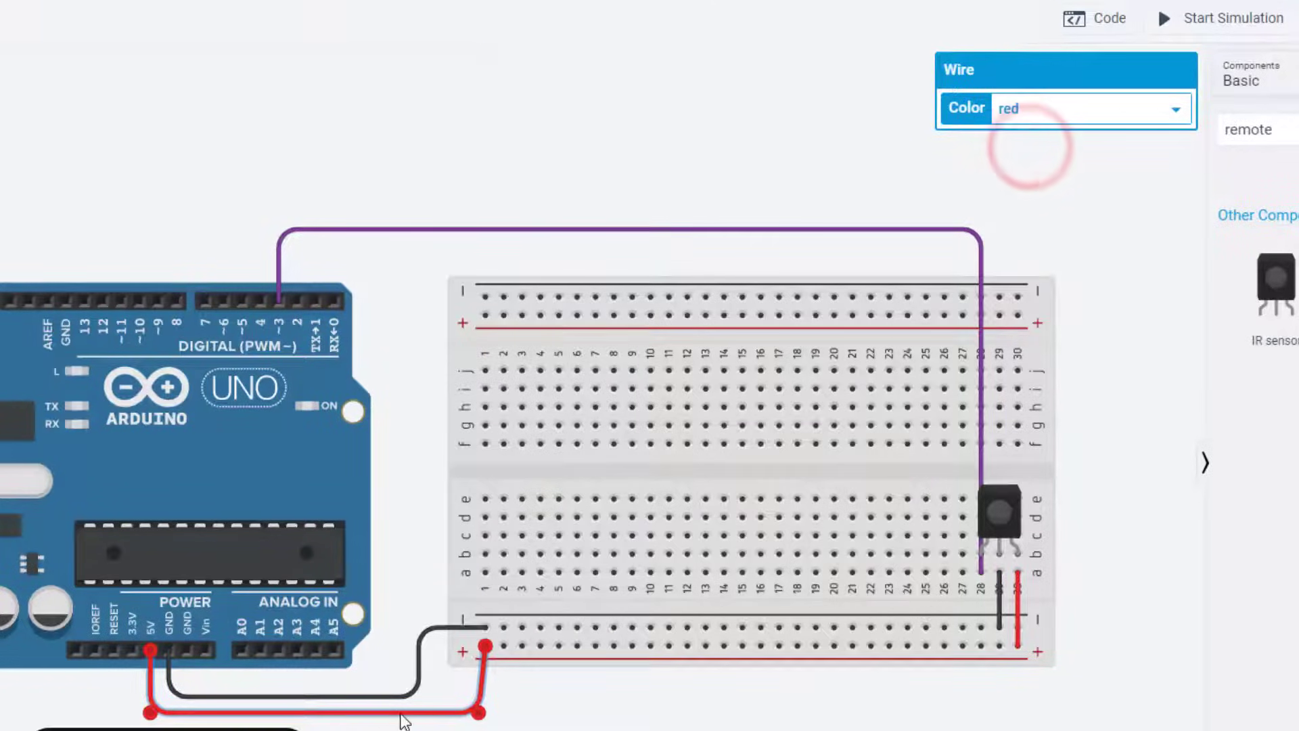
{"action": "left_click_drag", "start_coordinate": [476, 715], "coordinate": [485, 714]}
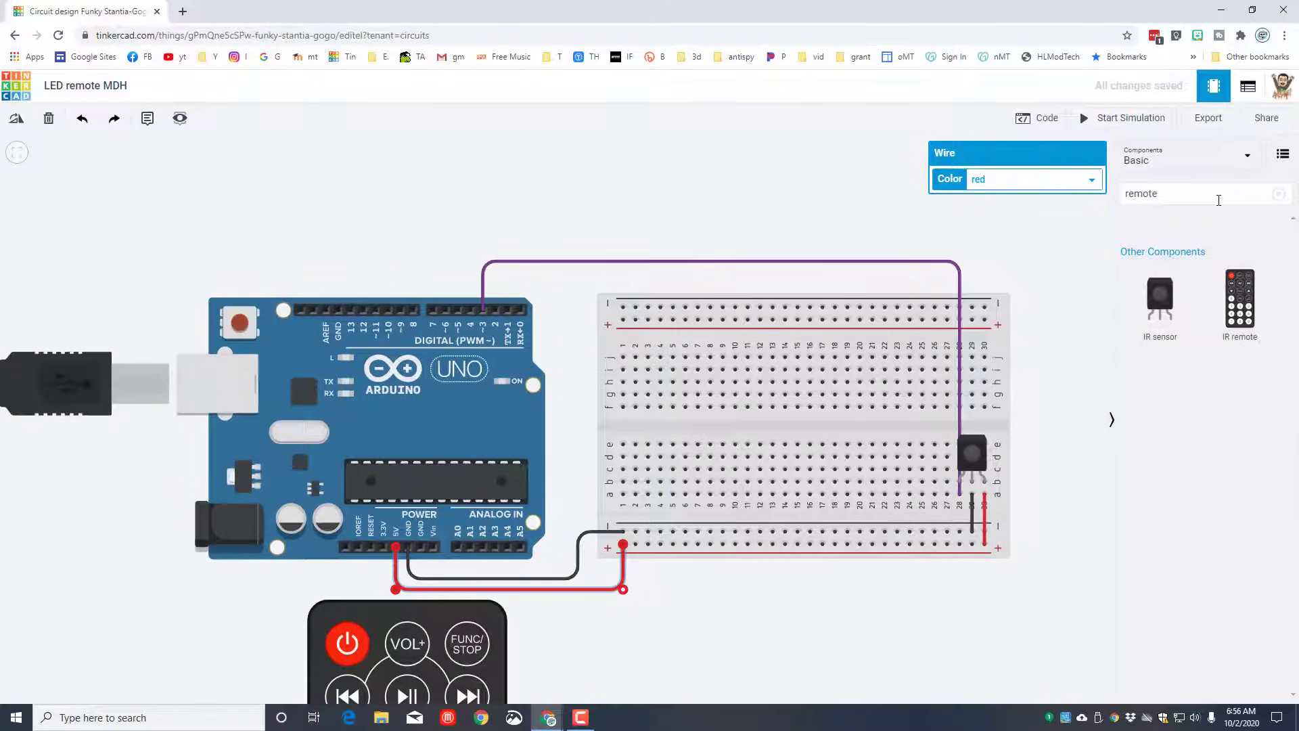
Place a red LED on the breadboard near column 3.
{"action": "left_click", "coordinate": [1277, 195]}
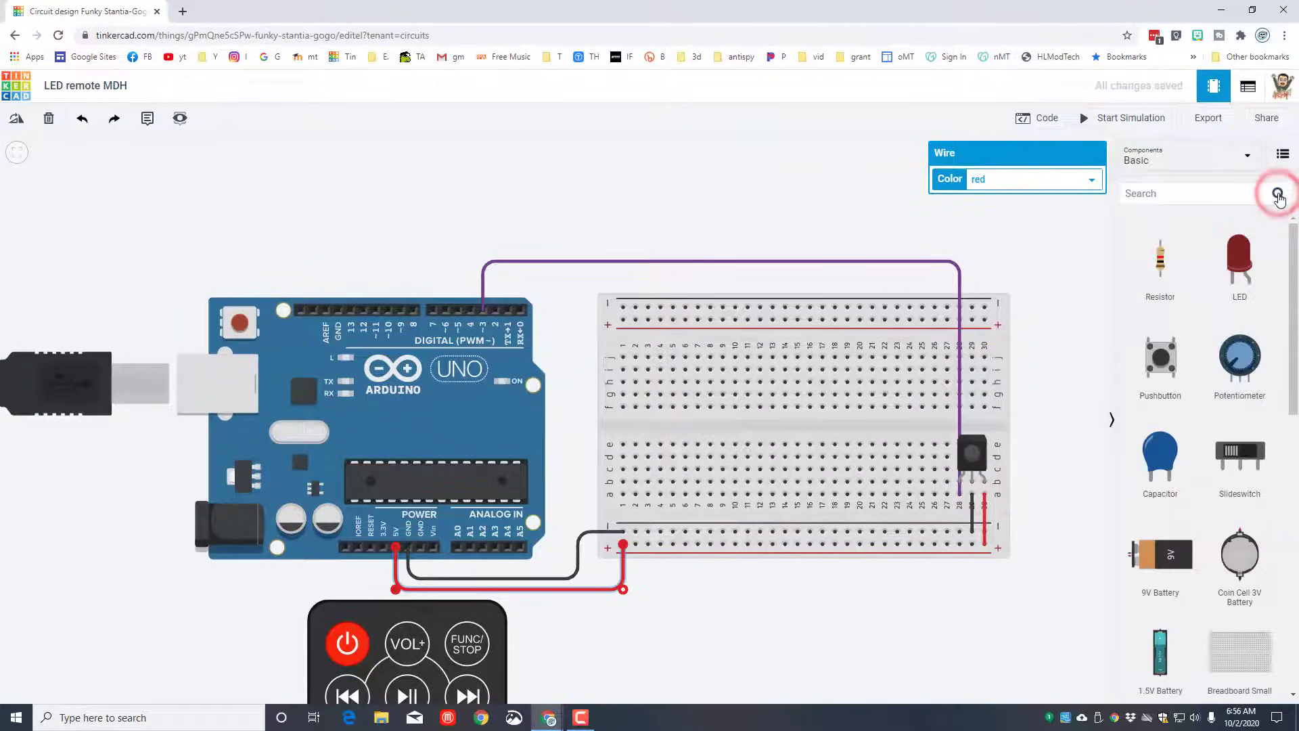
{"action": "left_click_drag", "start_coordinate": [1237, 269], "coordinate": [658, 392]}
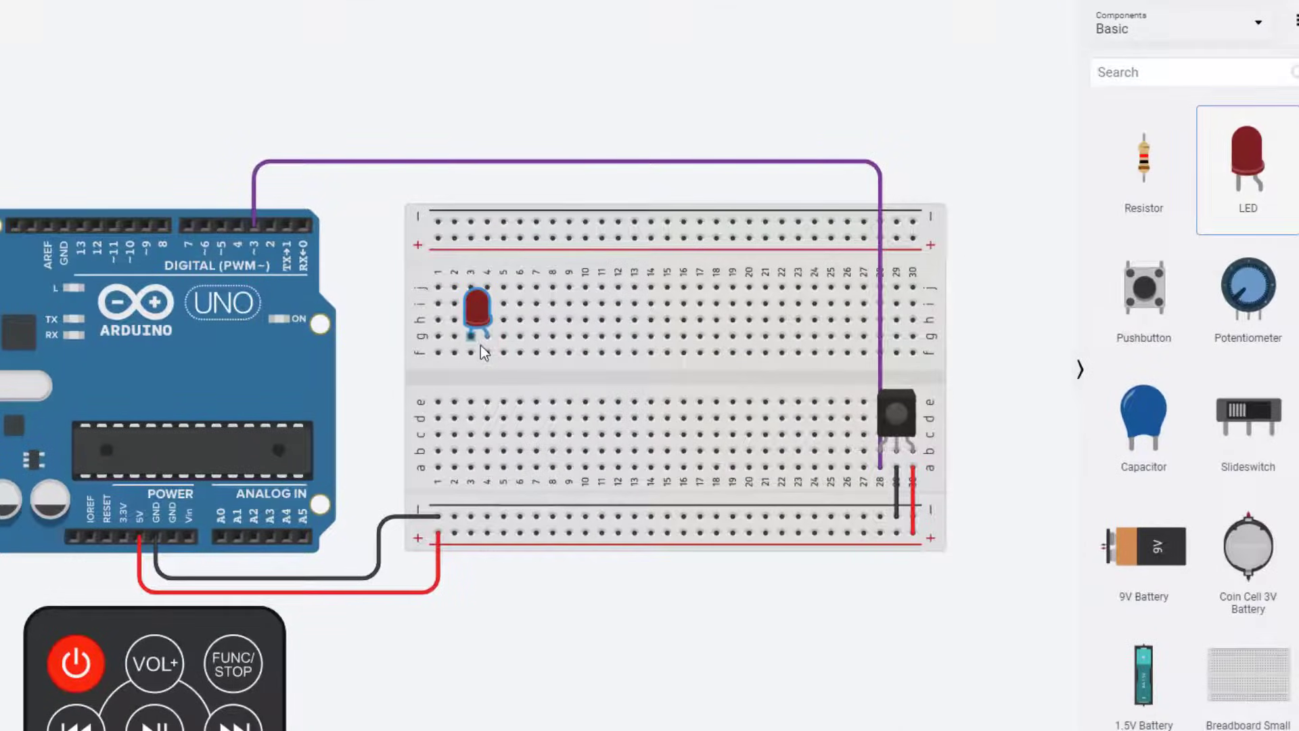
{"action": "left_click_drag", "start_coordinate": [481, 347], "coordinate": [480, 345]}
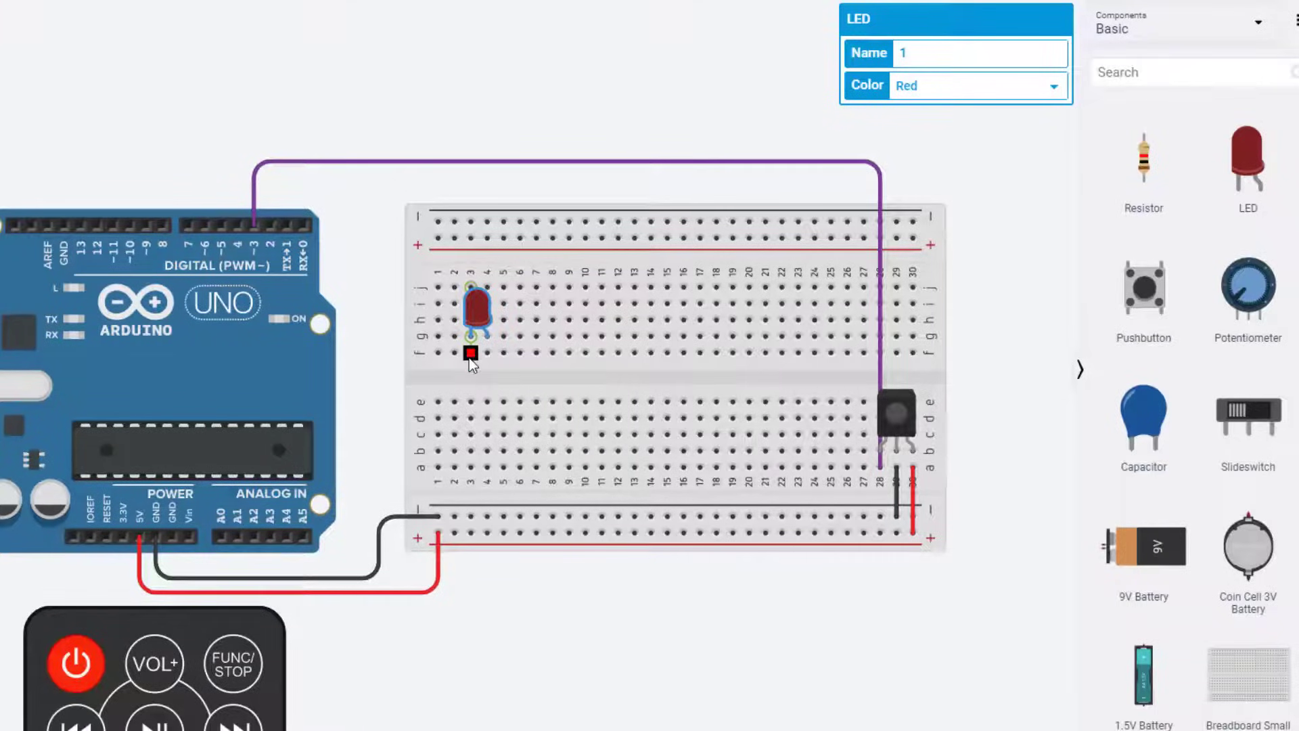
Ground the LED's leg to the negative rail with a black wire.
{"action": "left_click", "coordinate": [470, 353]}
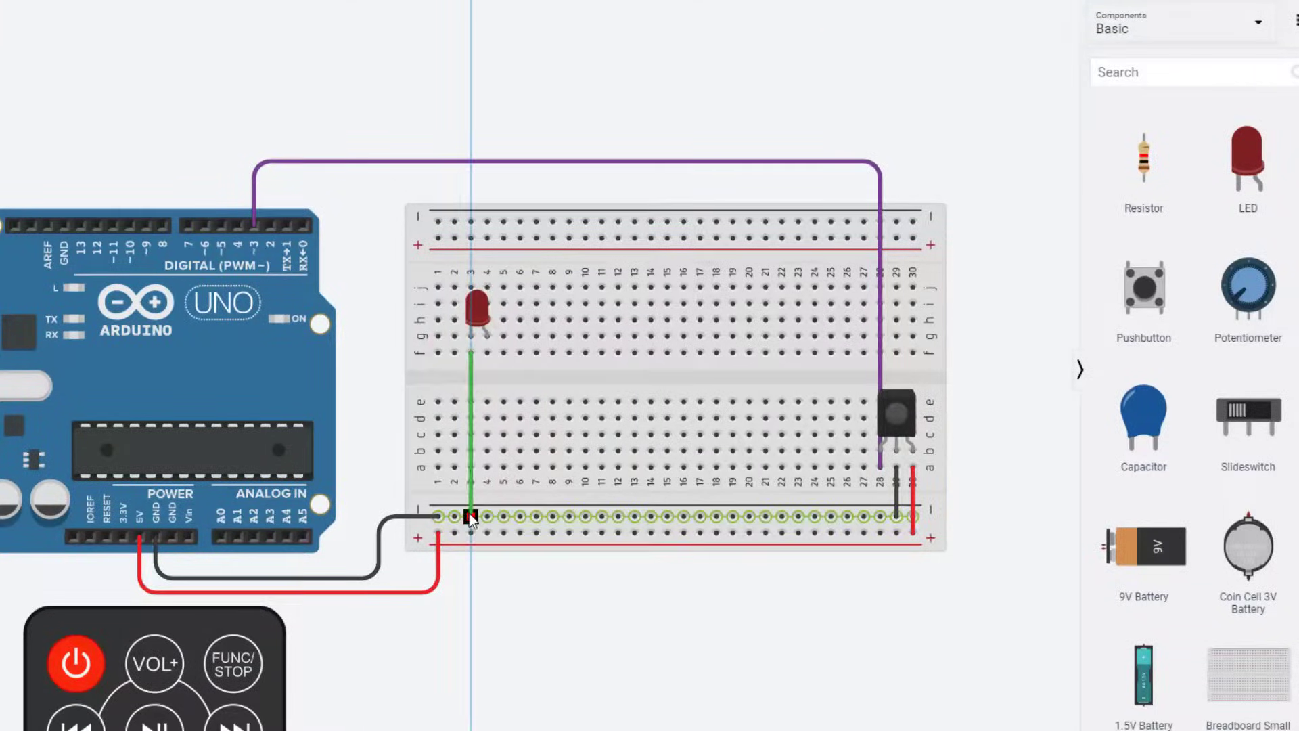
{"action": "left_click", "coordinate": [470, 516]}
{"action": "left_click", "coordinate": [1008, 50]}
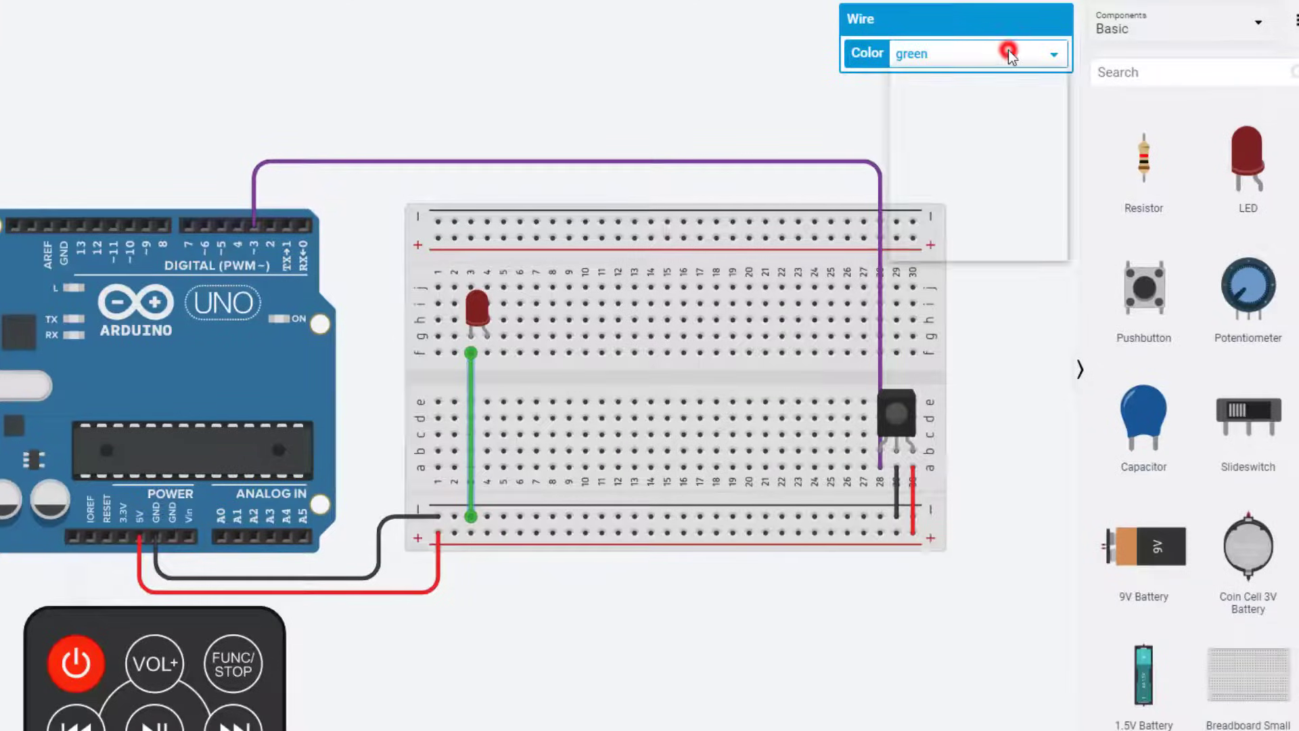
{"action": "left_click", "coordinate": [937, 75]}
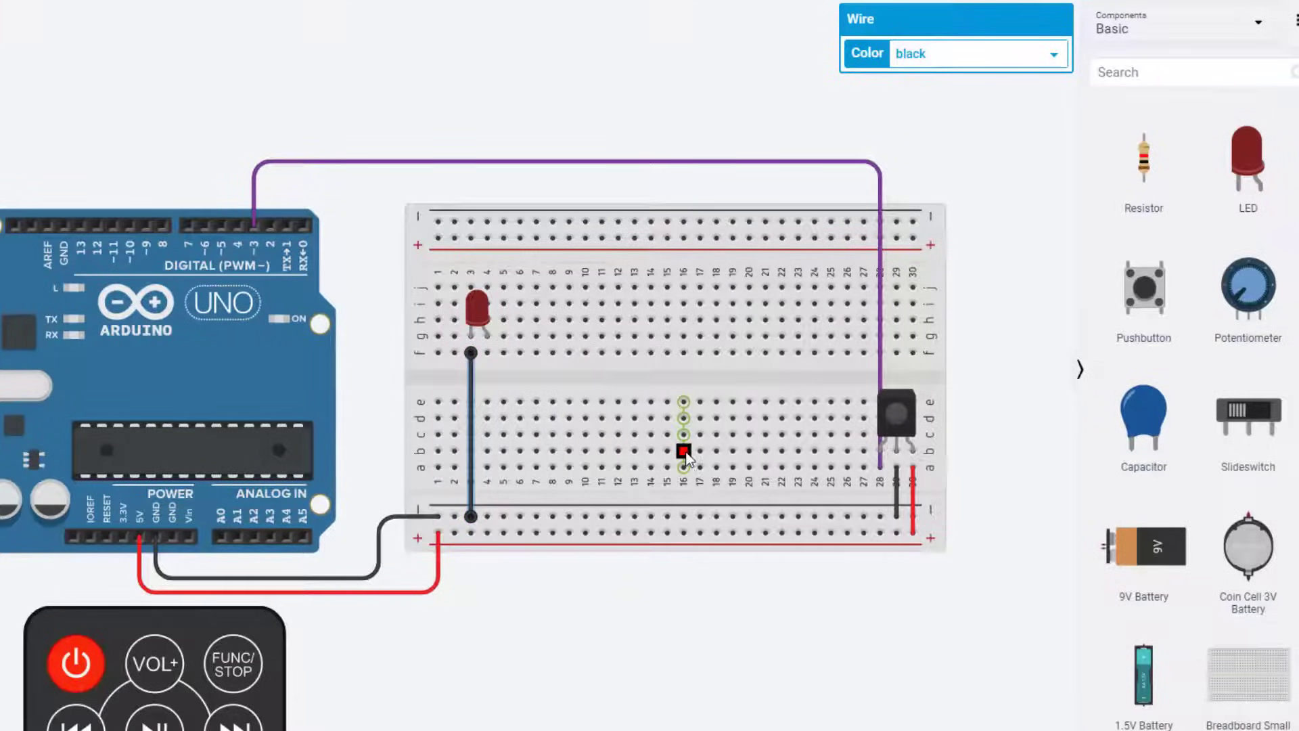
Add a resistor across the centre gap from the LED's anode and set it to 100 Ω.
{"action": "left_click_drag", "start_coordinate": [1143, 159], "coordinate": [488, 389]}
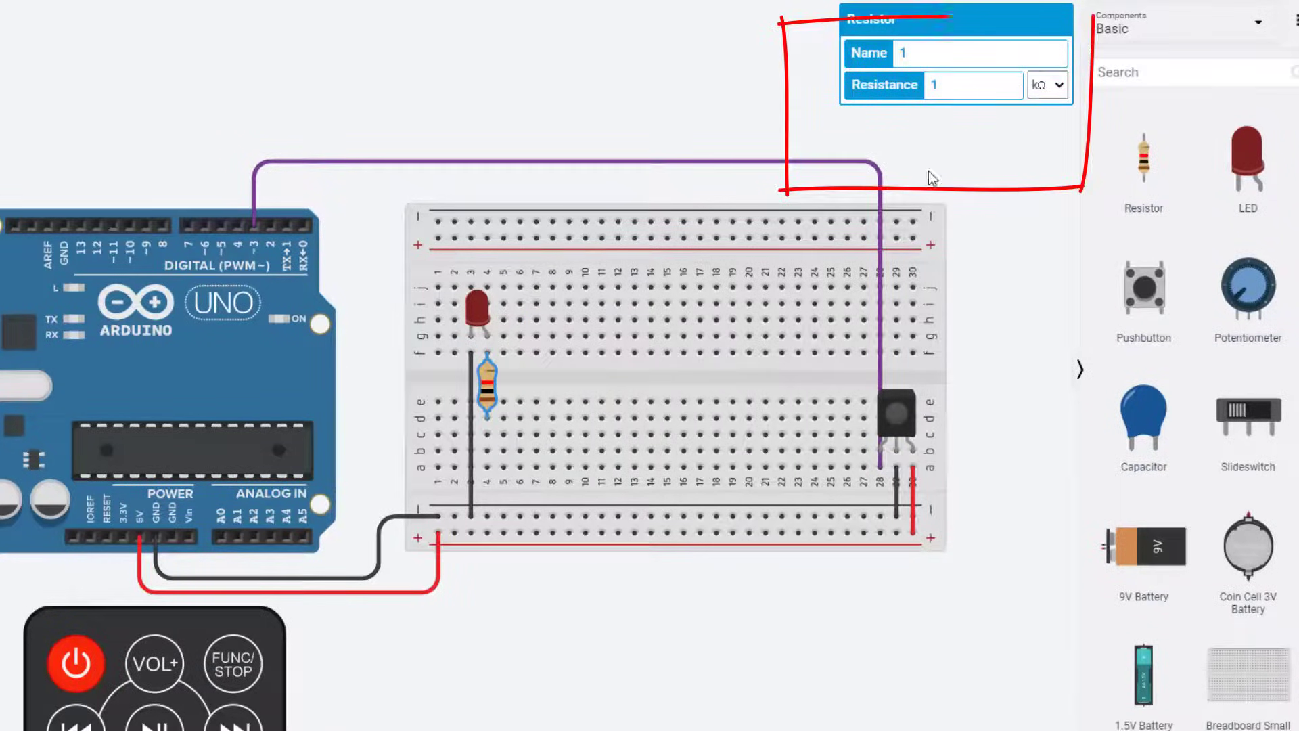
{"action": "left_click", "coordinate": [1040, 92]}
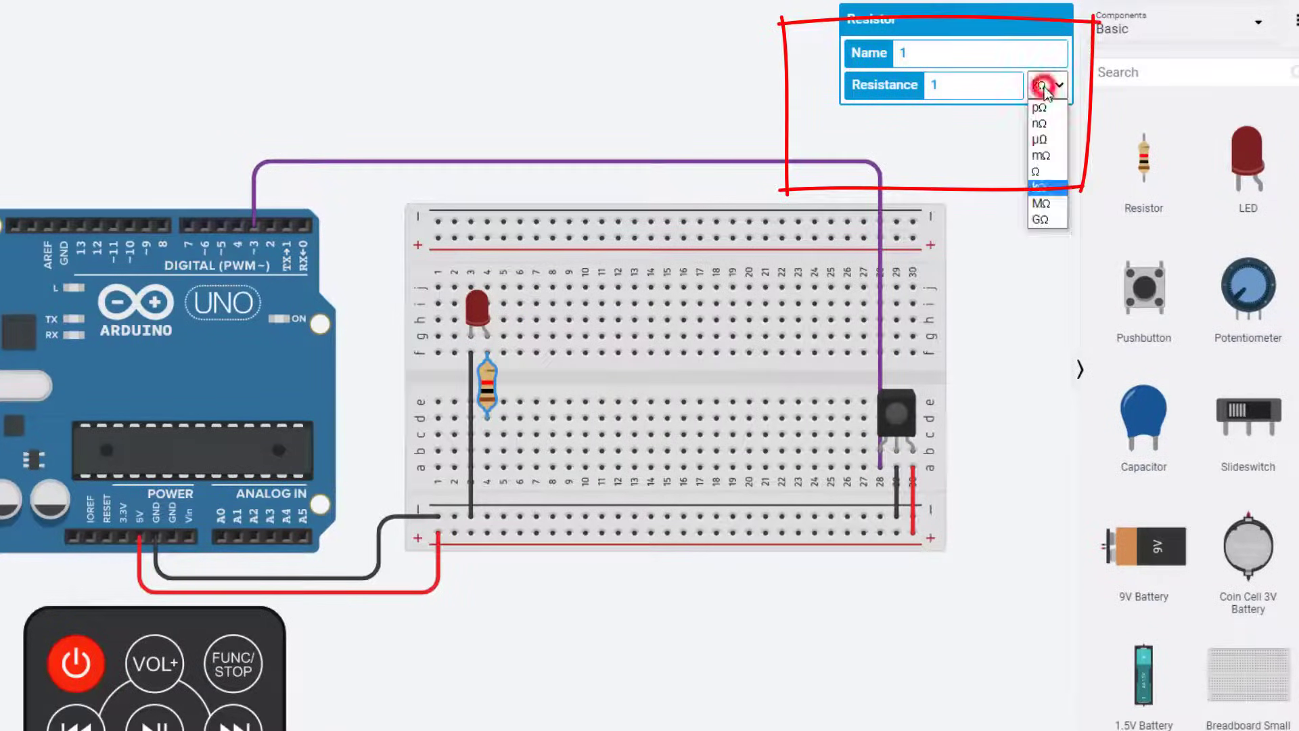
{"action": "left_click", "coordinate": [1041, 173]}
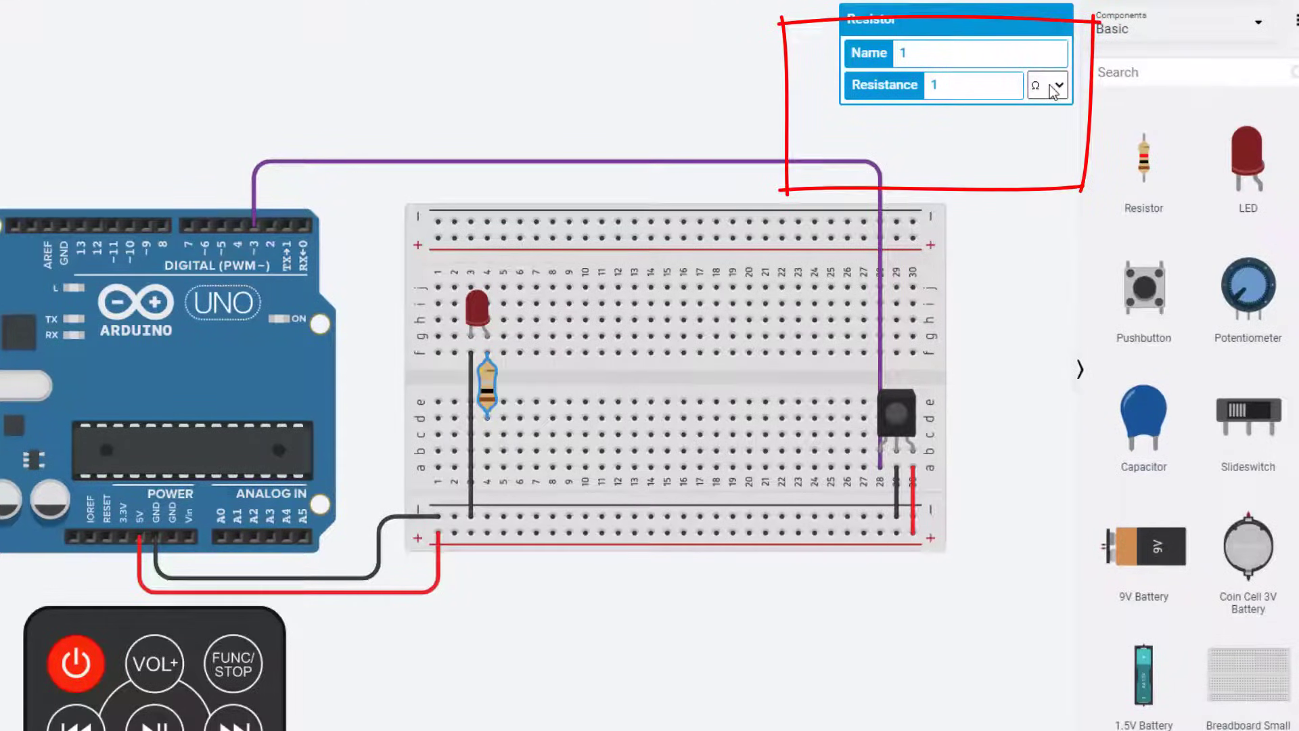
{"action": "left_click", "coordinate": [965, 84]}
{"action": "type", "text": "00"}
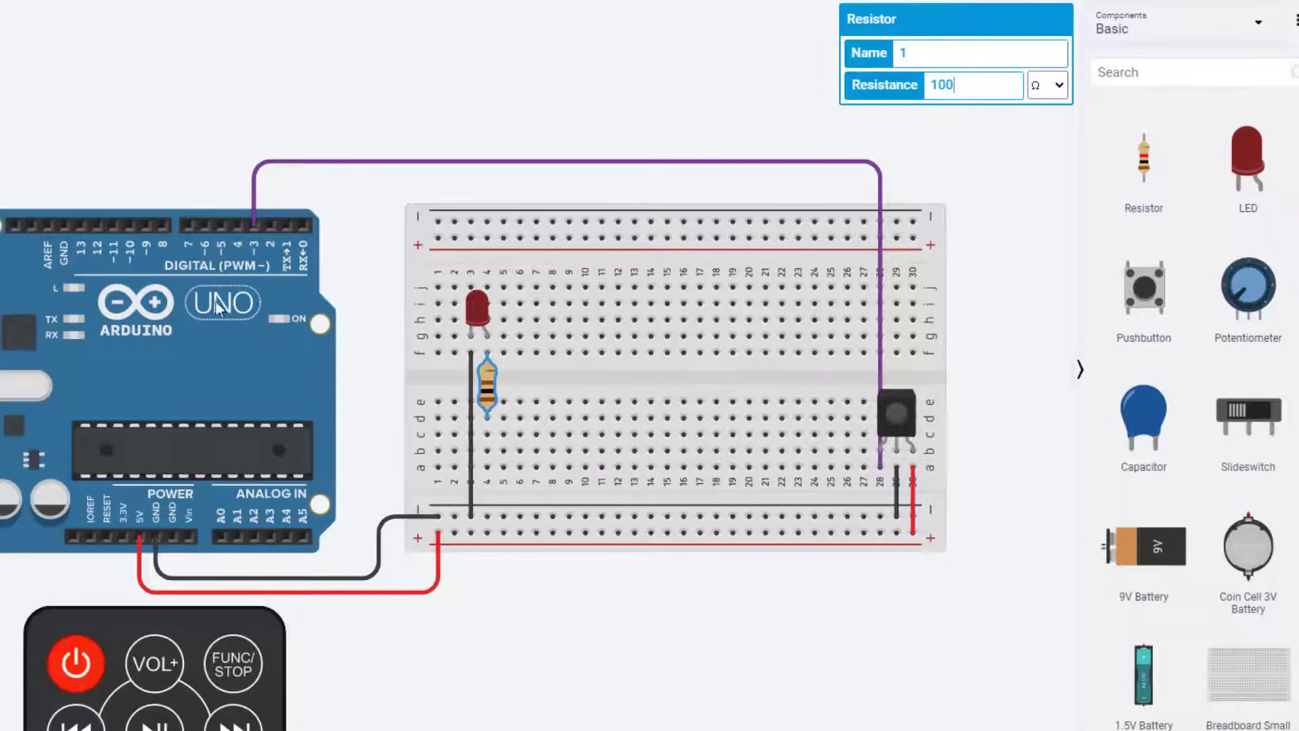
Route a green wire from Arduino digital pin 5 over the breadboard to the resistor's lower end.
{"action": "left_click", "coordinate": [220, 226]}
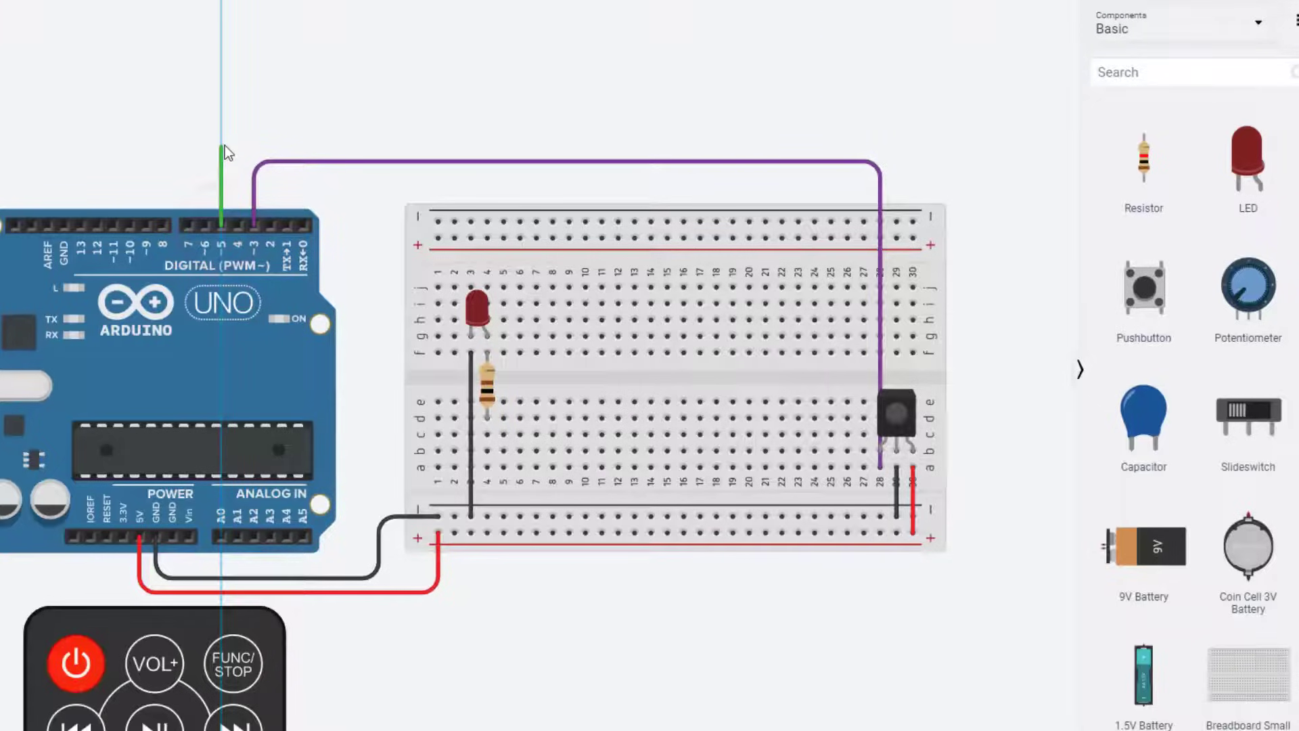
{"action": "left_click", "coordinate": [224, 135]}
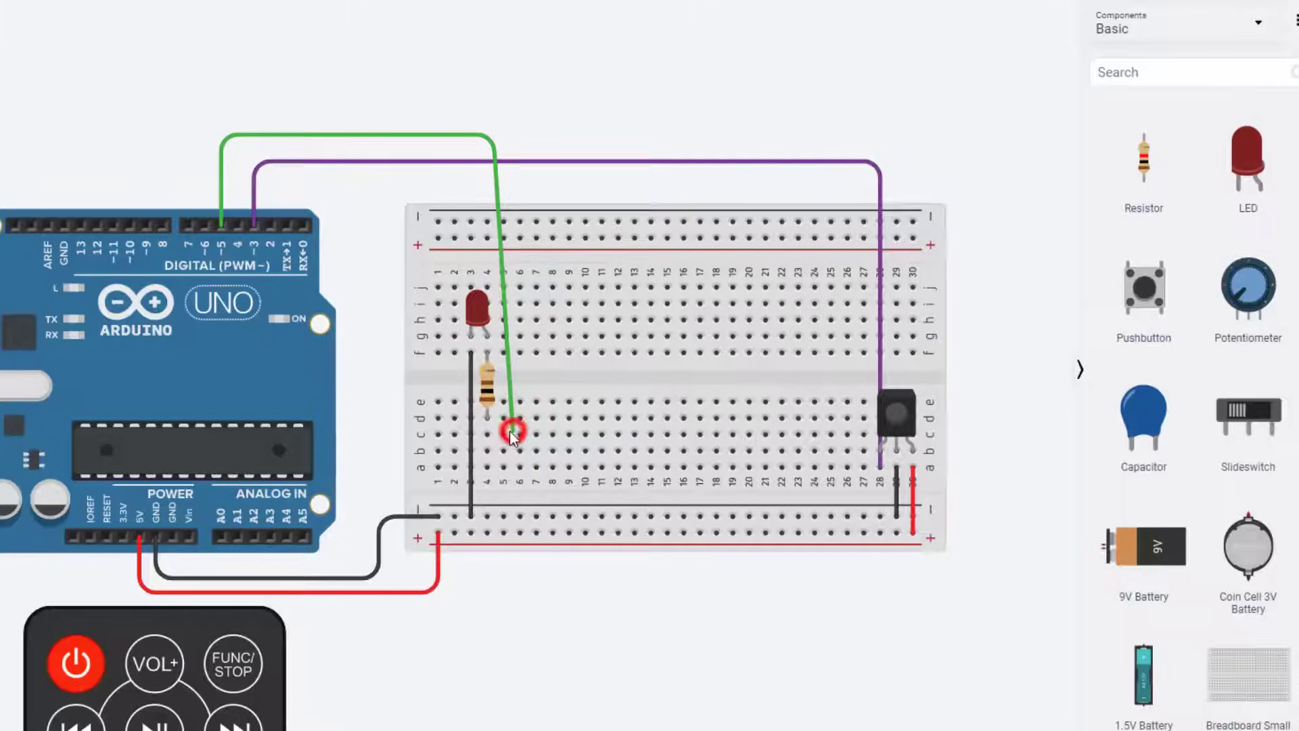
{"action": "left_click", "coordinate": [512, 431]}
{"action": "left_click", "coordinate": [487, 435]}
{"action": "left_click_drag", "start_coordinate": [495, 134], "coordinate": [509, 135]}
{"action": "left_click", "coordinate": [518, 432]}
{"action": "left_click", "coordinate": [358, 213]}
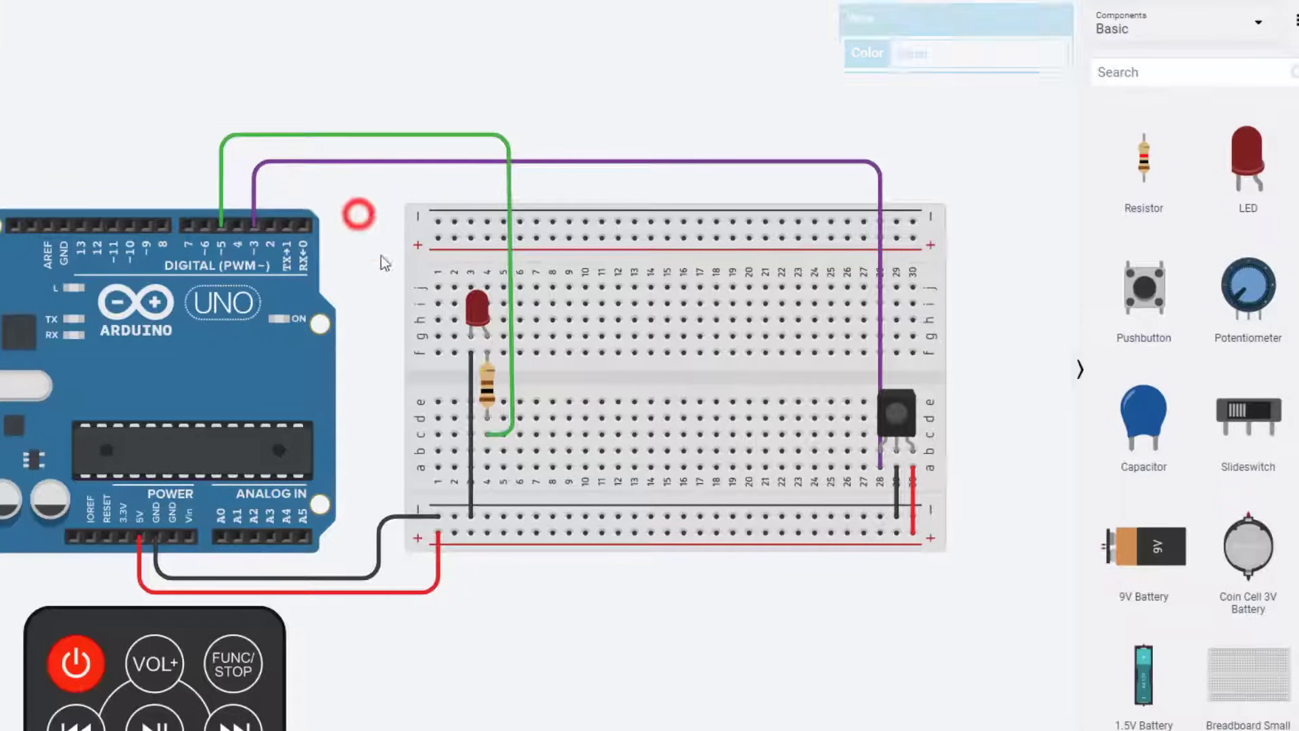
Change the LED colour to Green.
{"action": "left_click", "coordinate": [472, 315]}
{"action": "left_click", "coordinate": [953, 87]}
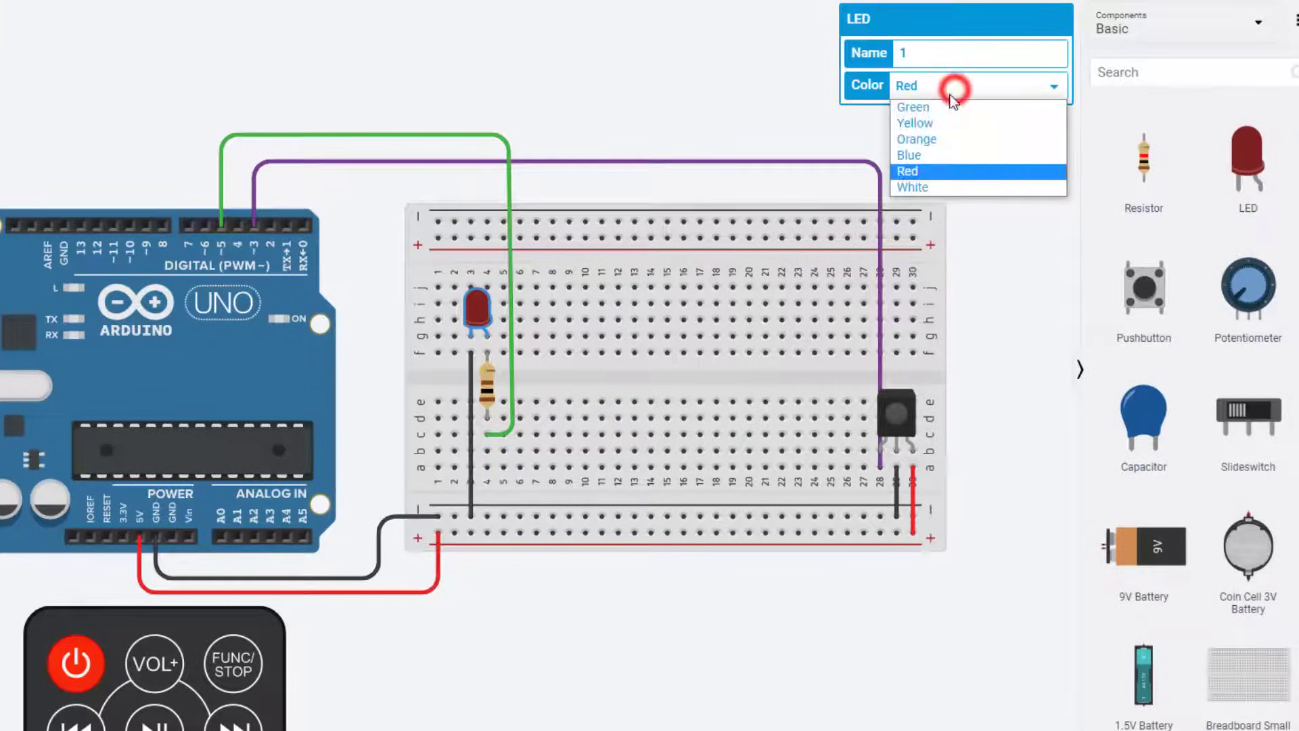
{"action": "left_click", "coordinate": [925, 109]}
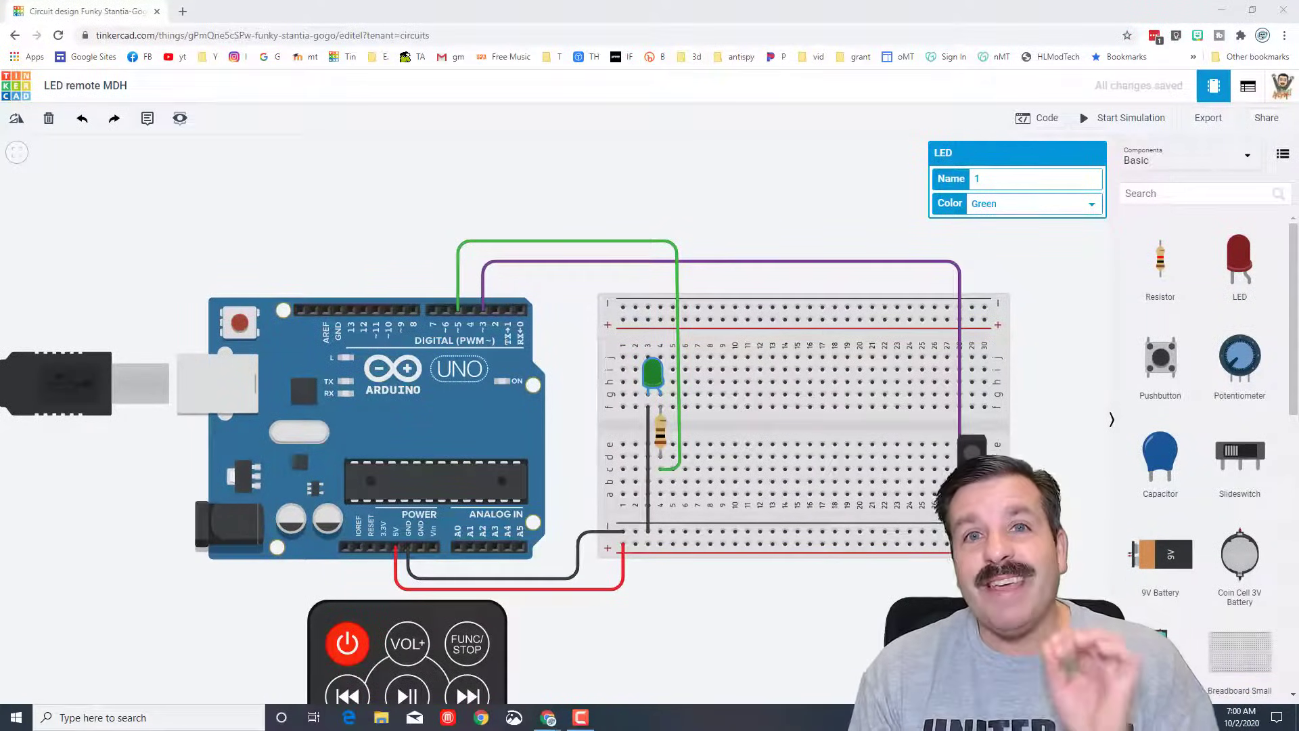
Copy the whole IR remote sketch from the 'Remote Sketch' Google Doc, then return to Tinkercad.
{"action": "key", "text": "alt+Tab"}
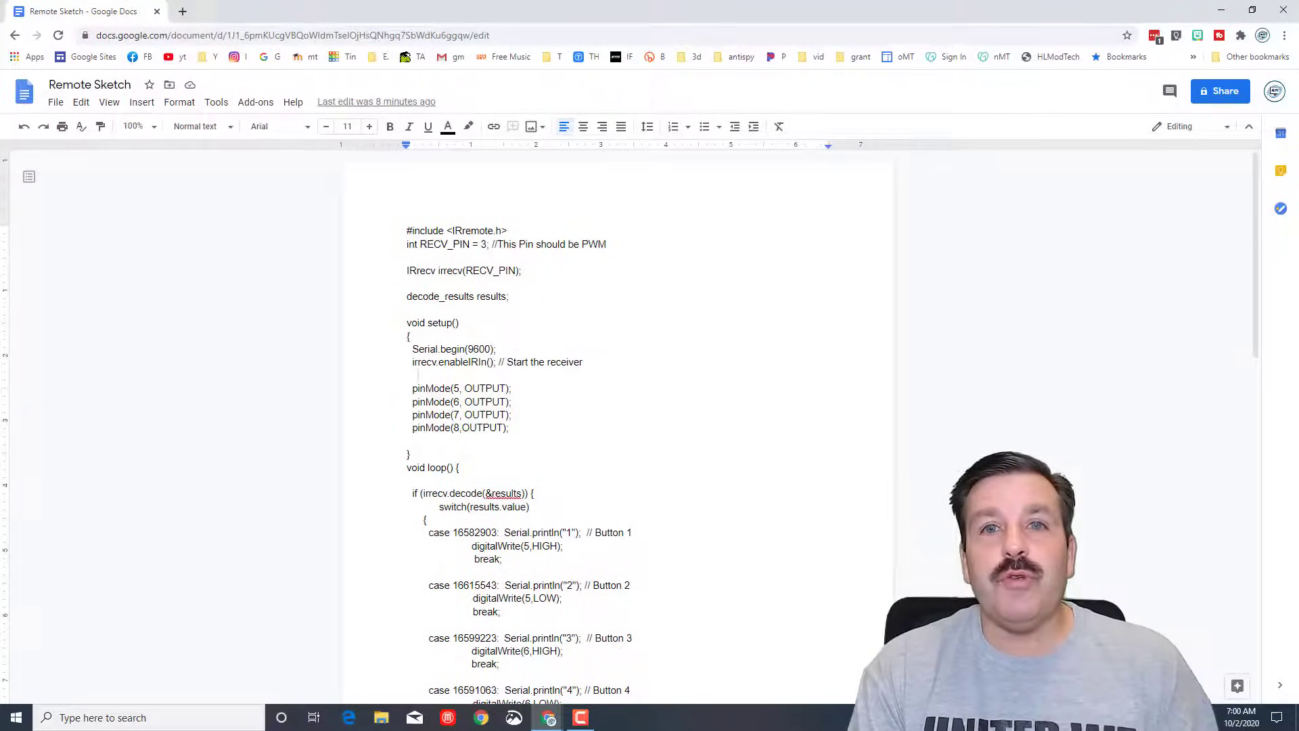
{"action": "left_click_drag", "start_coordinate": [401, 228], "coordinate": [494, 350]}
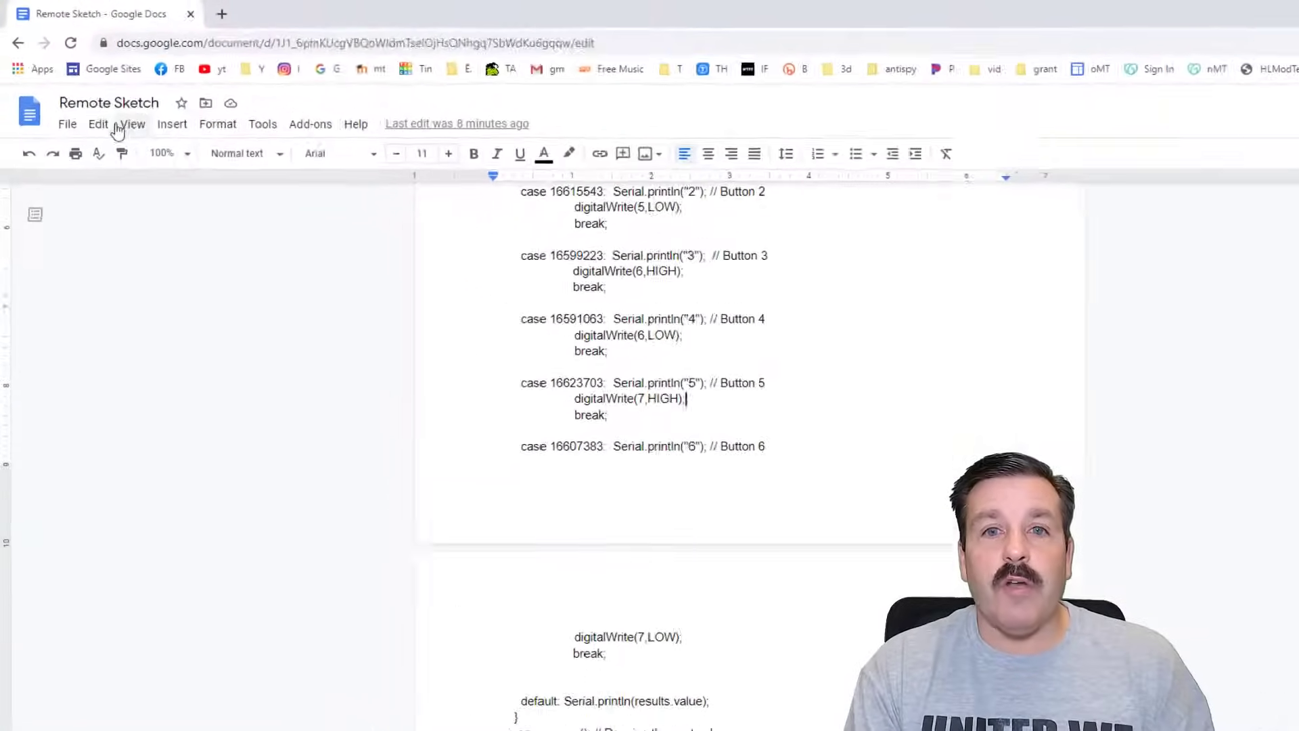
{"action": "left_click", "coordinate": [100, 125]}
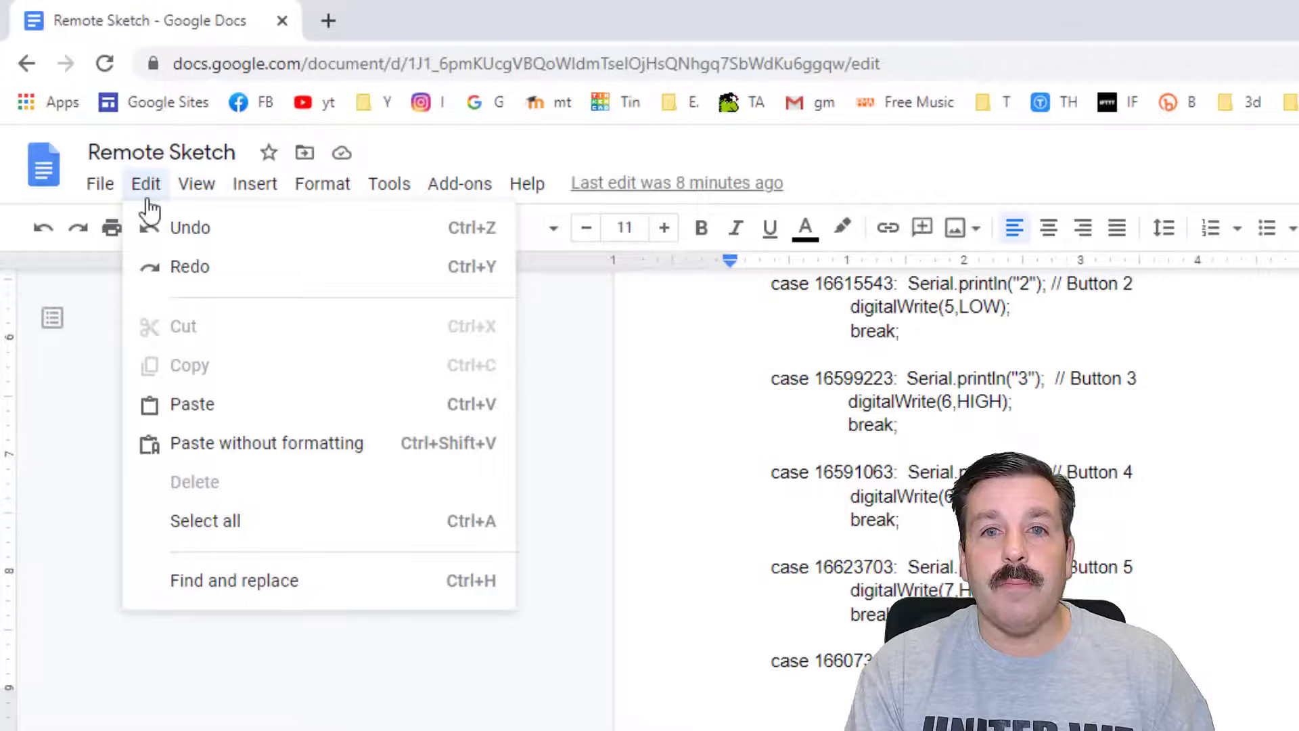
{"action": "left_click", "coordinate": [450, 529]}
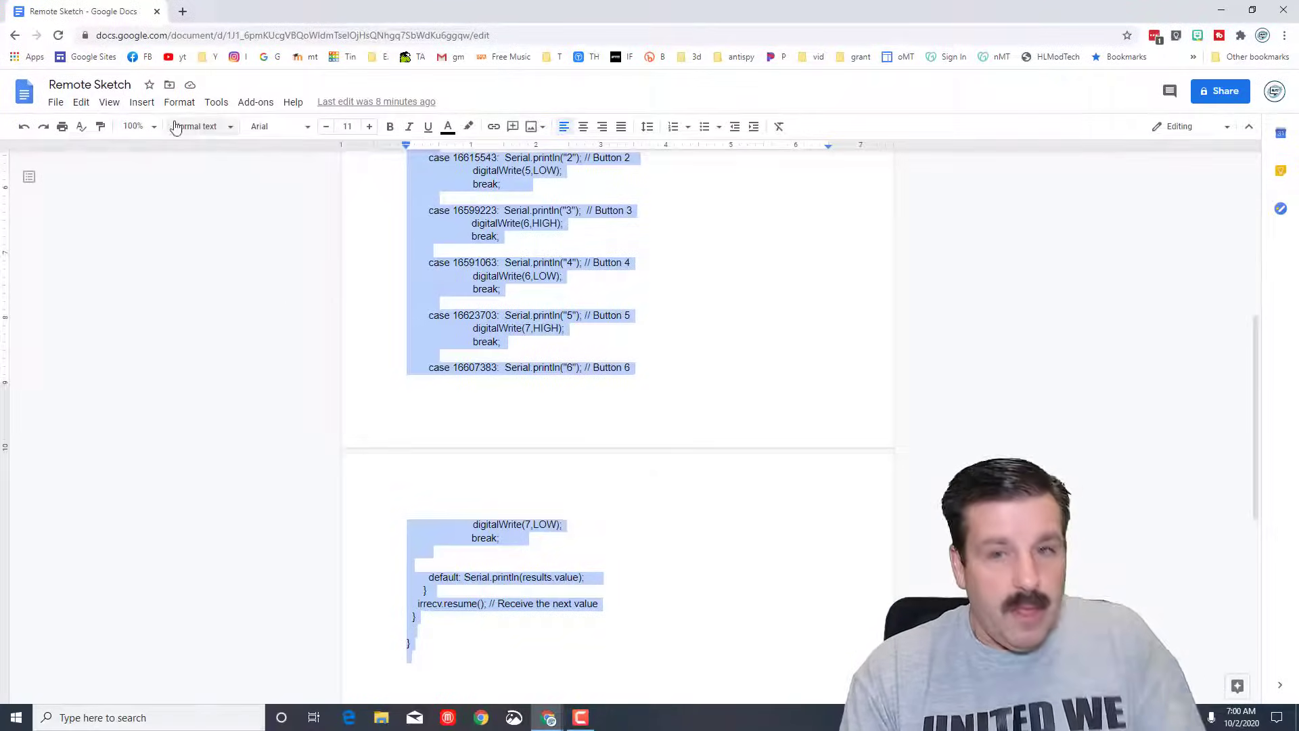
{"action": "left_click", "coordinate": [136, 172]}
{"action": "left_click", "coordinate": [106, 203]}
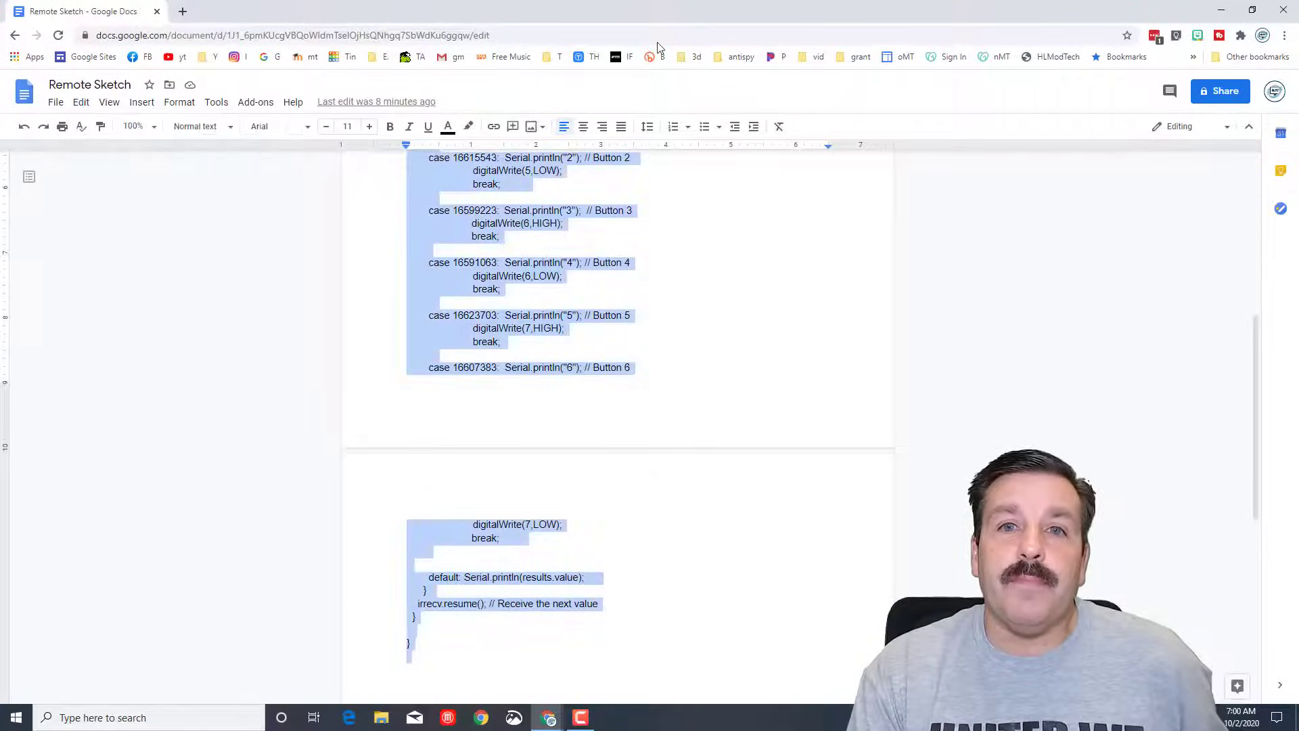
{"action": "key", "text": "alt+Tab"}
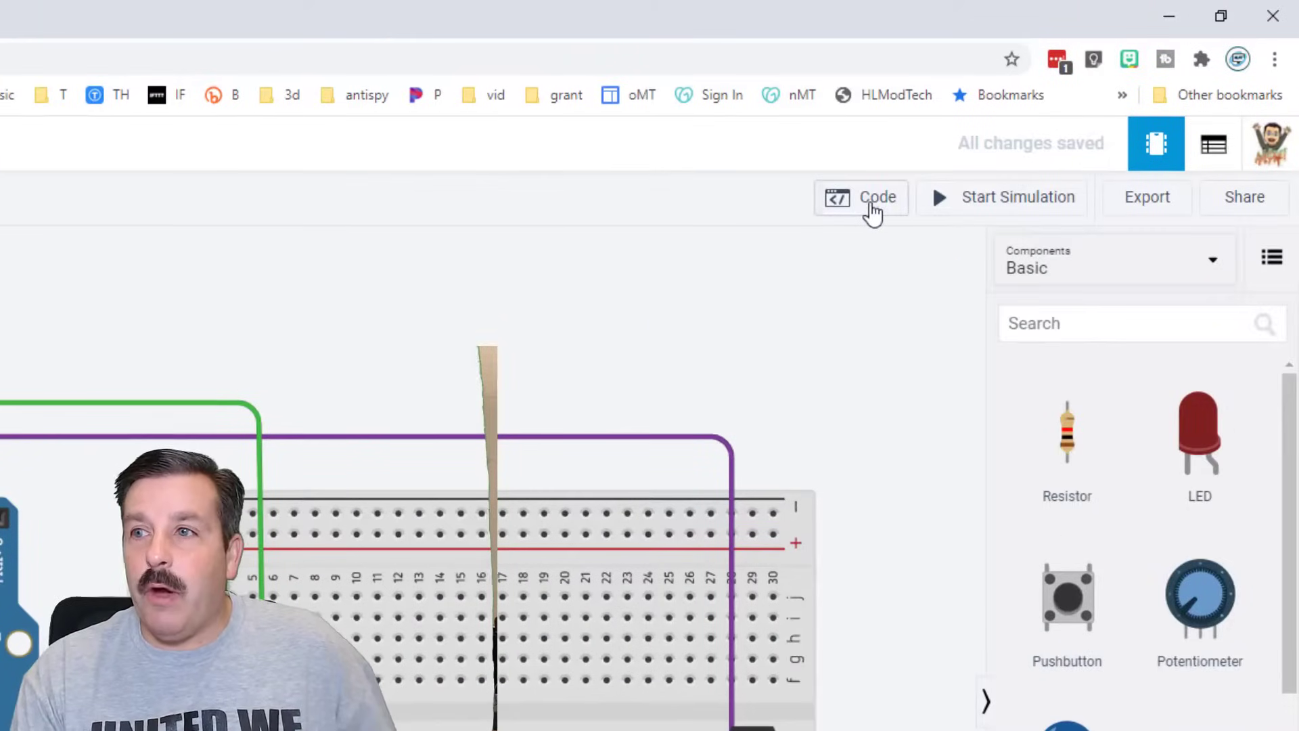
Switch the circuit's code editor to Text mode, discarding the blocks code.
{"action": "left_click", "coordinate": [871, 205]}
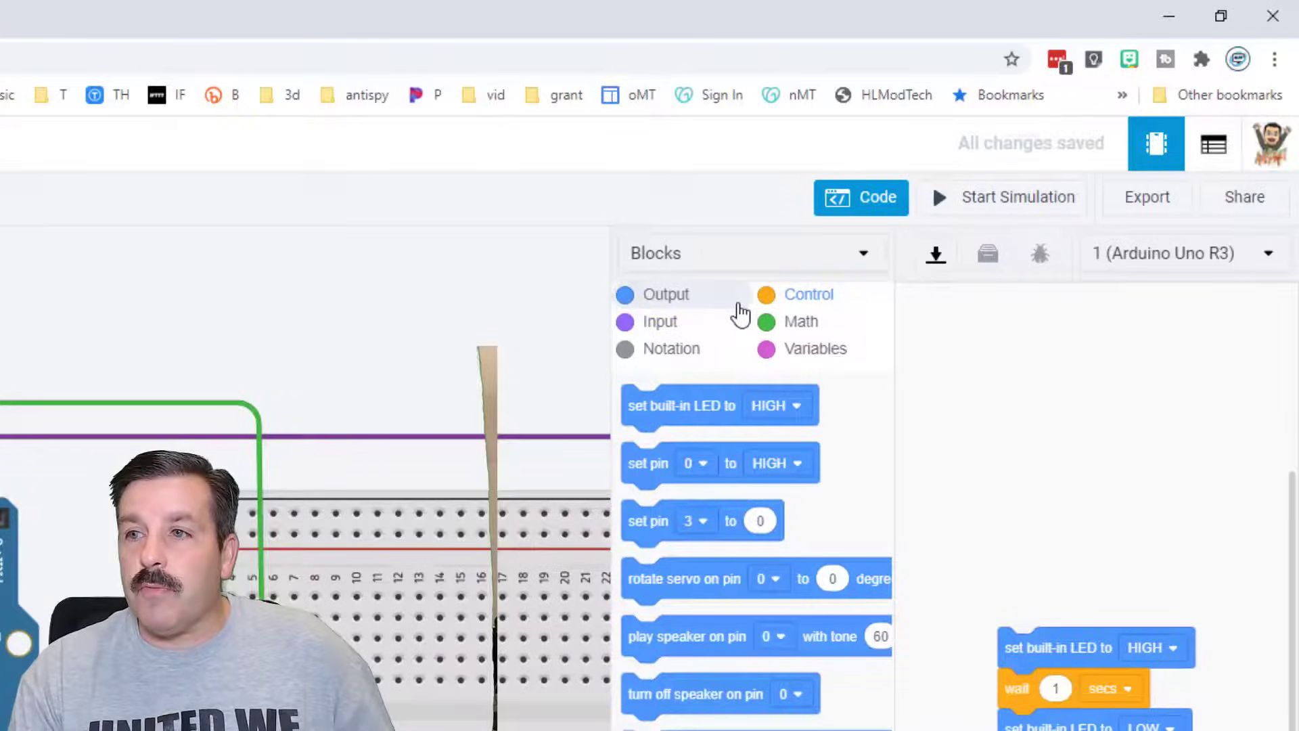
{"action": "left_click", "coordinate": [740, 255]}
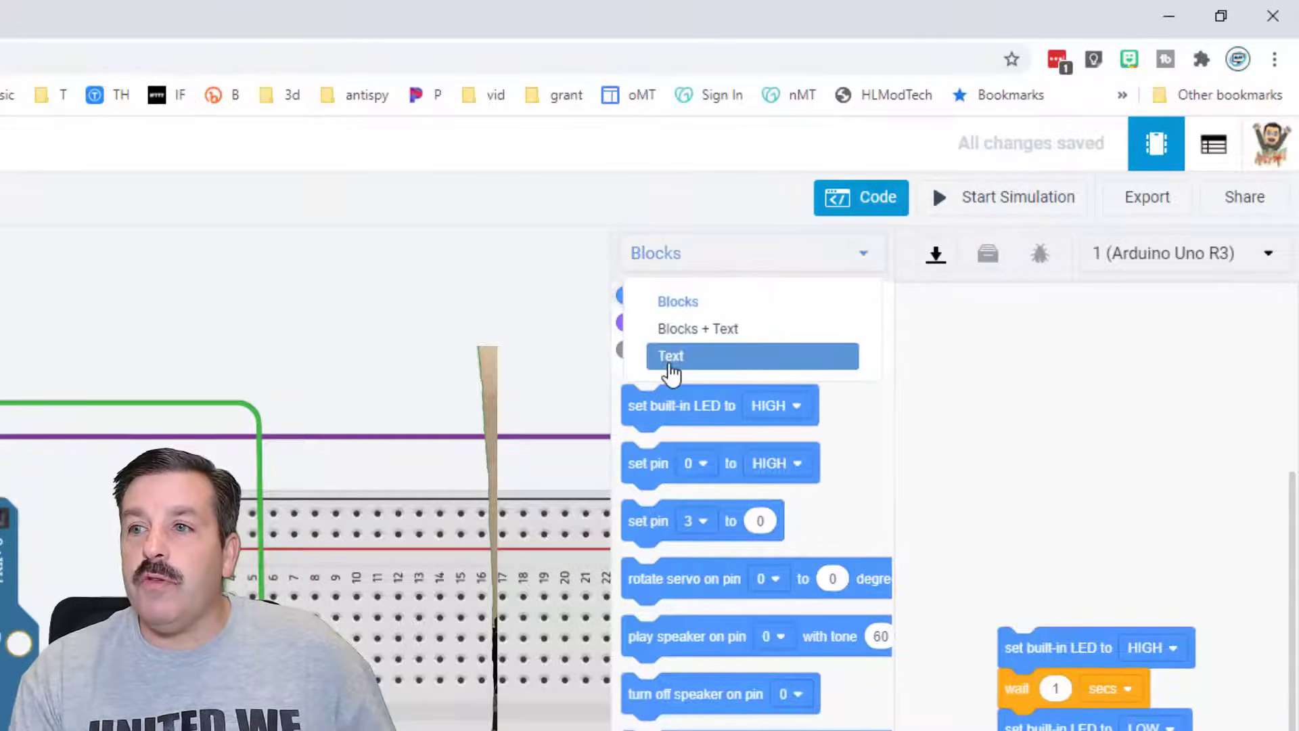
{"action": "left_click", "coordinate": [672, 356]}
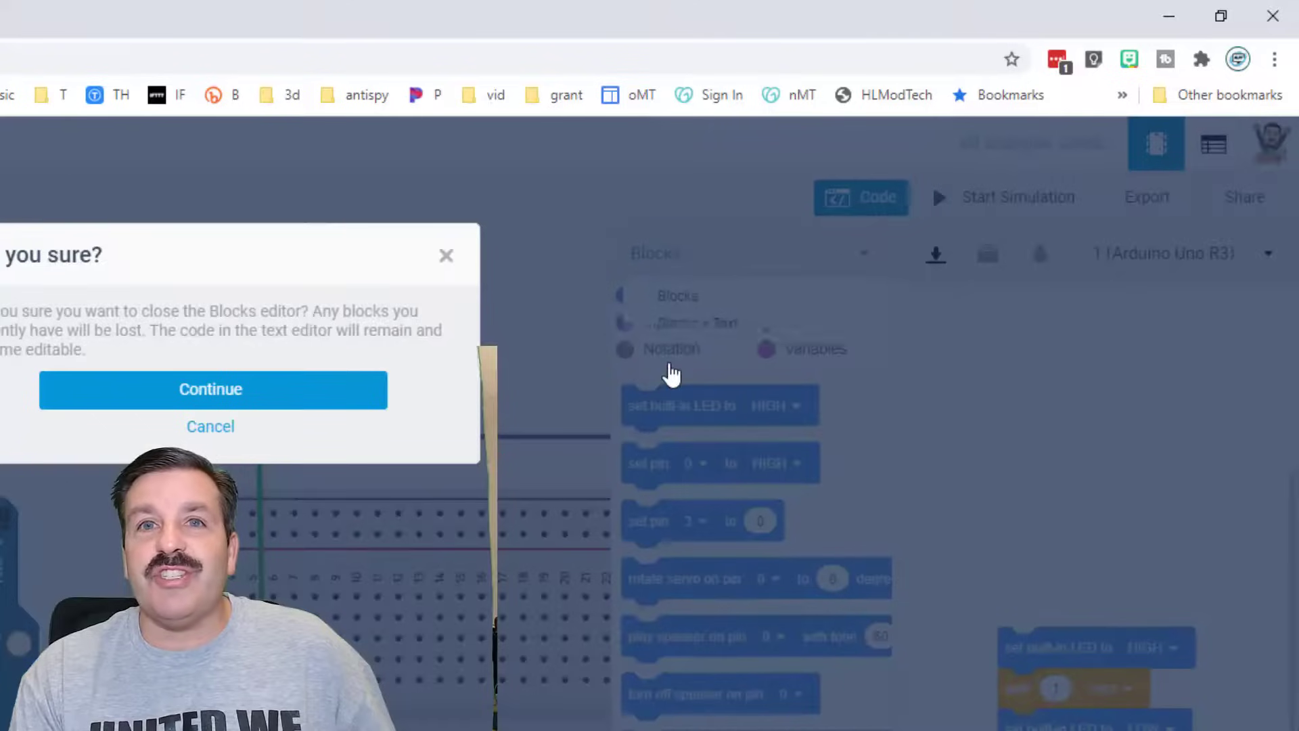
{"action": "left_click", "coordinate": [215, 395]}
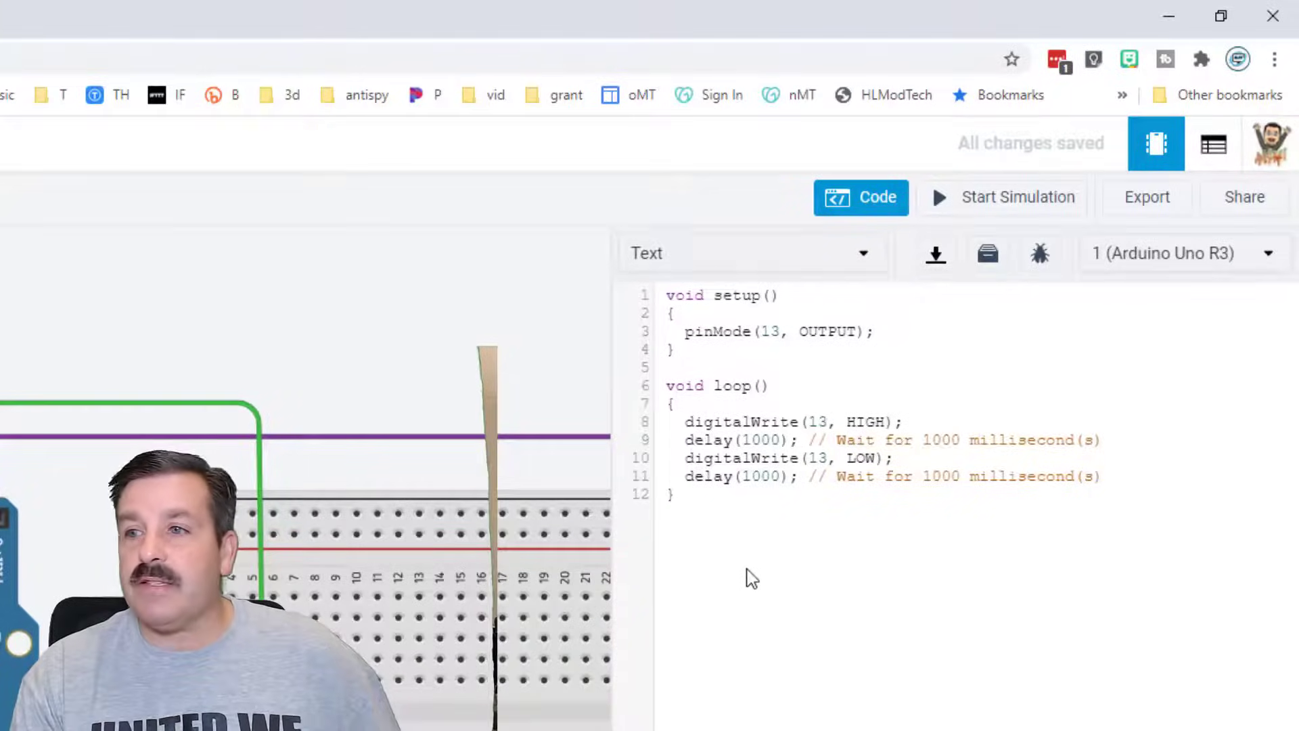
Replace the default blink code with the pasted IR remote sketch.
{"action": "left_click_drag", "start_coordinate": [701, 502], "coordinate": [655, 267]}
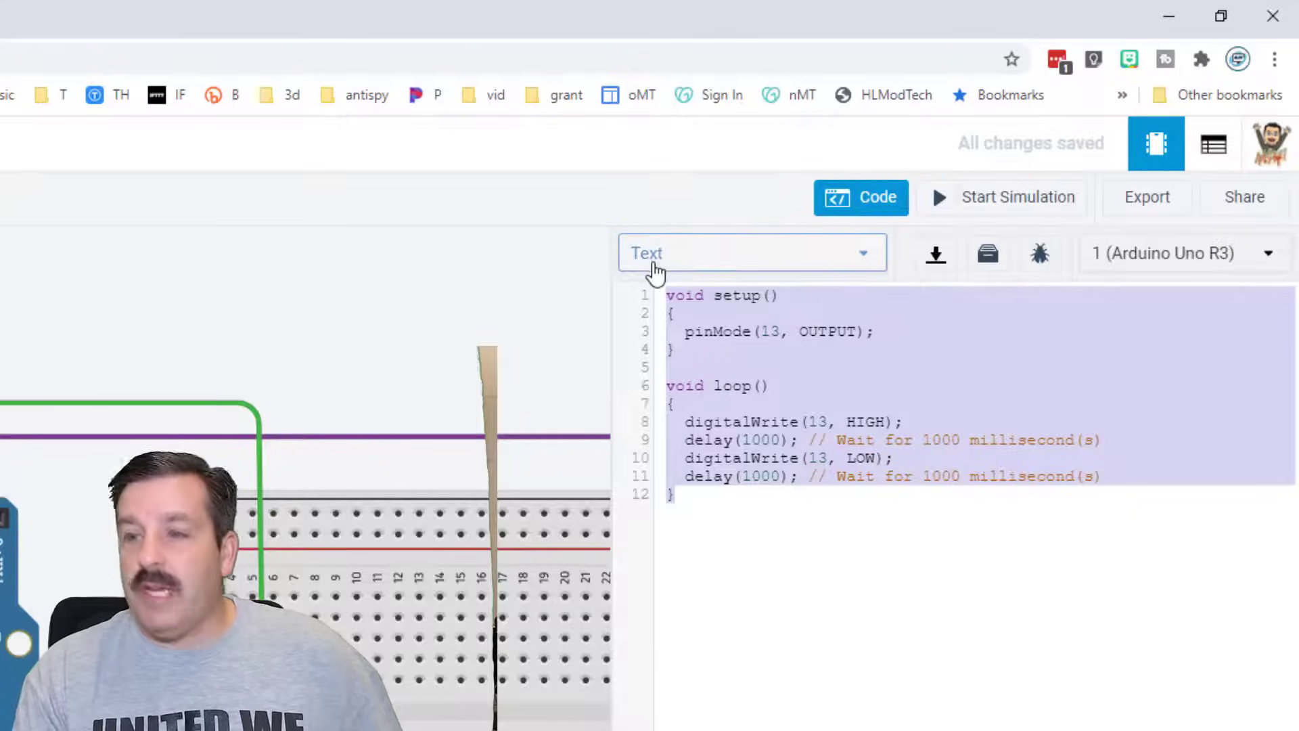
{"action": "key", "text": "Delete"}
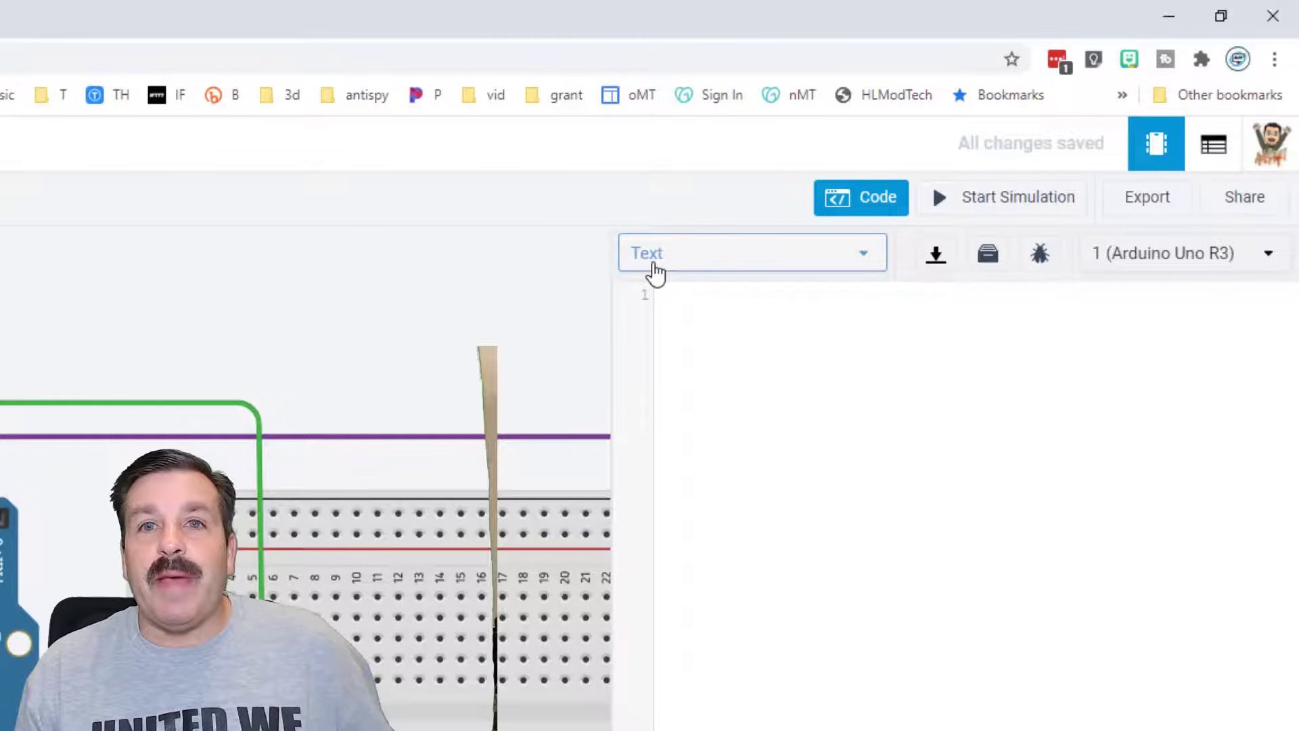
{"action": "right_click", "coordinate": [772, 359]}
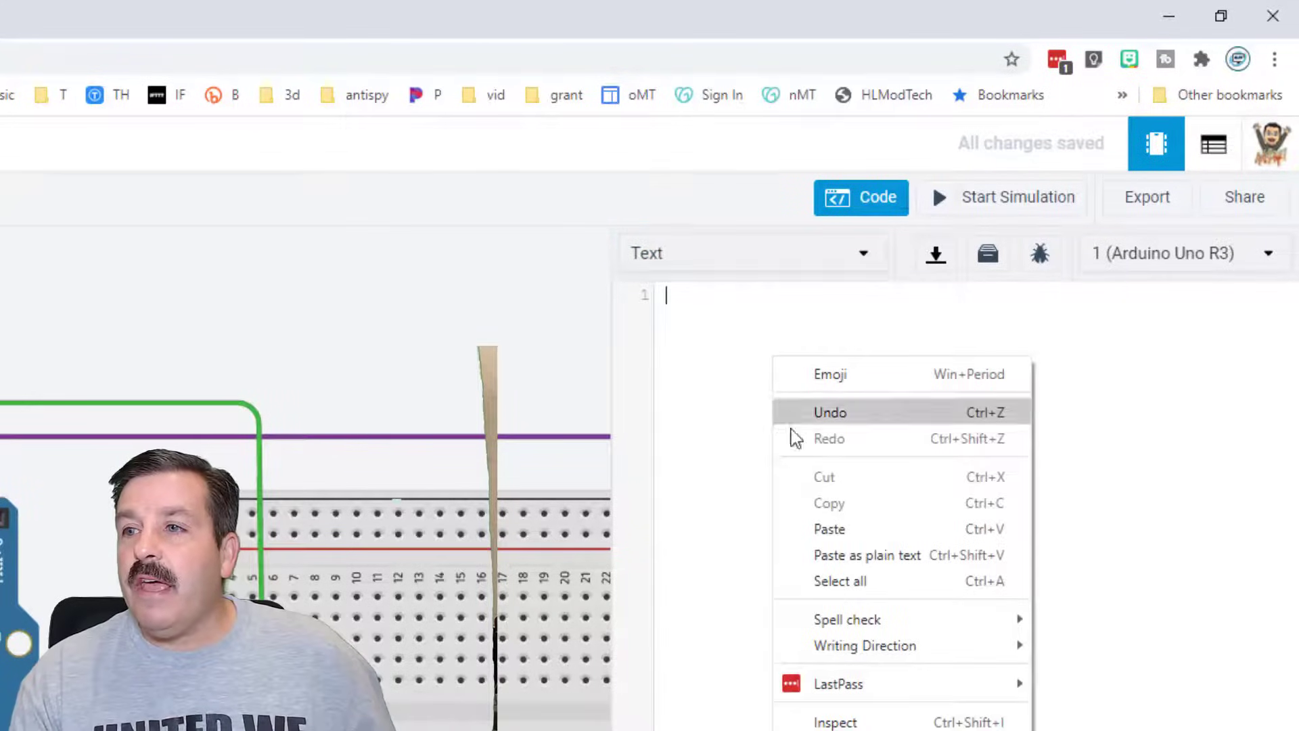
{"action": "left_click", "coordinate": [829, 528]}
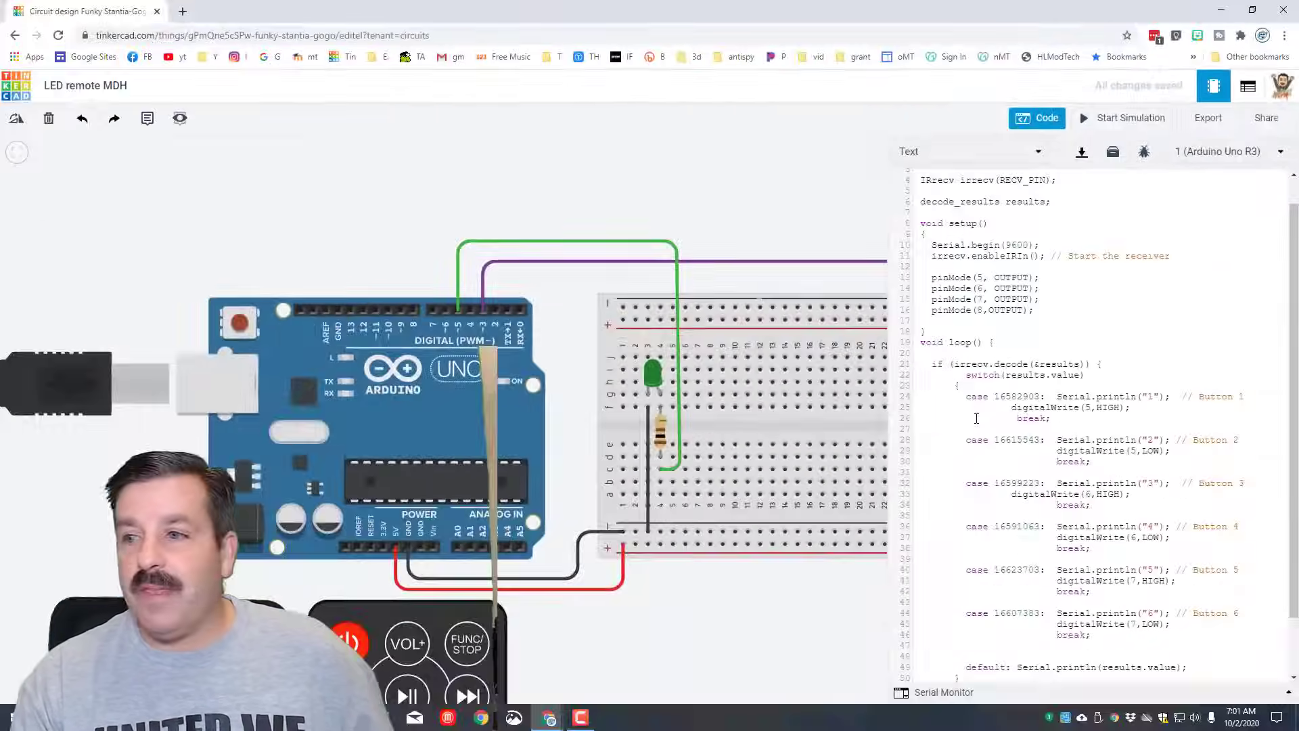
Review the switch cases for remote buttons 1–6 in the sketch and open the Serial Monitor.
{"action": "scroll", "coordinate": [962, 537], "scroll_direction": "up", "scroll_amount": 2}
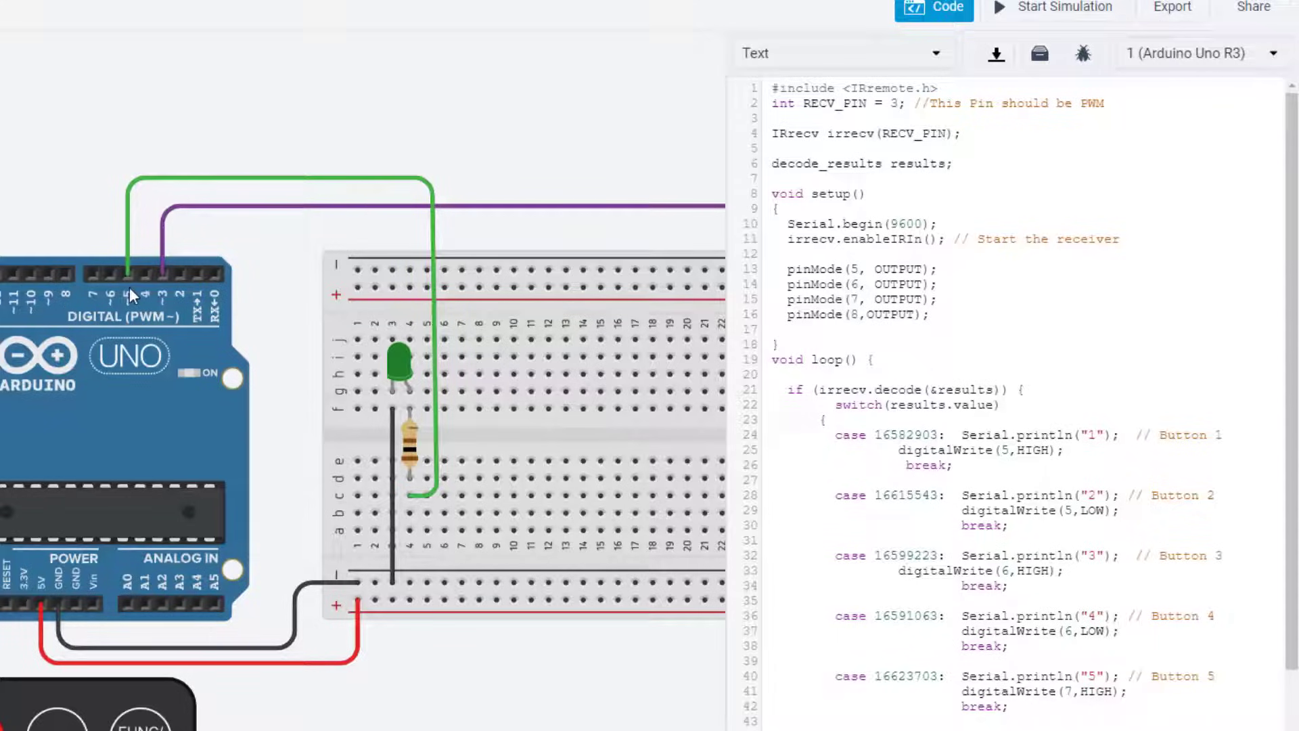
{"action": "scroll", "coordinate": [959, 383], "scroll_direction": "down", "scroll_amount": 3}
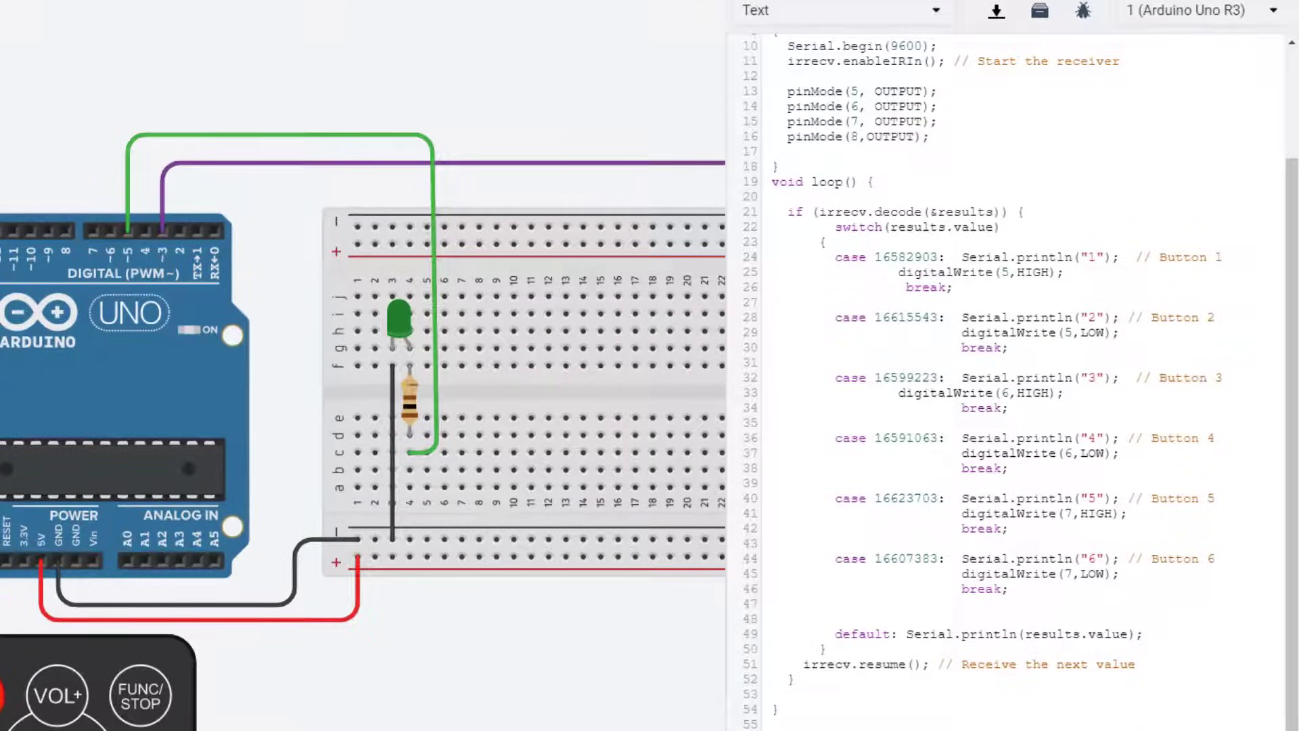
{"action": "left_click", "coordinate": [778, 725]}
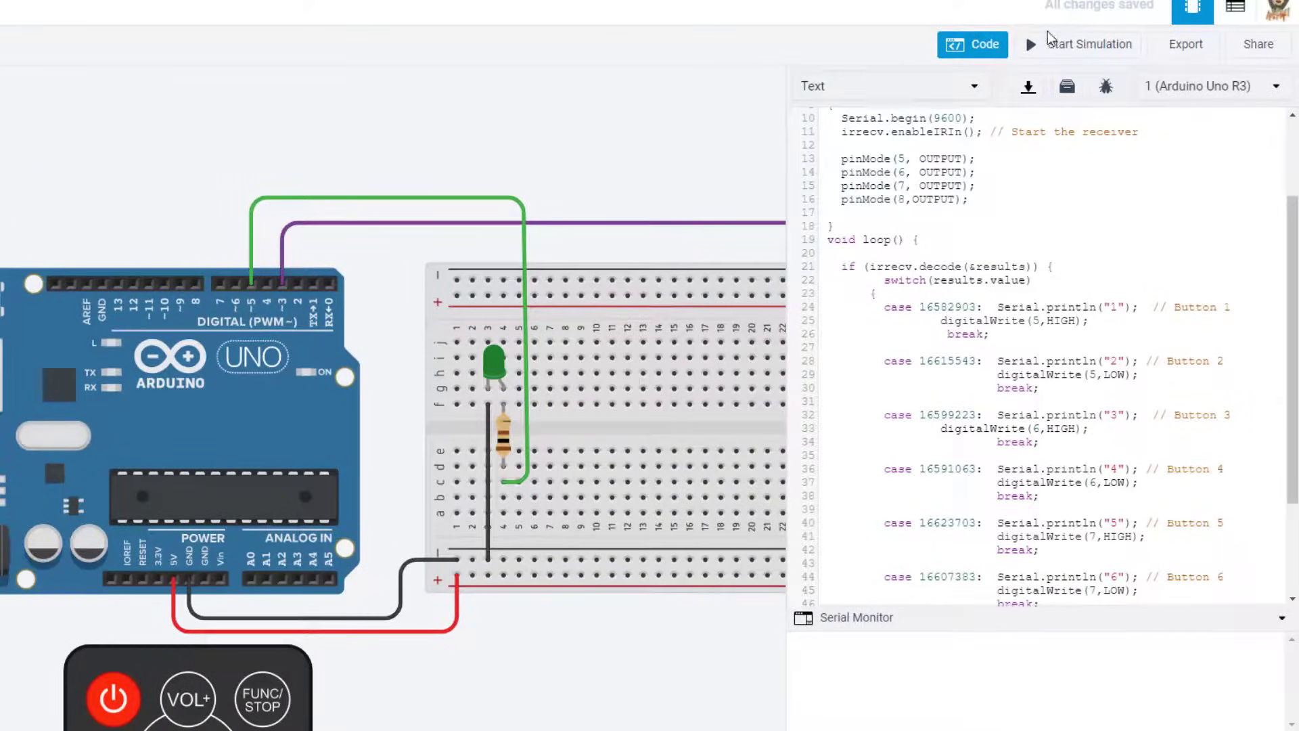
Run the simulation and toggle the green LED with remote buttons 2, 1, 2, printing 1 and 2.
{"action": "left_click", "coordinate": [1069, 48]}
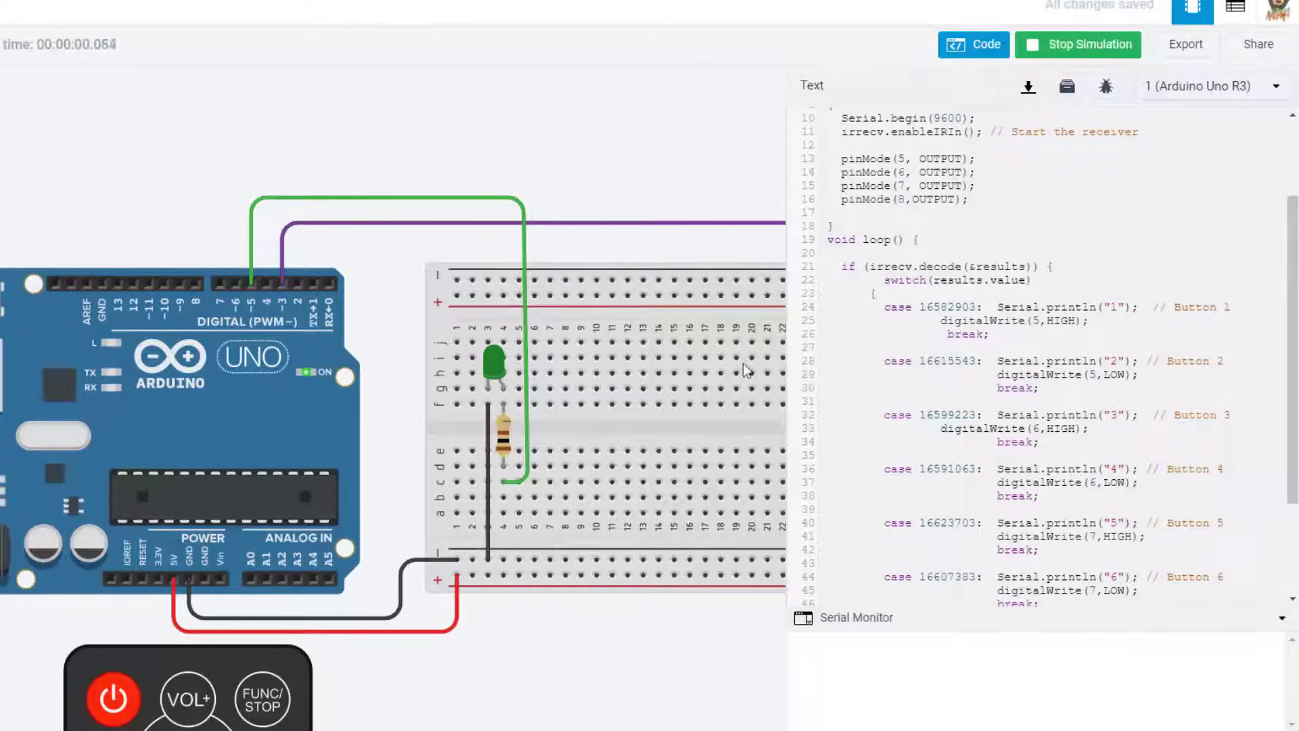
{"action": "left_click", "coordinate": [258, 664]}
{"action": "scroll", "coordinate": [259, 665], "scroll_direction": "down", "scroll_amount": 3}
{"action": "scroll", "coordinate": [214, 723], "scroll_direction": "down", "scroll_amount": 1}
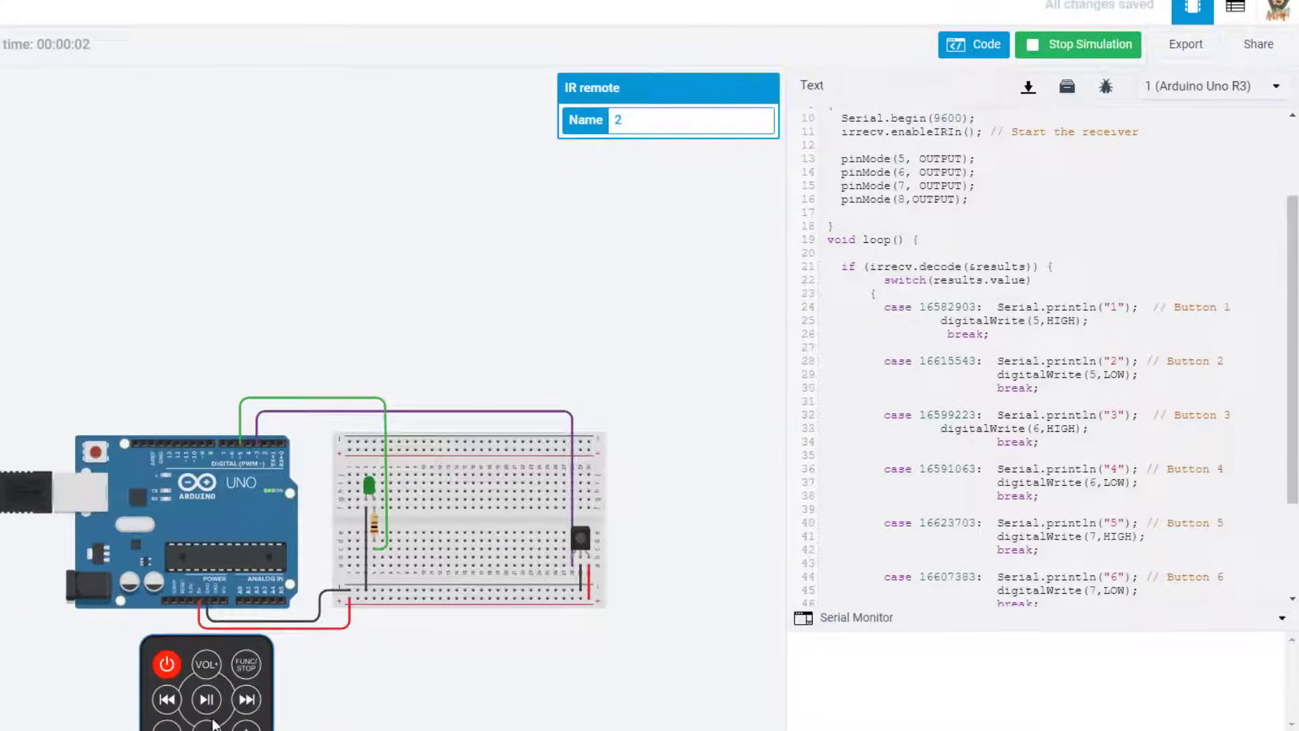
{"action": "left_click_drag", "start_coordinate": [379, 685], "coordinate": [428, 458]}
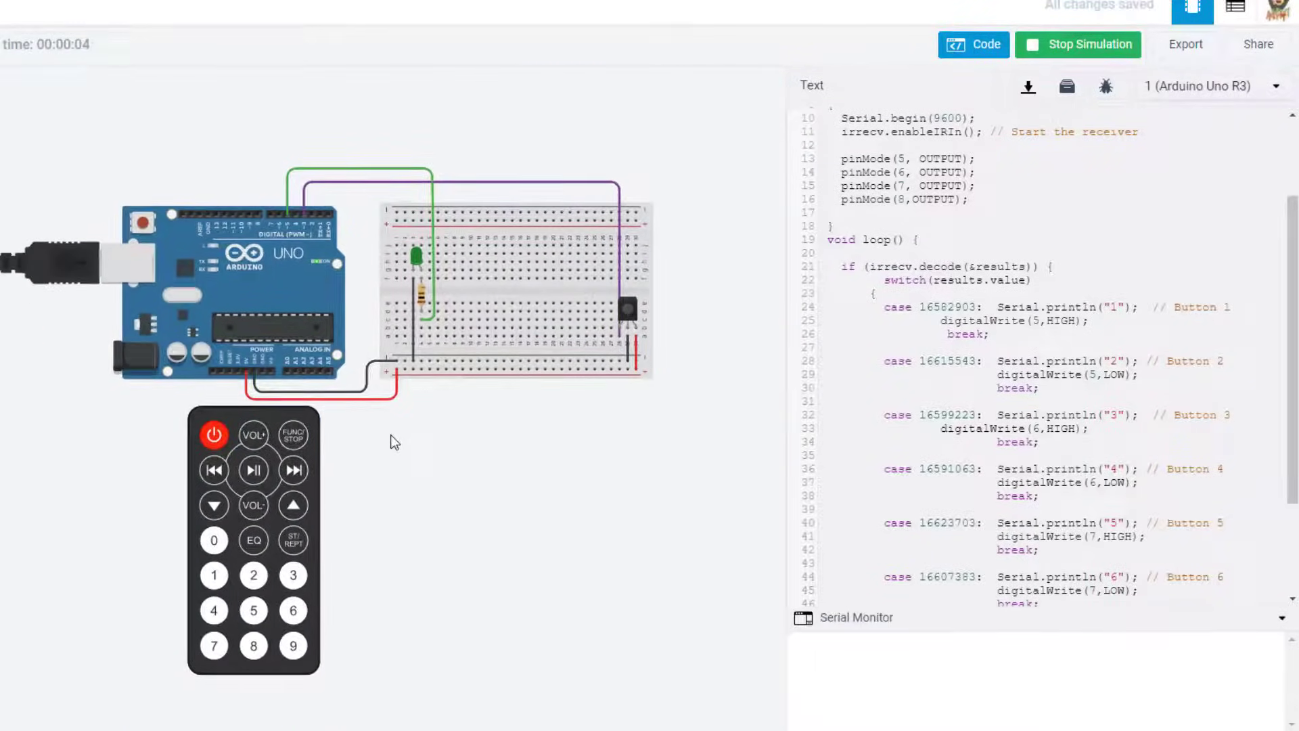
{"action": "scroll", "coordinate": [395, 442], "scroll_direction": "up", "scroll_amount": 1}
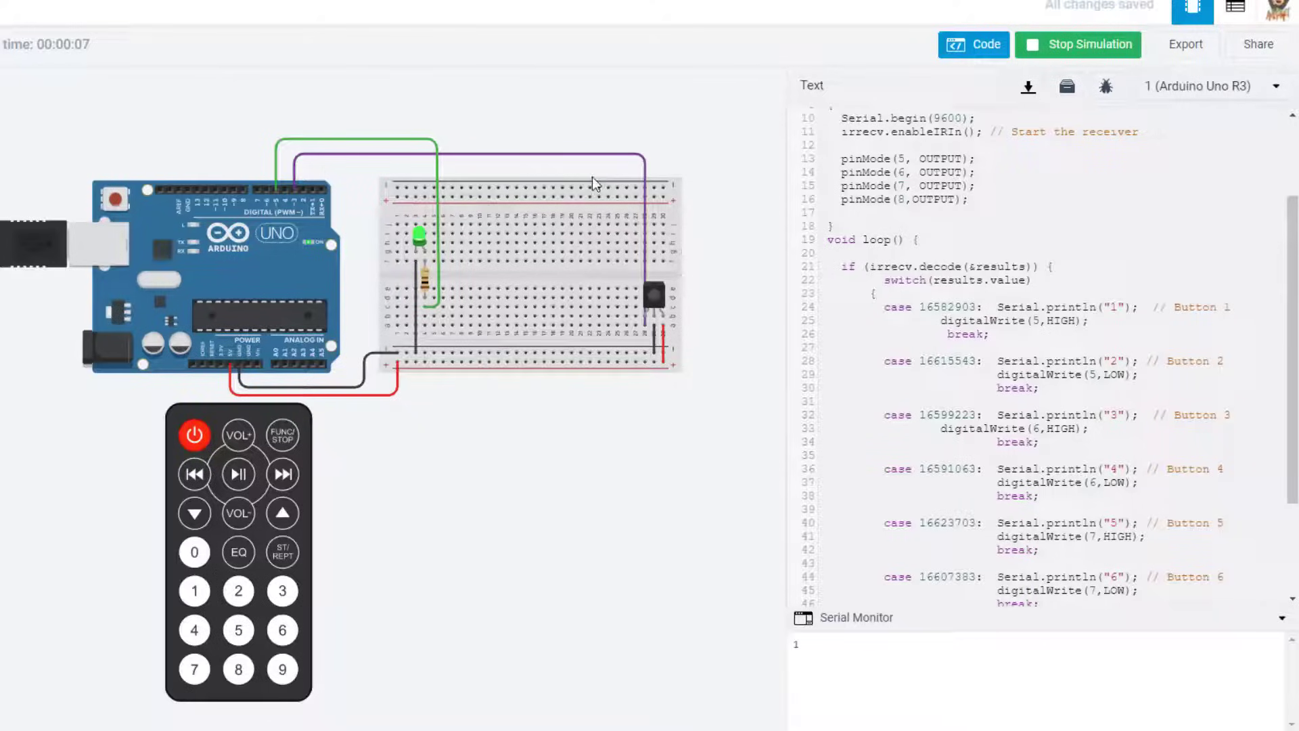
{"action": "left_click", "coordinate": [237, 595]}
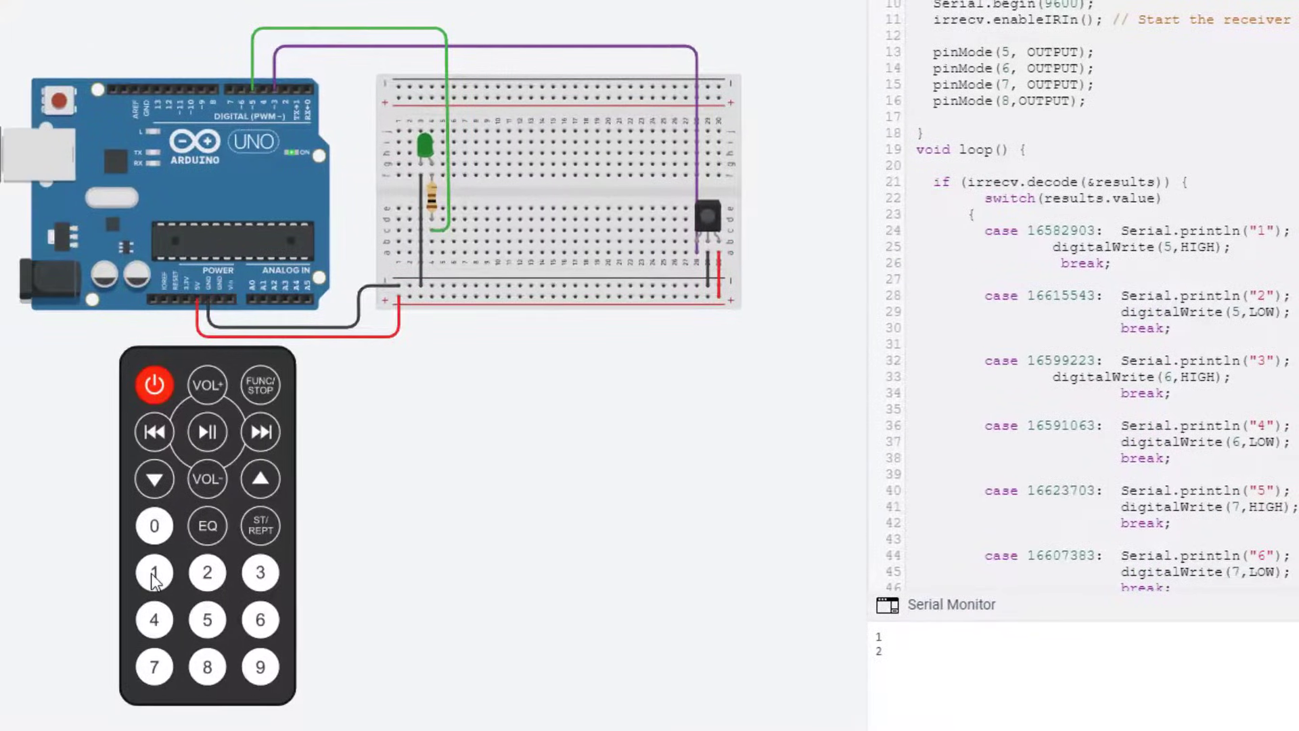
{"action": "left_click", "coordinate": [153, 573]}
{"action": "left_click", "coordinate": [209, 578]}
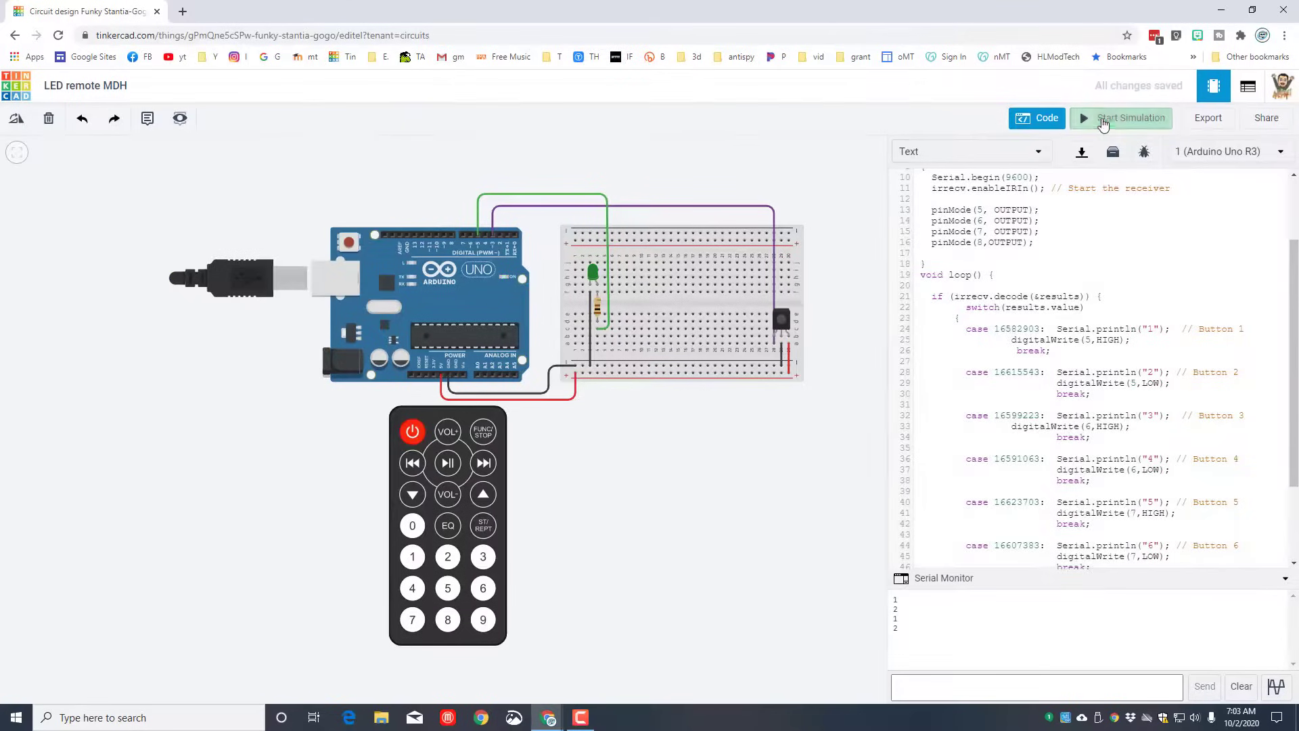
Stop the simulation and place a new red LED on the breadboard, shifted down one row.
{"action": "left_click", "coordinate": [1078, 128]}
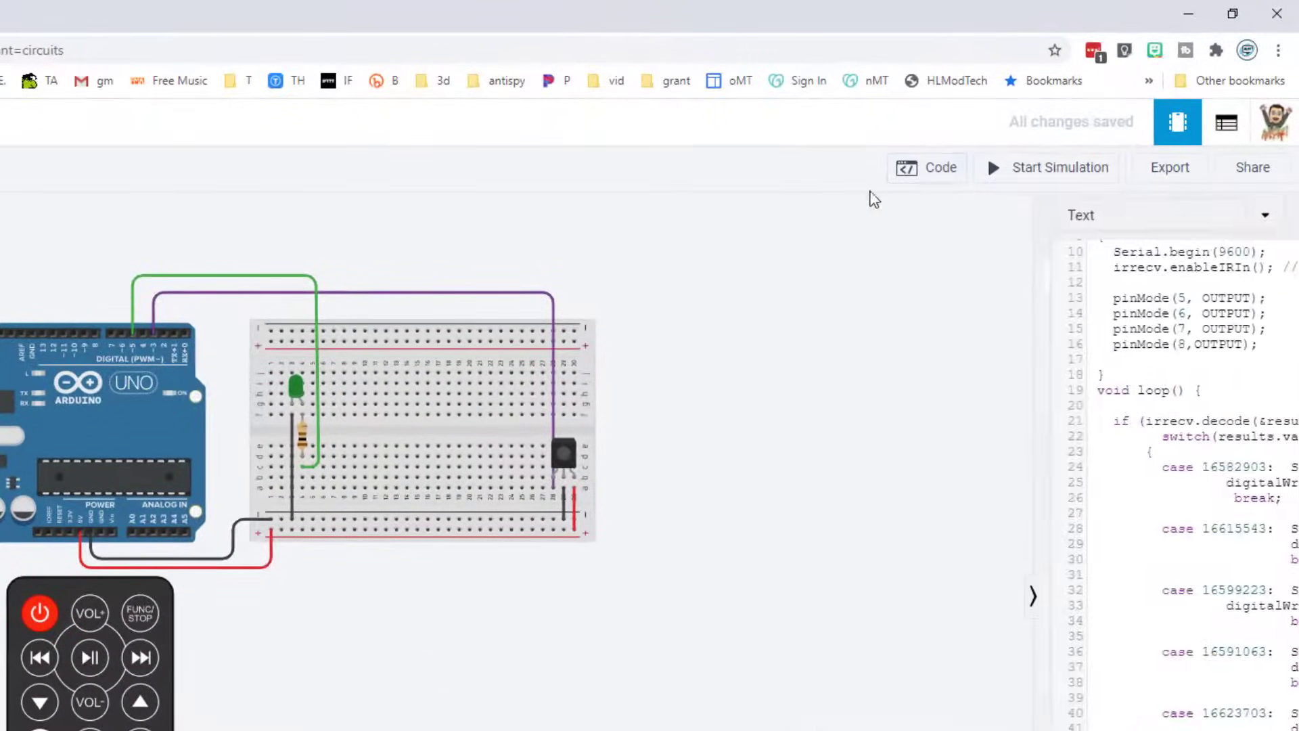
{"action": "left_click", "coordinate": [926, 167]}
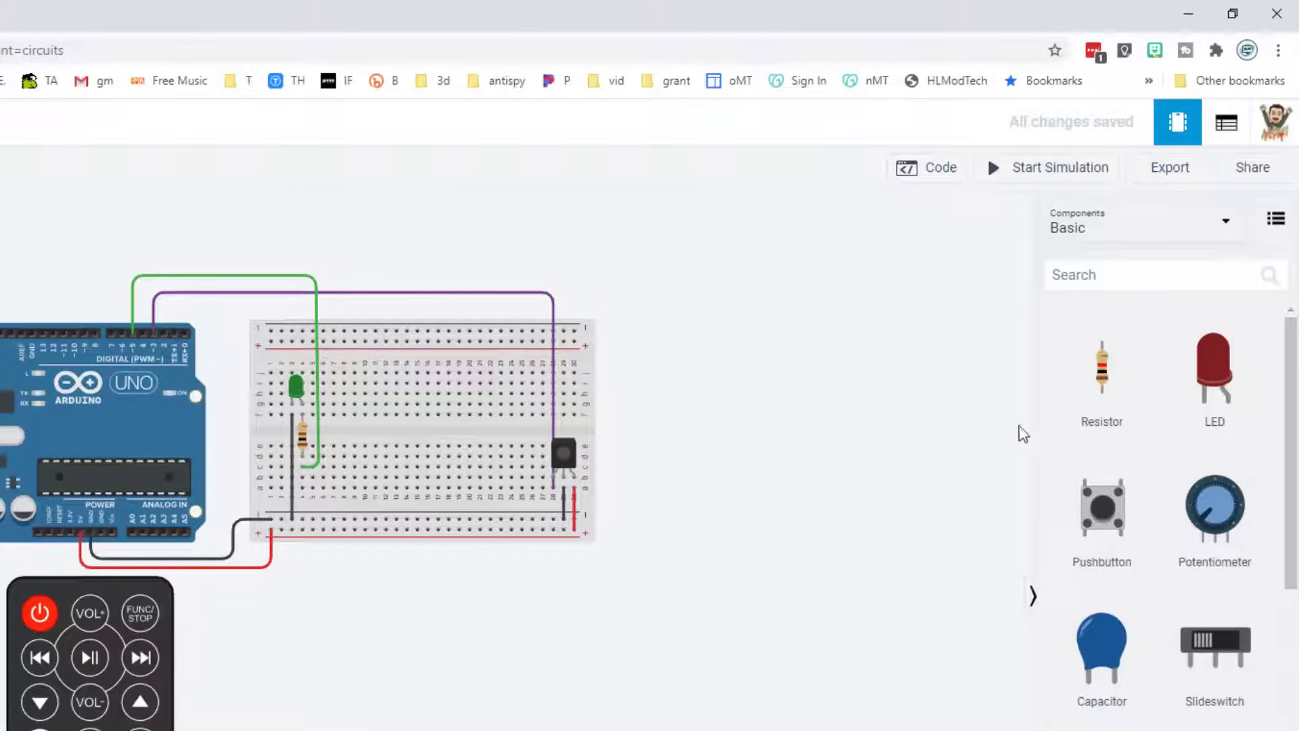
{"action": "left_click_drag", "start_coordinate": [1212, 376], "coordinate": [355, 412]}
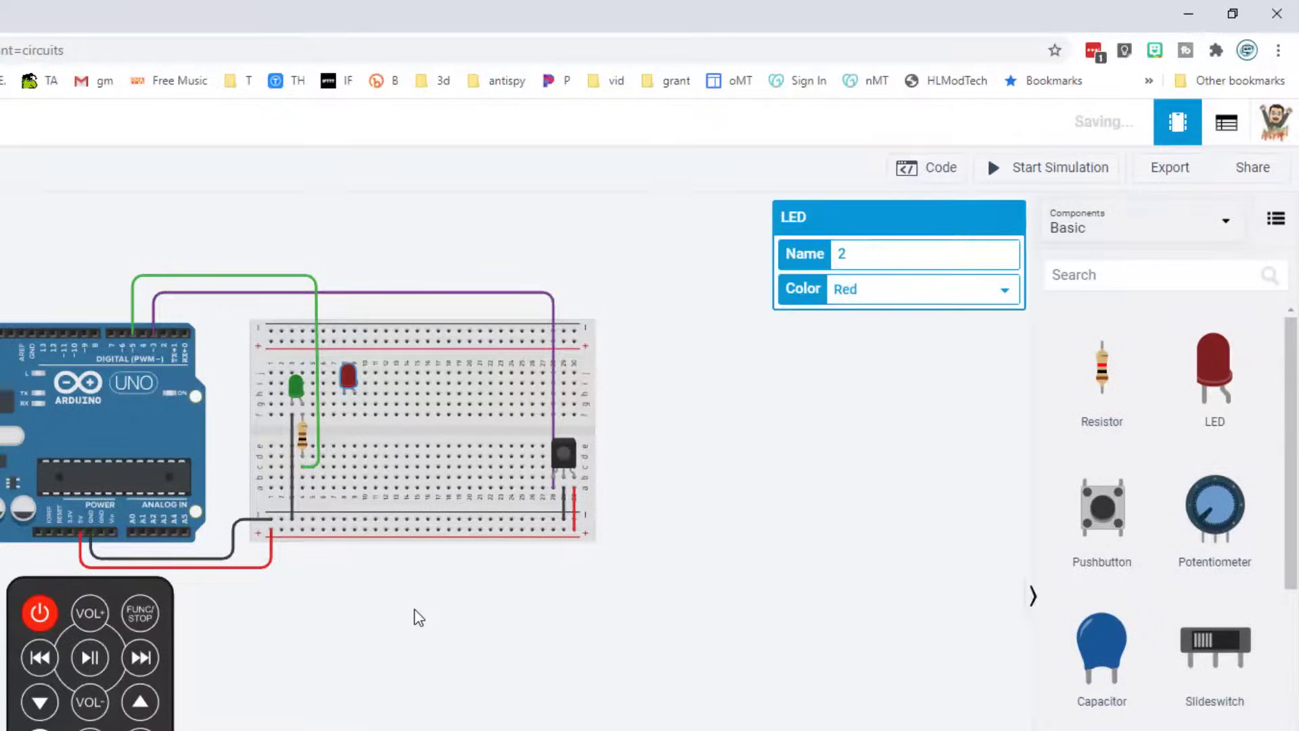
{"action": "scroll", "coordinate": [414, 614], "scroll_direction": "up", "scroll_amount": 3}
{"action": "left_click_drag", "start_coordinate": [316, 256], "coordinate": [317, 272]}
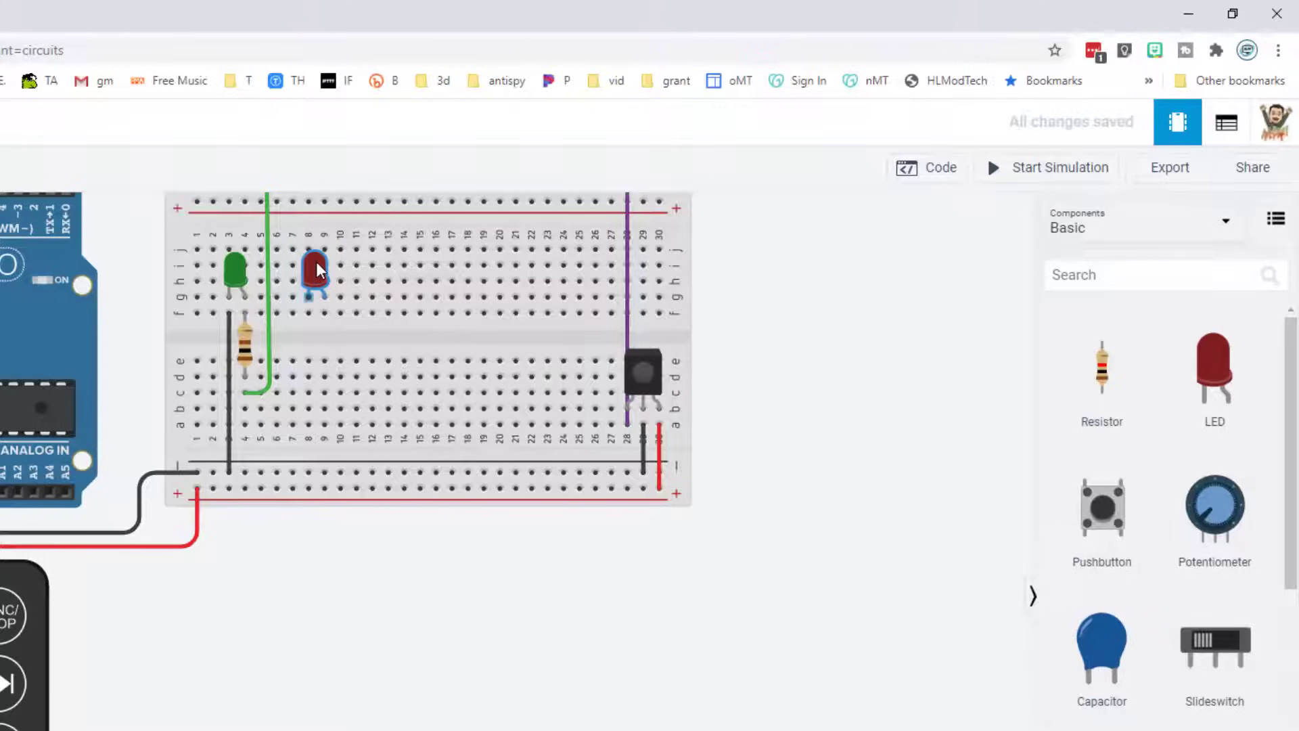
Wire the red LED's leg to the bottom ground rail with a black wire.
{"action": "left_click", "coordinate": [308, 314]}
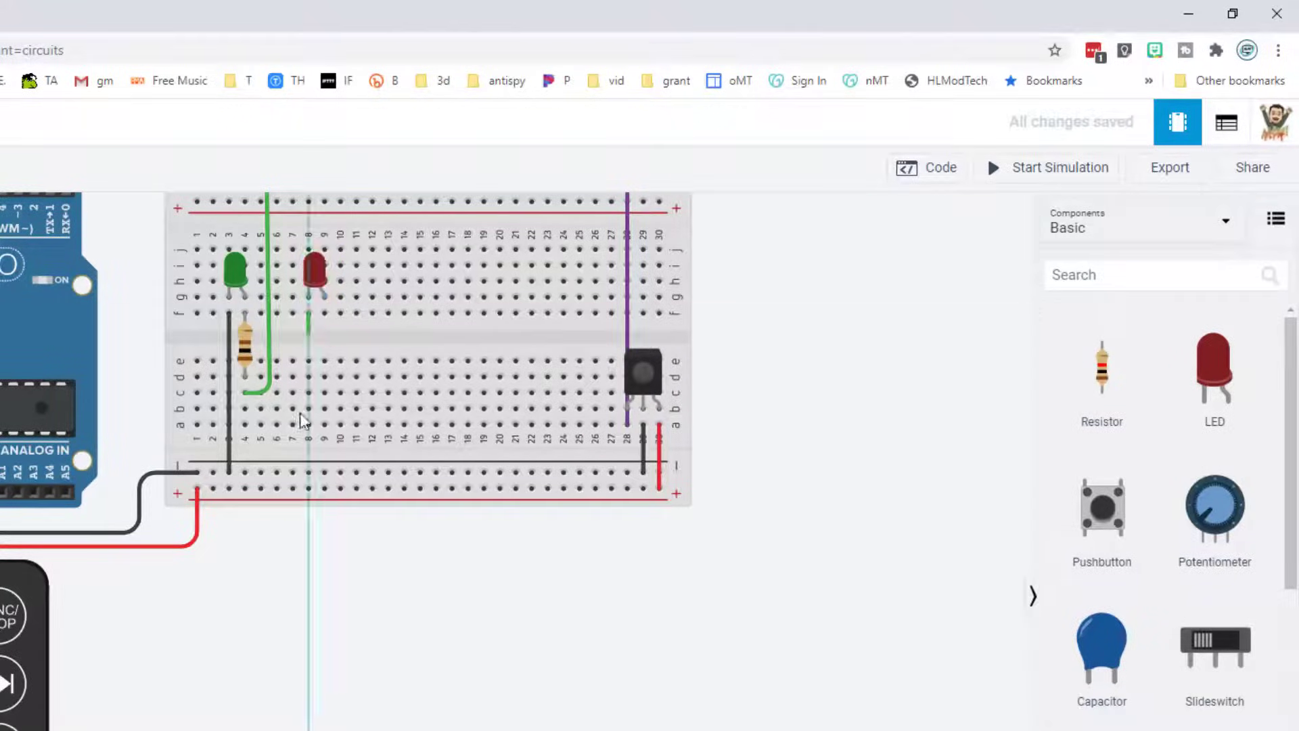
{"action": "left_click", "coordinate": [308, 472]}
{"action": "left_click", "coordinate": [907, 263]}
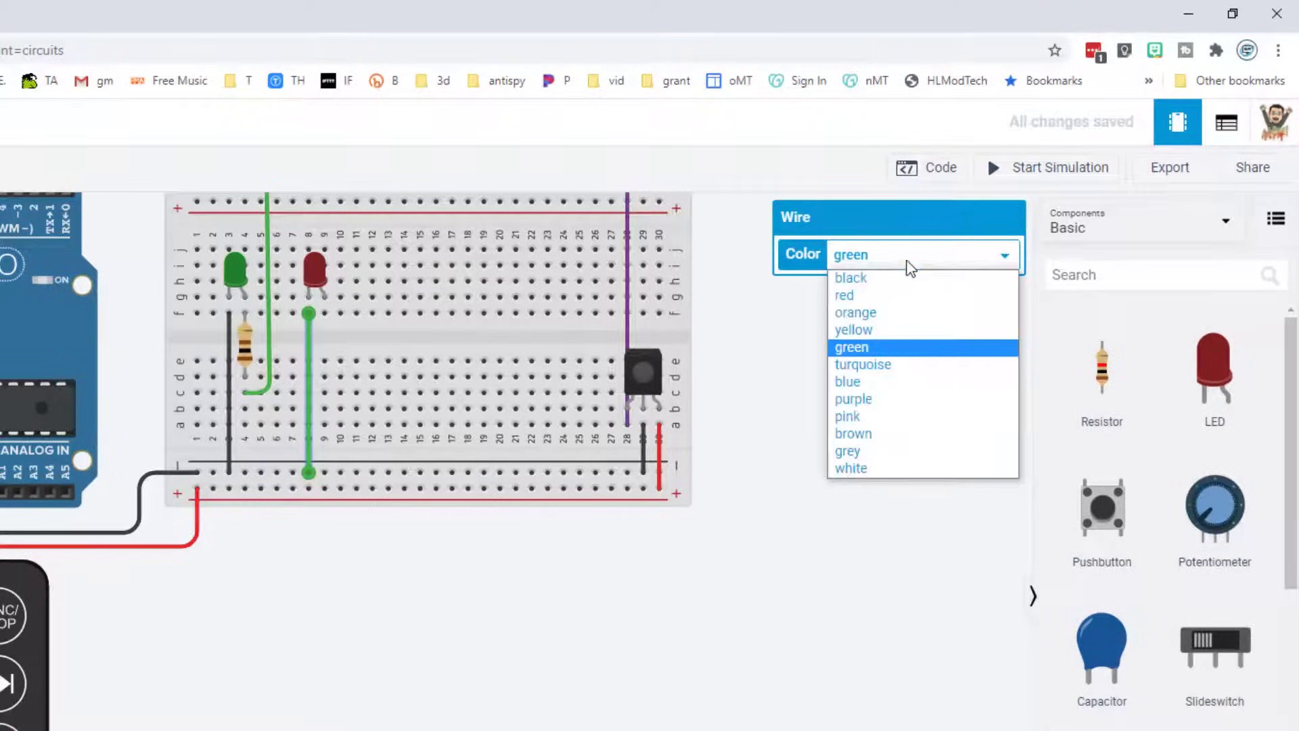
{"action": "left_click", "coordinate": [896, 282]}
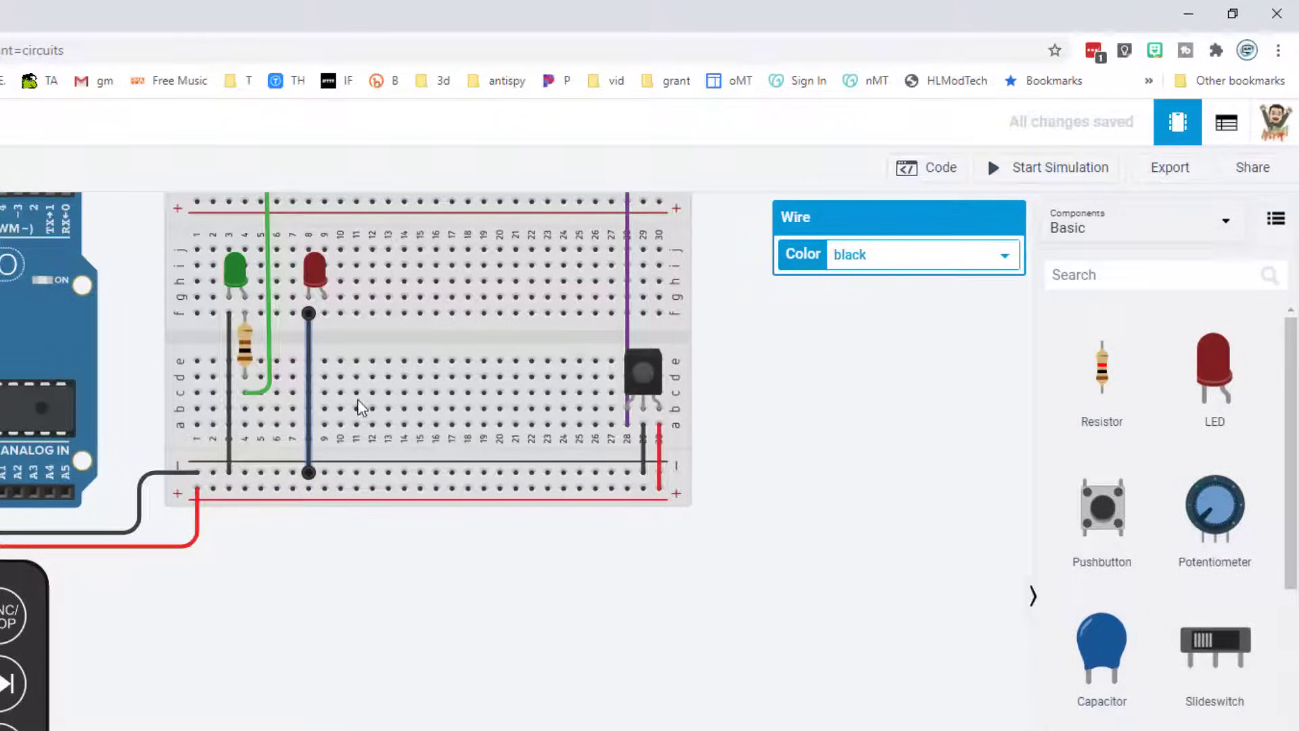
Add a resistor in column 9 below the red LED and set it to 100 Ω.
{"action": "left_click_drag", "start_coordinate": [1104, 375], "coordinate": [325, 346]}
{"action": "left_click", "coordinate": [910, 291]}
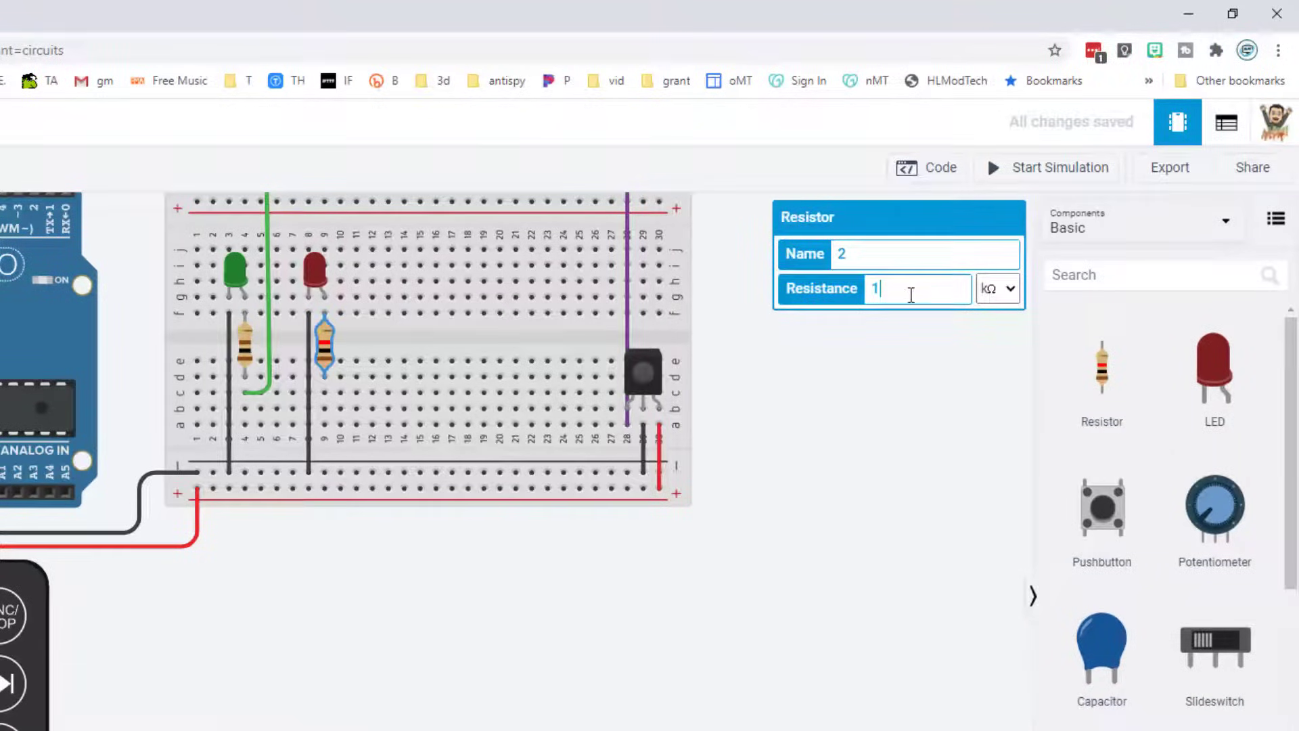
{"action": "type", "text": "00"}
{"action": "left_click", "coordinate": [1011, 289]}
{"action": "left_click", "coordinate": [989, 383]}
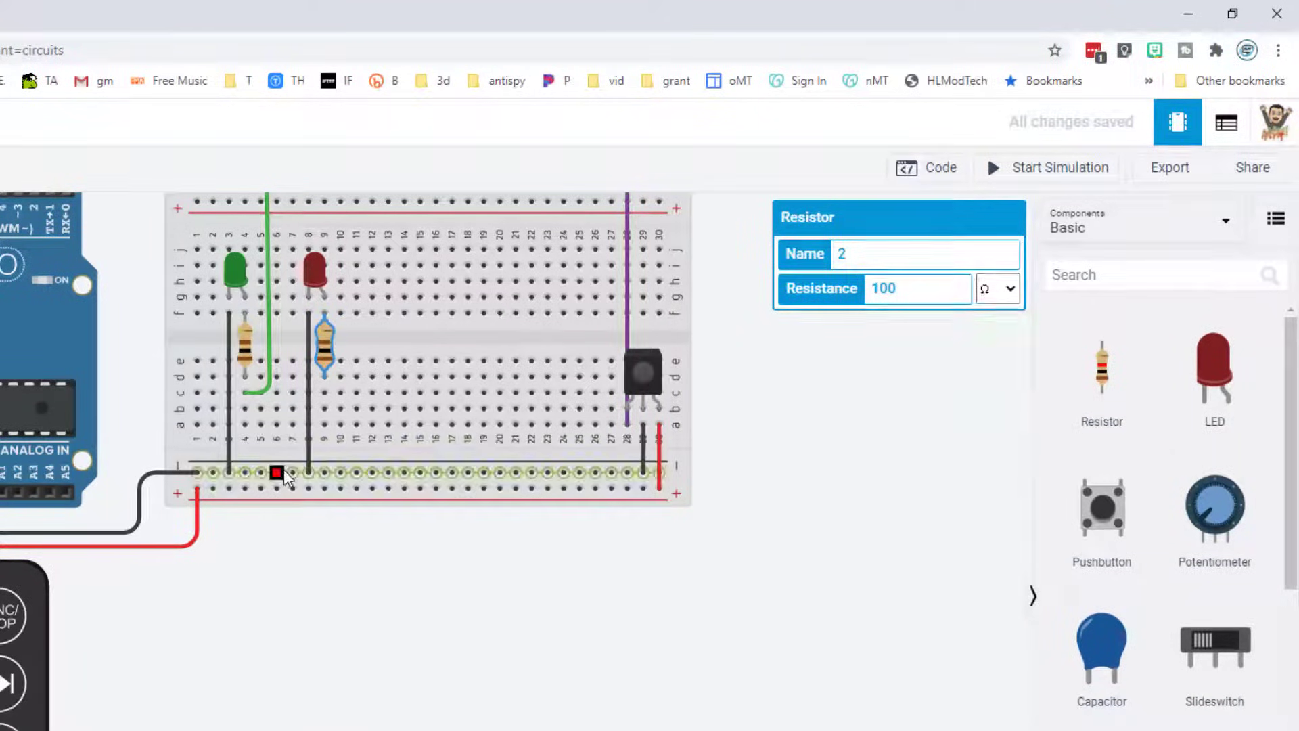
{"action": "scroll", "coordinate": [294, 464], "scroll_direction": "down", "scroll_amount": 1}
{"action": "scroll", "coordinate": [294, 464], "scroll_direction": "down", "scroll_amount": 2}
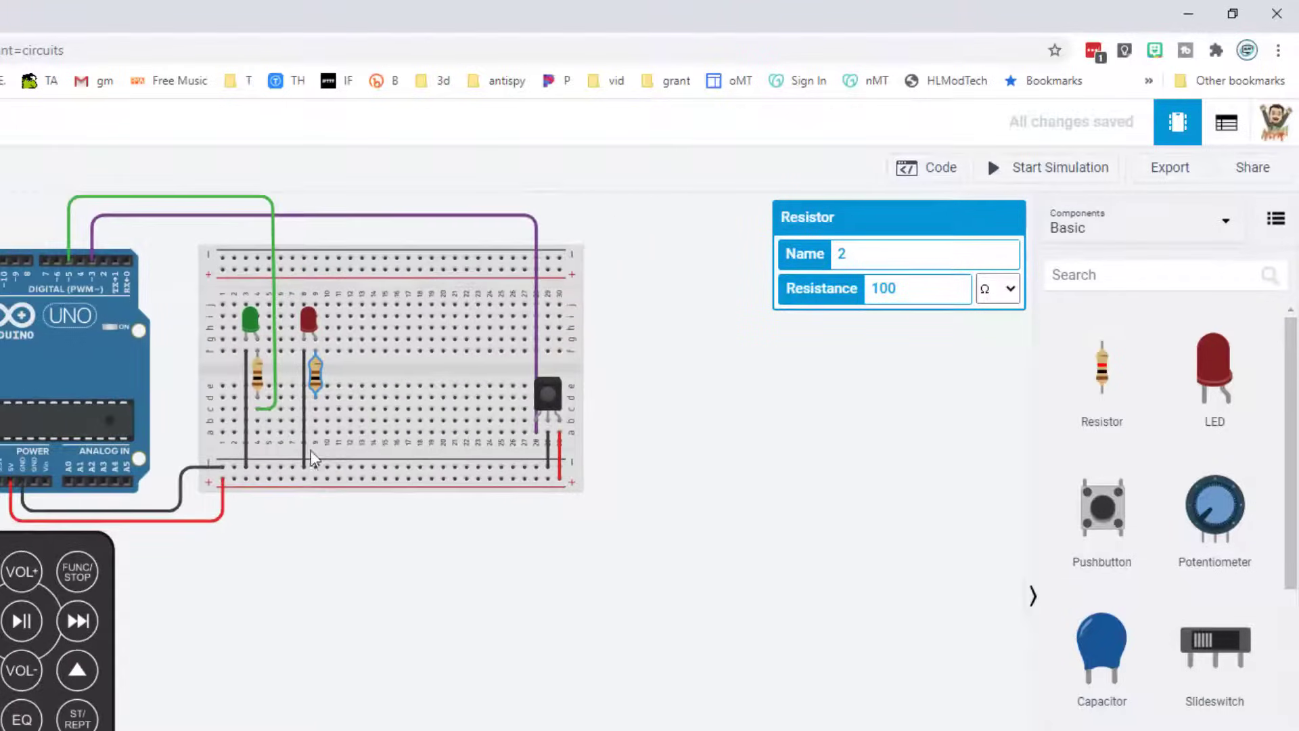
Run a red wire from Arduino pin 6 over the board to the red LED's resistor.
{"action": "left_click", "coordinate": [54, 263]}
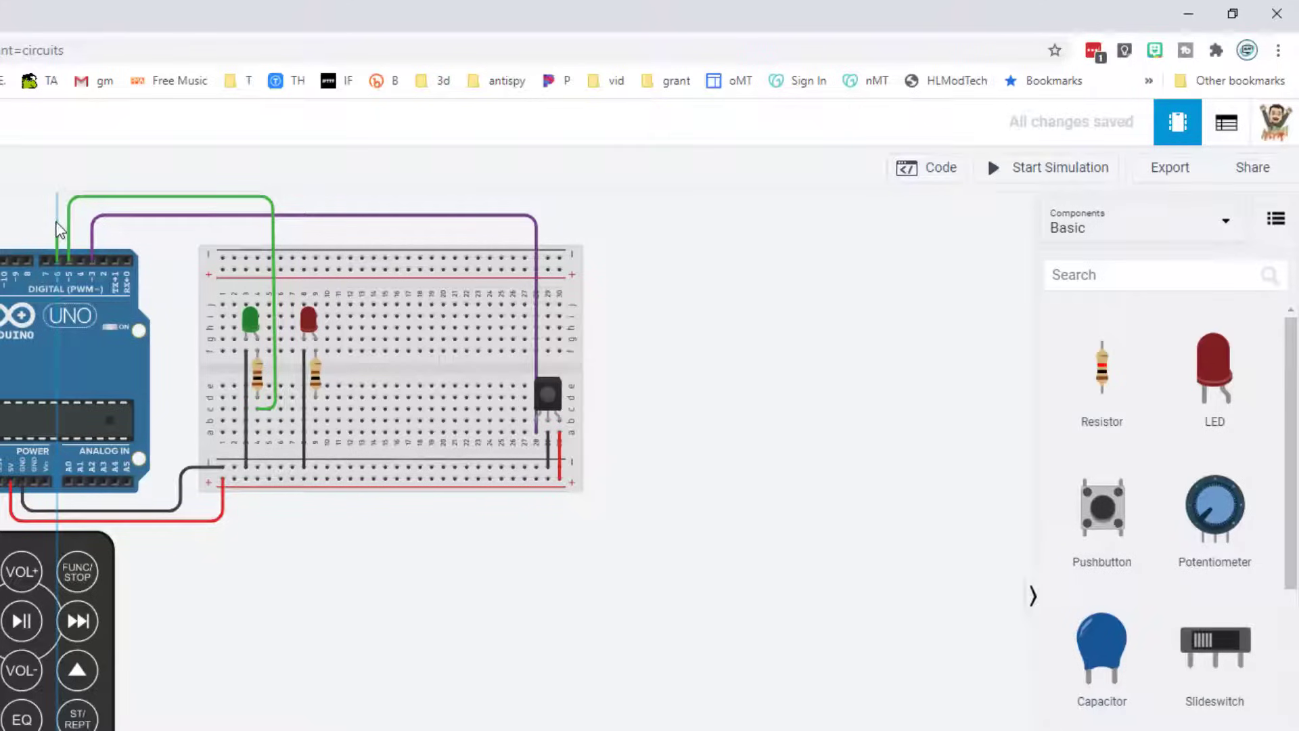
{"action": "left_click", "coordinate": [58, 218]}
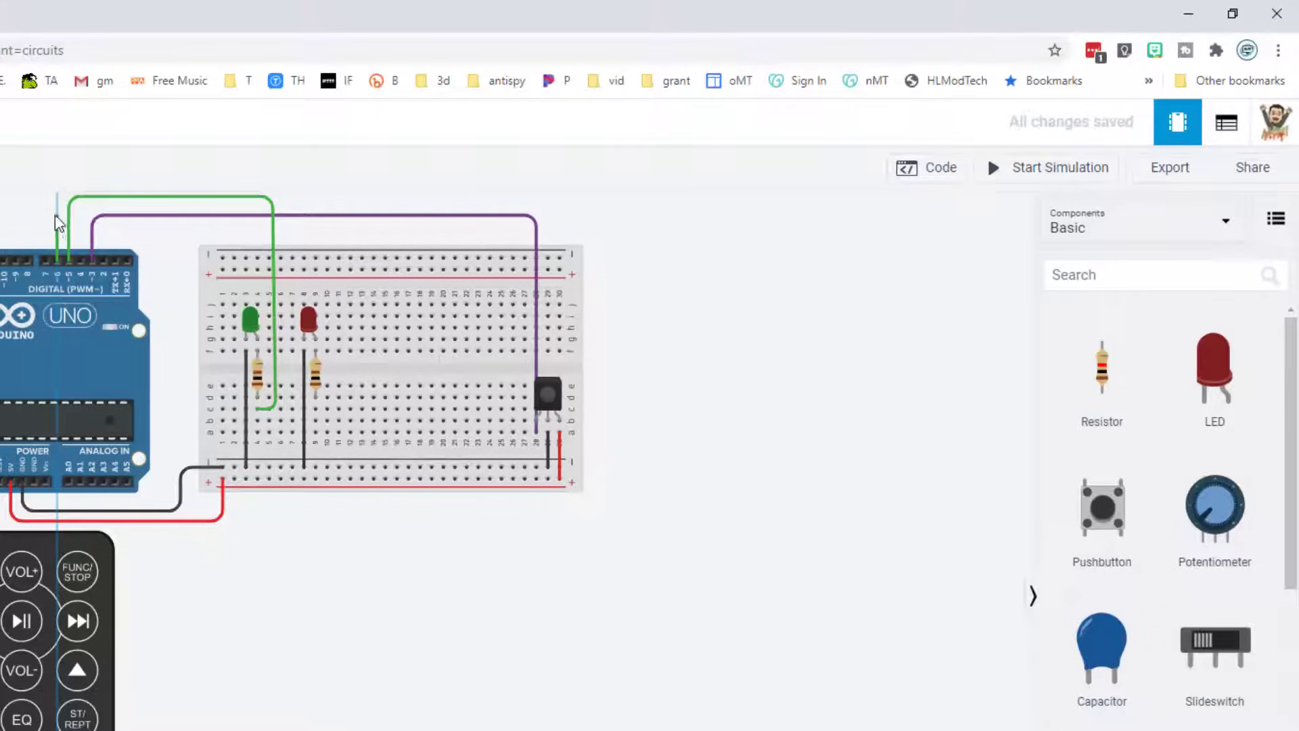
{"action": "left_click", "coordinate": [322, 215]}
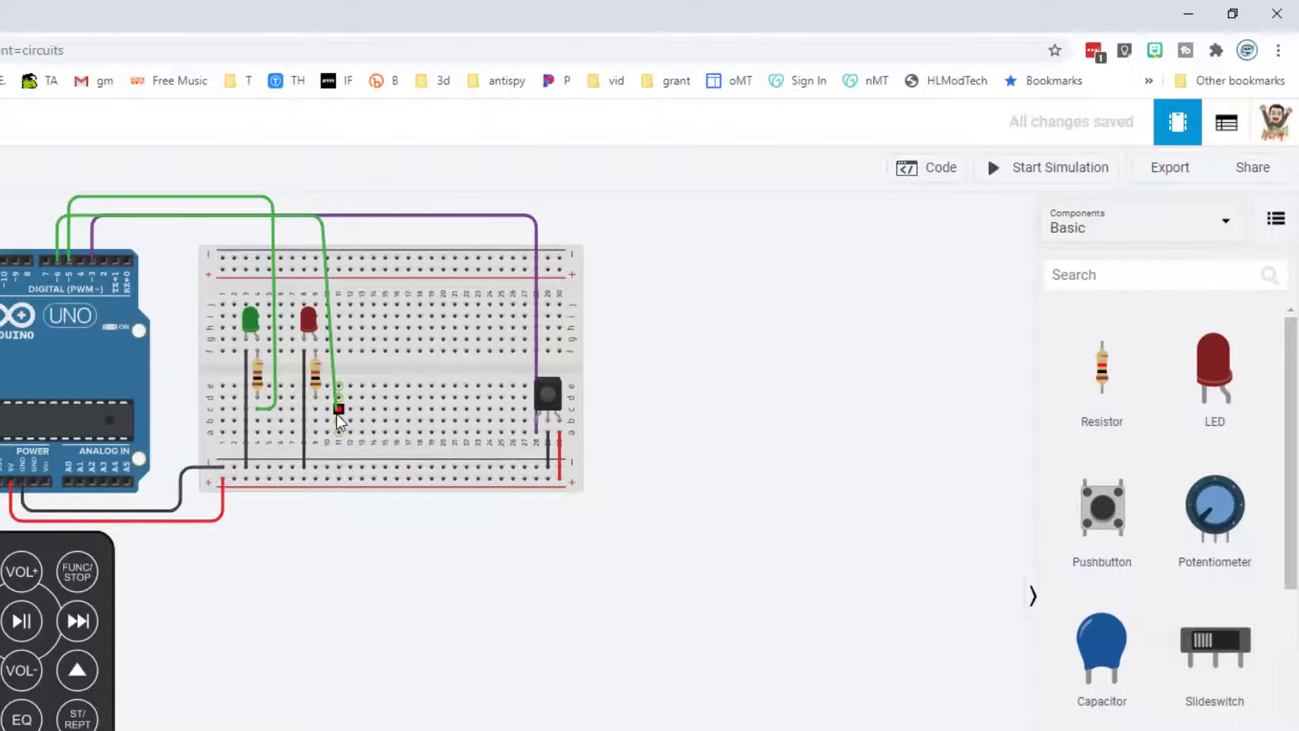
{"action": "left_click", "coordinate": [316, 409]}
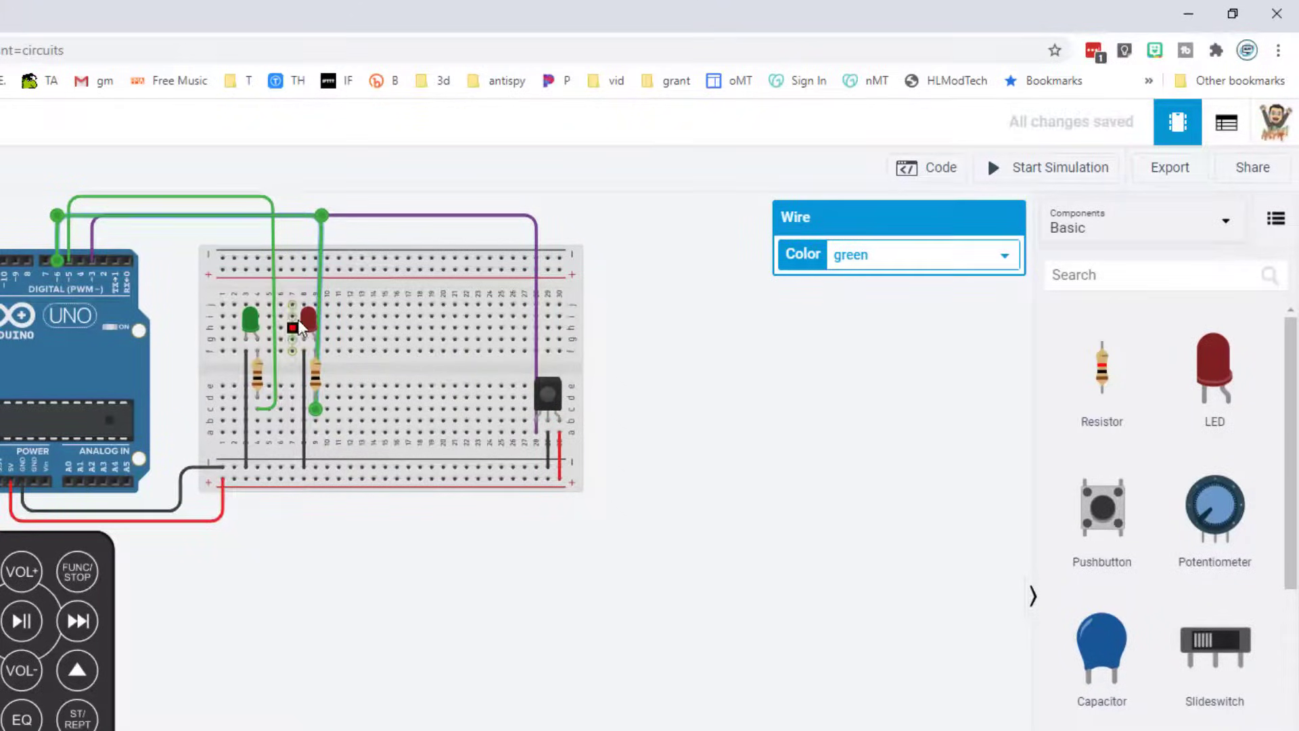
{"action": "left_click", "coordinate": [861, 255]}
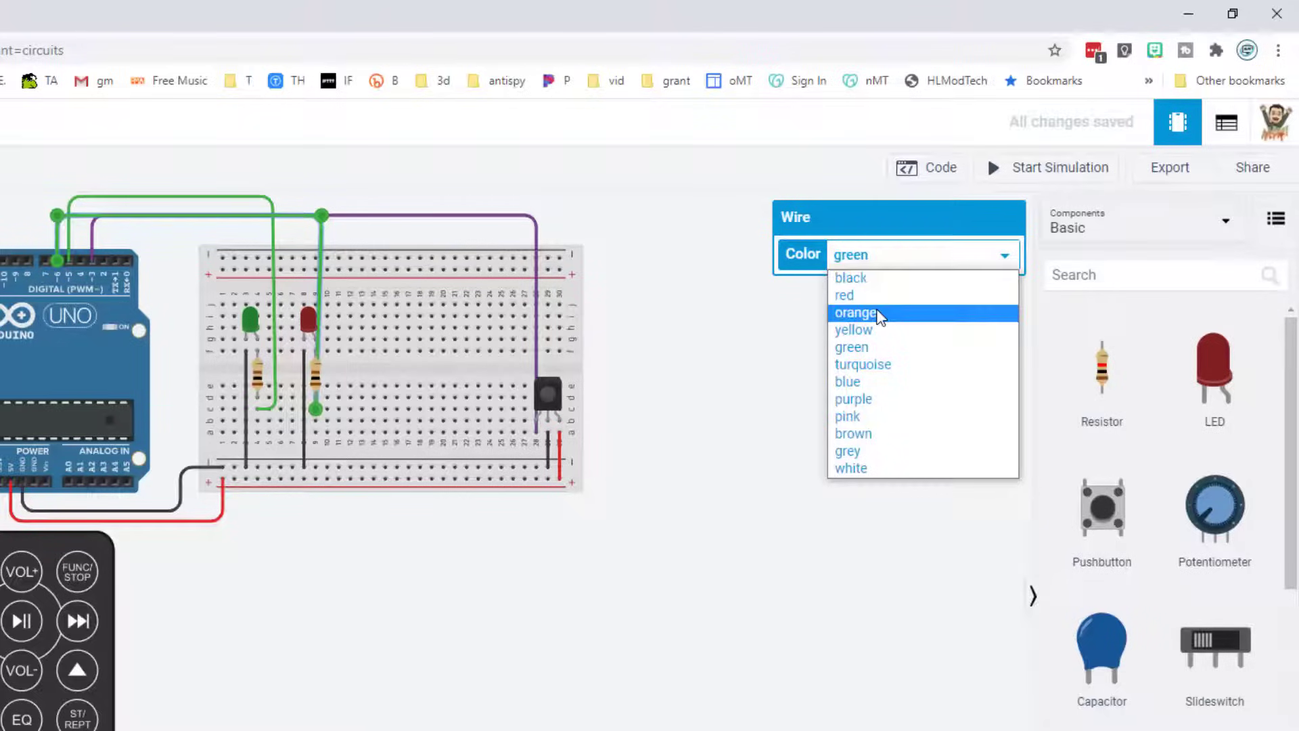
{"action": "left_click", "coordinate": [858, 295]}
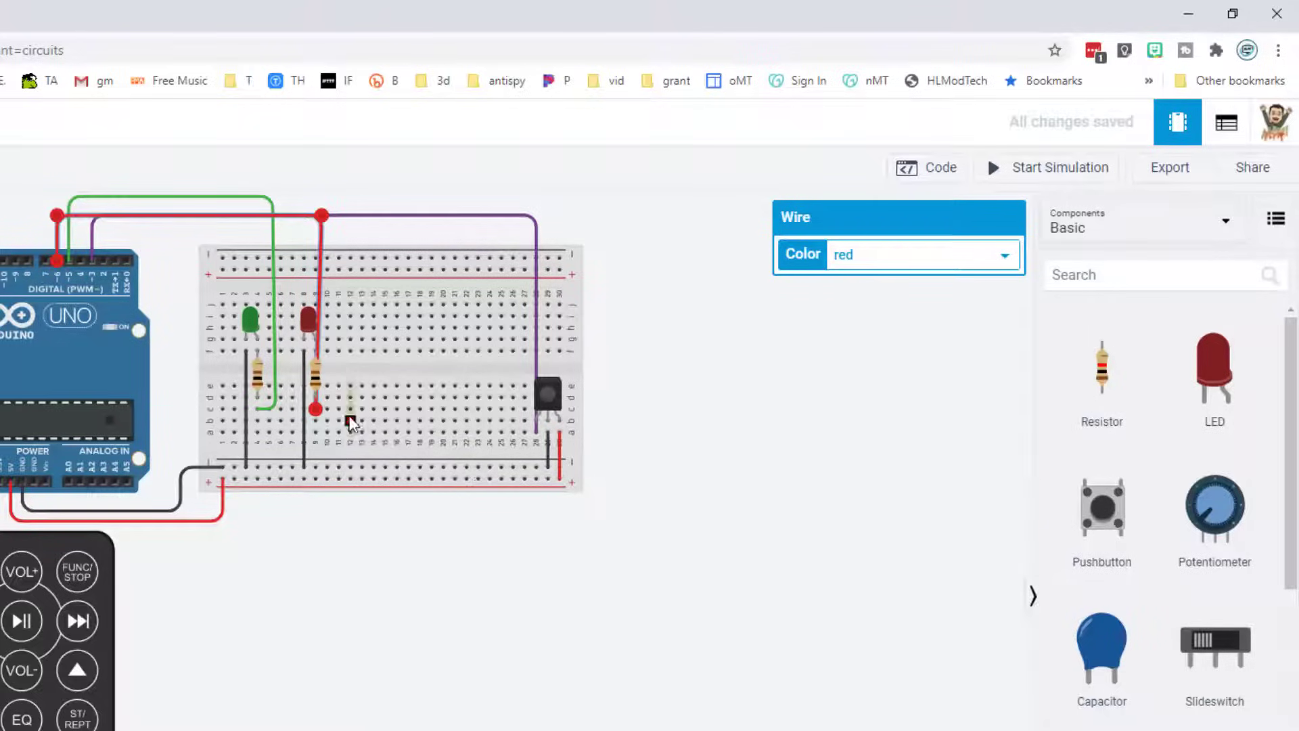
Tidy the red wire's bends, moving it to column 10 and straightening its runs.
{"action": "scroll", "coordinate": [351, 423], "scroll_direction": "up", "scroll_amount": 5}
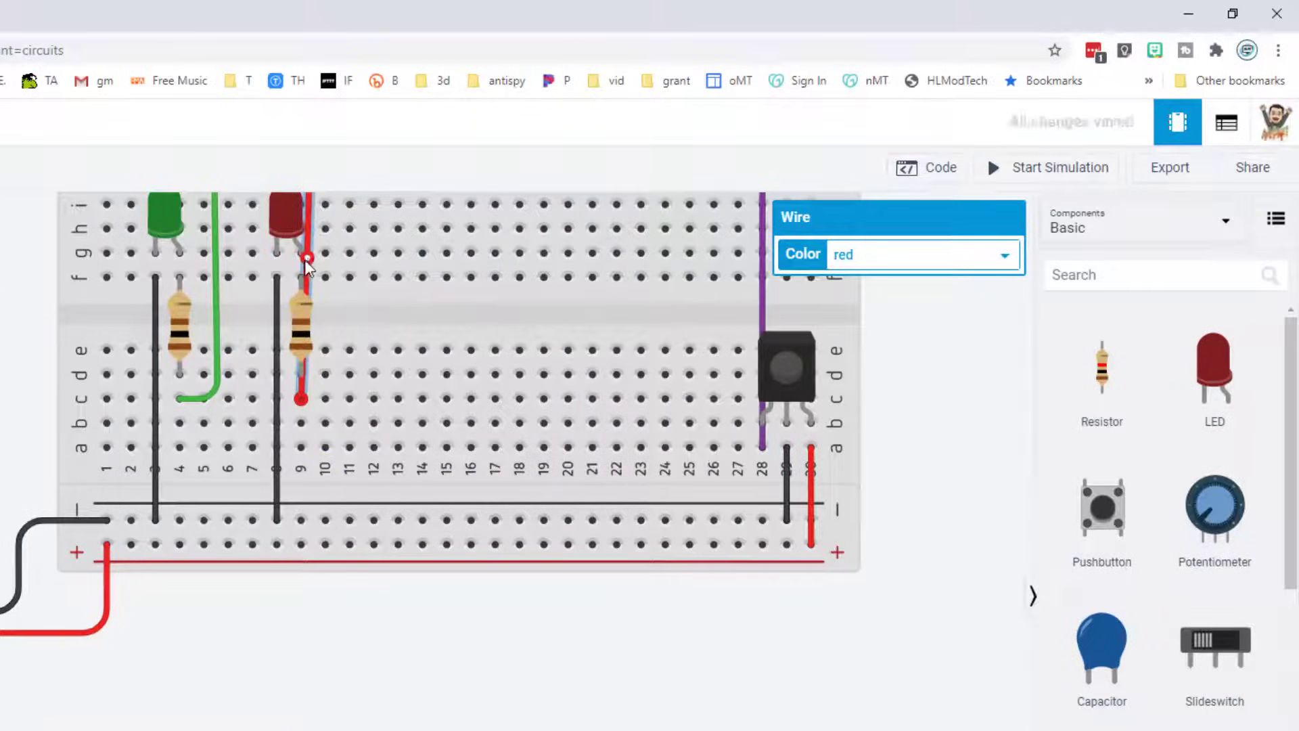
{"action": "left_click_drag", "start_coordinate": [305, 261], "coordinate": [342, 411]}
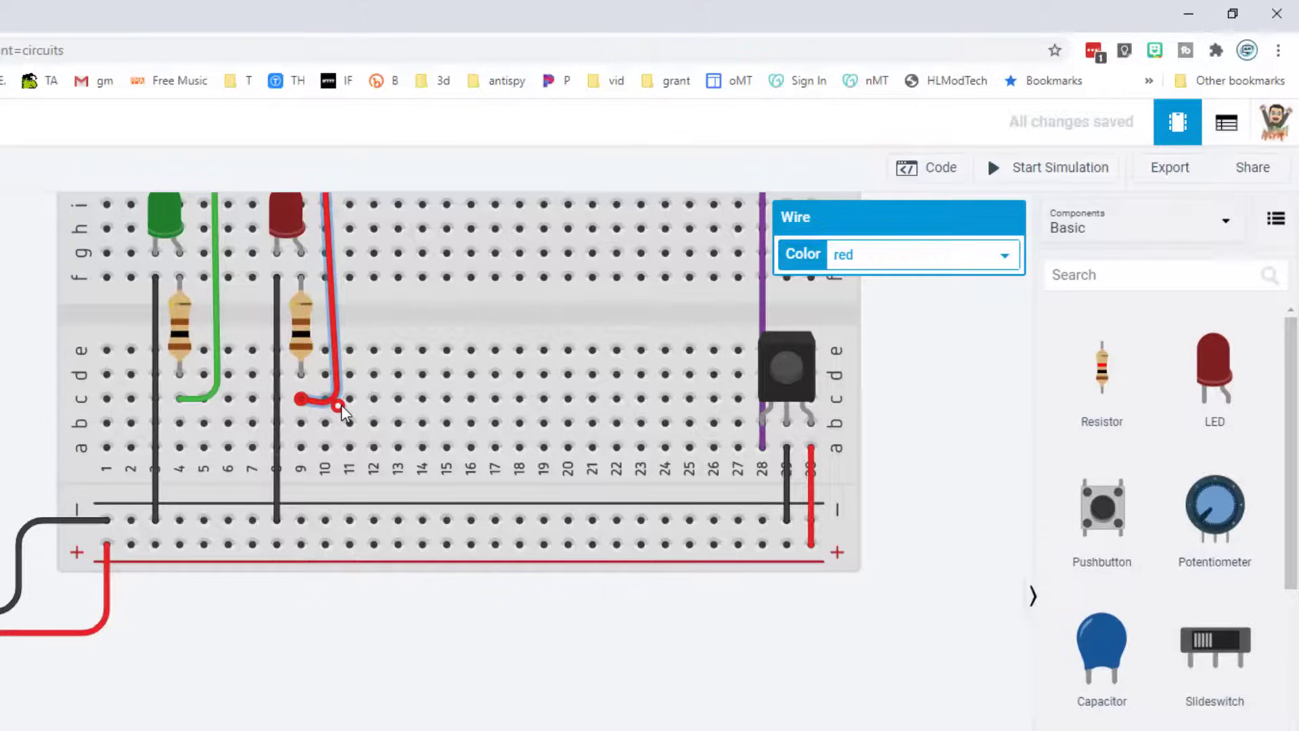
{"action": "scroll", "coordinate": [342, 409], "scroll_direction": "down", "scroll_amount": 5}
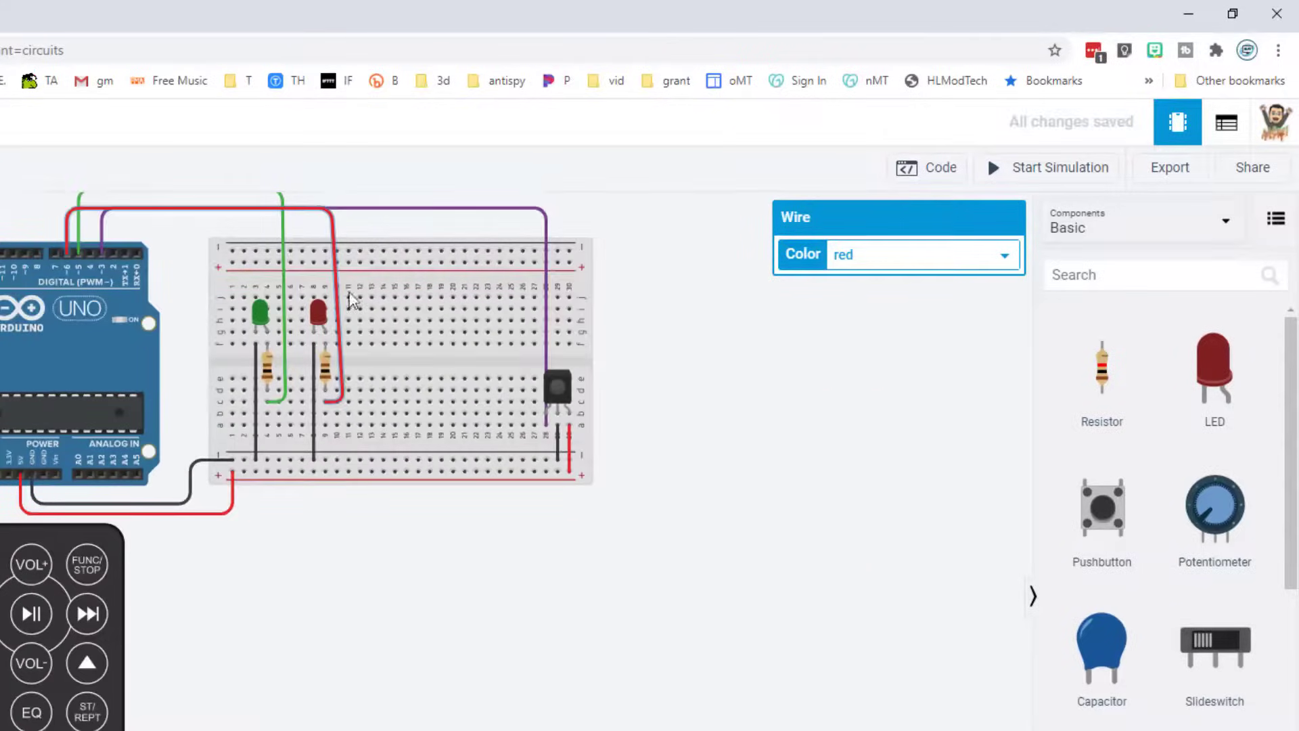
{"action": "left_click_drag", "start_coordinate": [329, 215], "coordinate": [343, 198]}
{"action": "left_click_drag", "start_coordinate": [66, 209], "coordinate": [66, 199]}
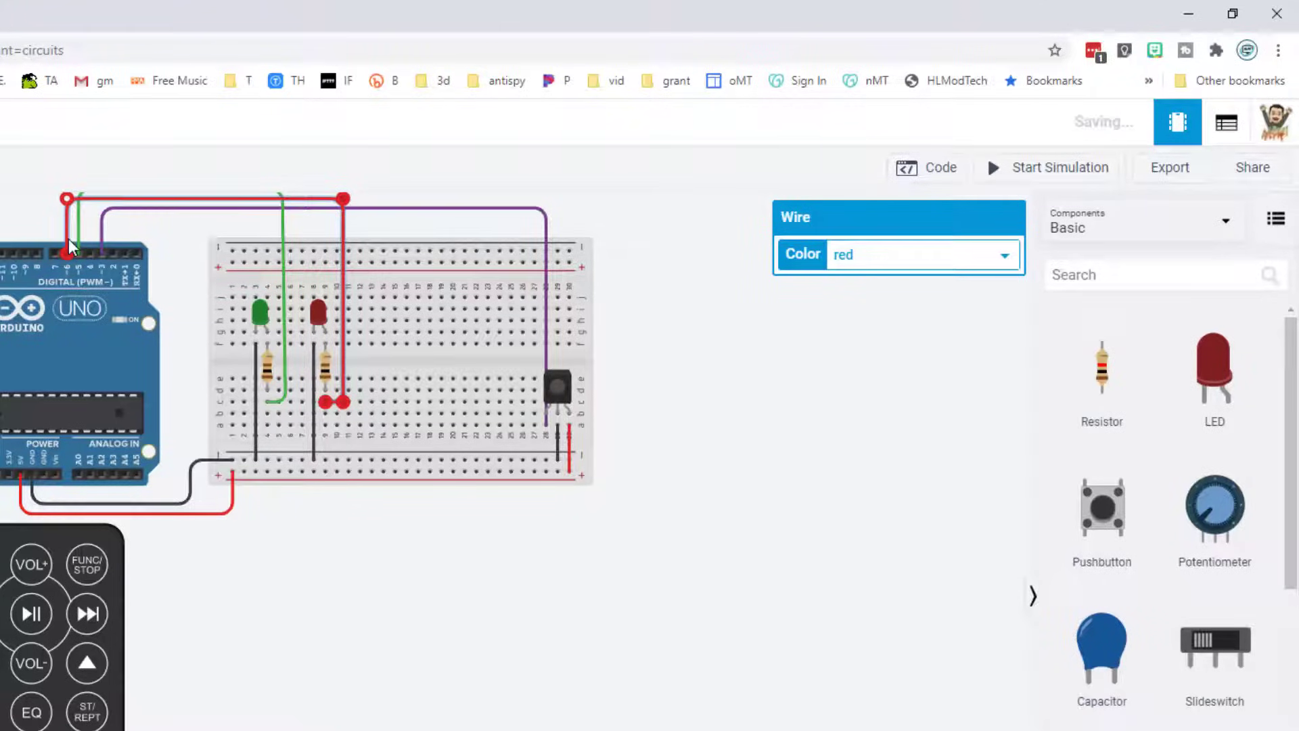
{"action": "scroll", "coordinate": [102, 278], "scroll_direction": "down", "scroll_amount": 1}
{"action": "left_click_drag", "start_coordinate": [662, 579], "coordinate": [627, 661]}
{"action": "scroll", "coordinate": [611, 571], "scroll_direction": "up", "scroll_amount": 3}
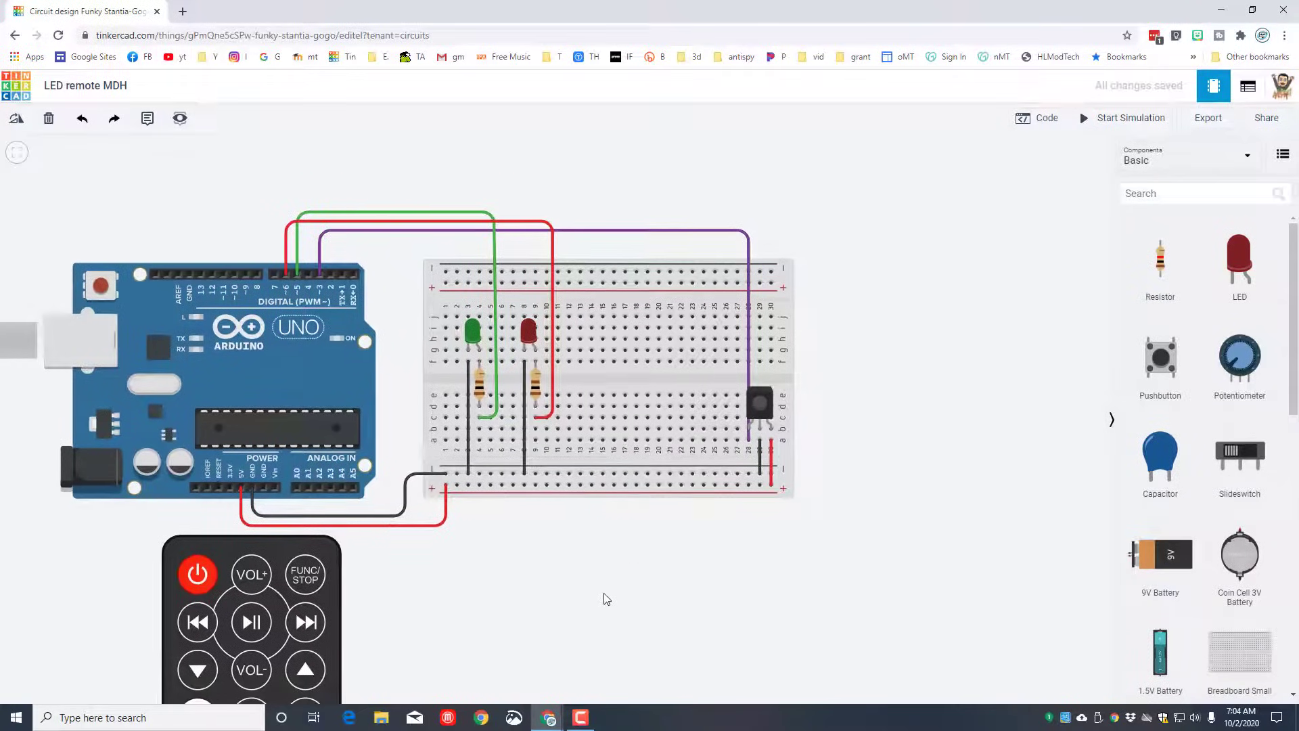
Run the simulation, press remote buttons 4 and 9, and read code 16619623 in the serial output.
{"action": "left_click_drag", "start_coordinate": [606, 600], "coordinate": [641, 440]}
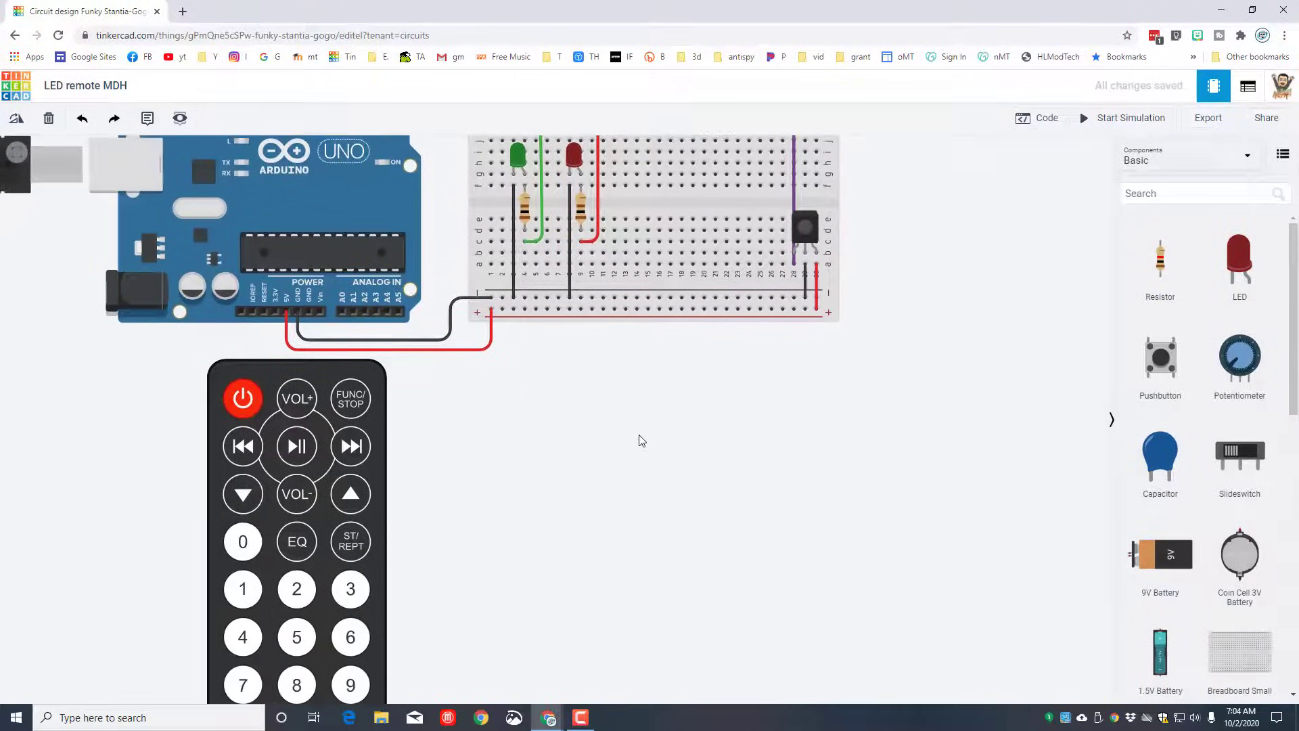
{"action": "left_click", "coordinate": [1126, 118]}
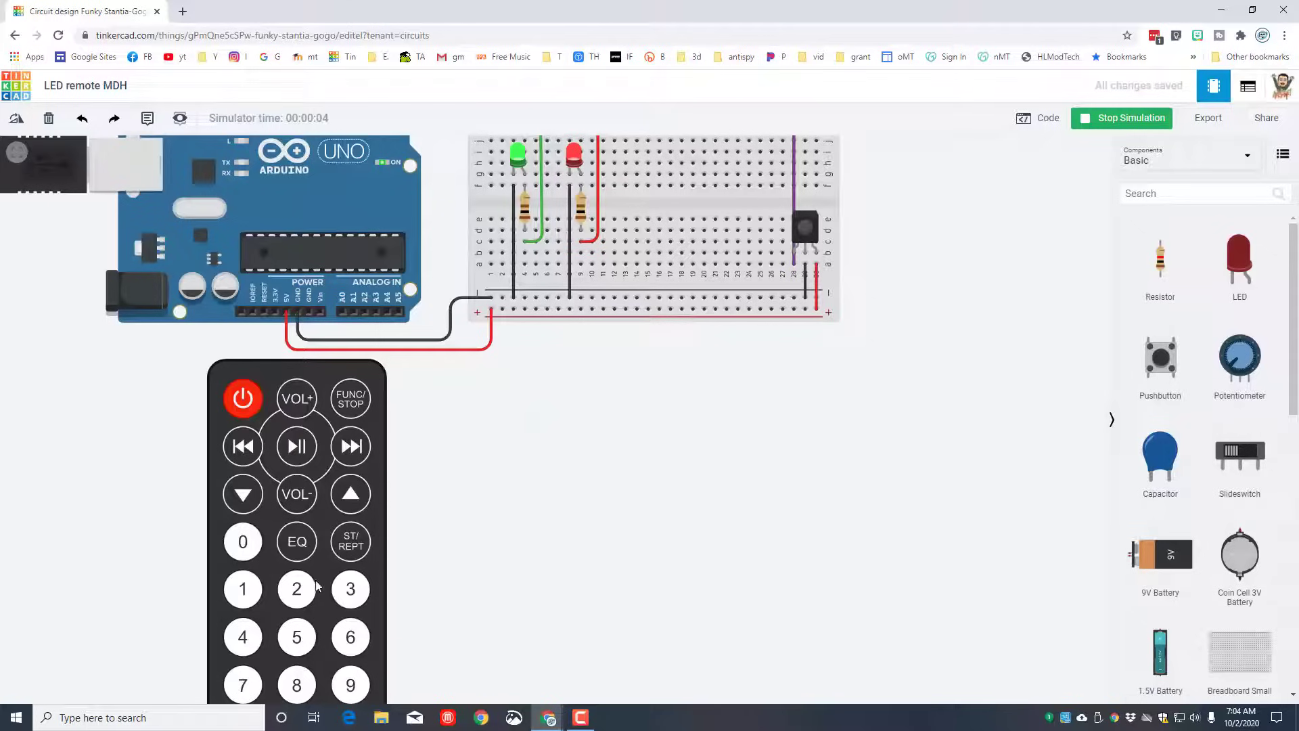
{"action": "left_click", "coordinate": [242, 639]}
{"action": "left_click", "coordinate": [1046, 118]}
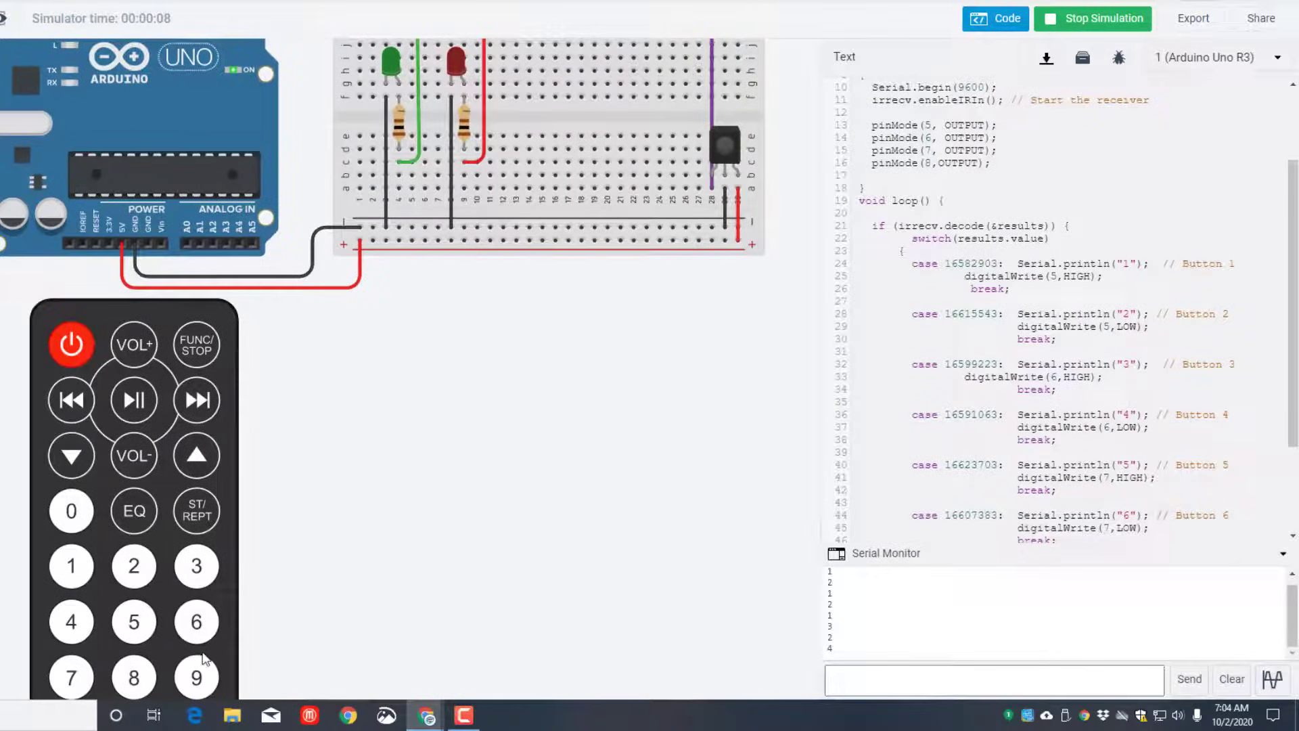
{"action": "left_click", "coordinate": [191, 678]}
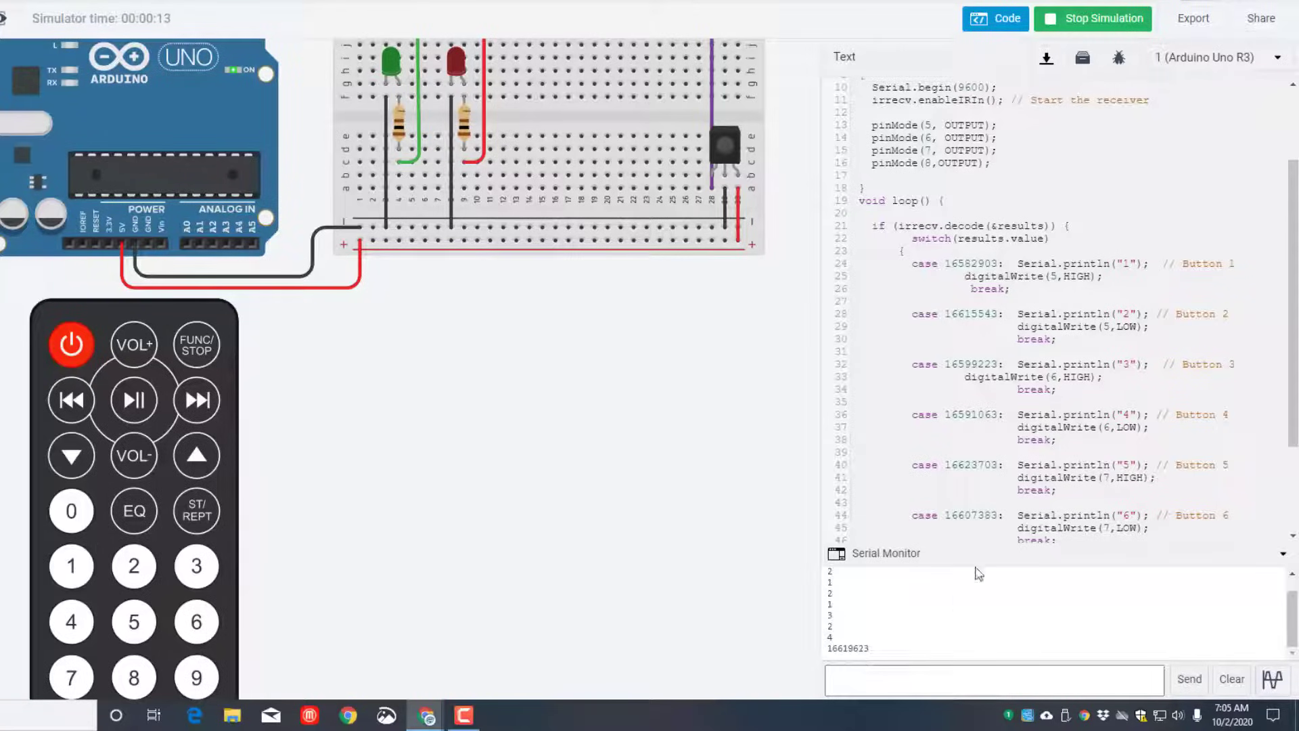
{"action": "scroll", "coordinate": [967, 504], "scroll_direction": "down", "scroll_amount": 3}
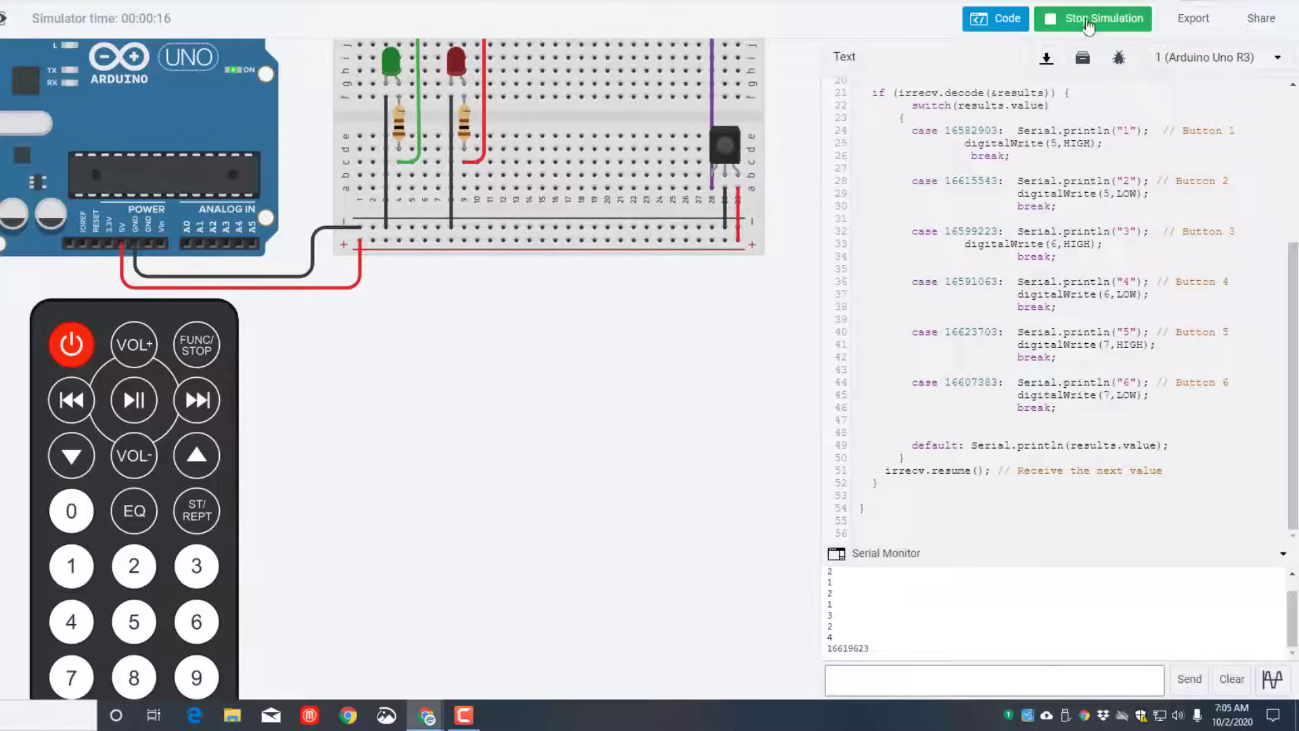
Stop the simulation and place a yellow LED with a resistor below it on the breadboard.
{"action": "left_click", "coordinate": [1086, 22]}
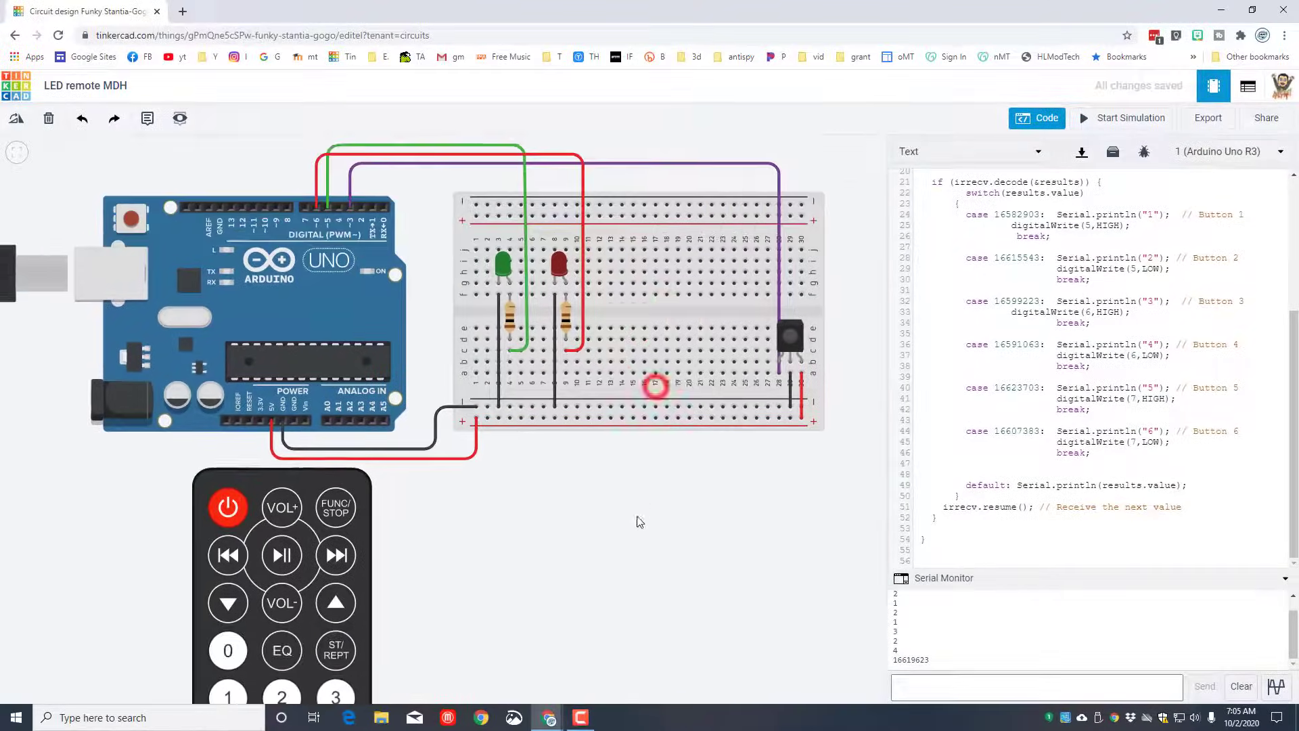
{"action": "left_click_drag", "start_coordinate": [639, 521], "coordinate": [676, 460]}
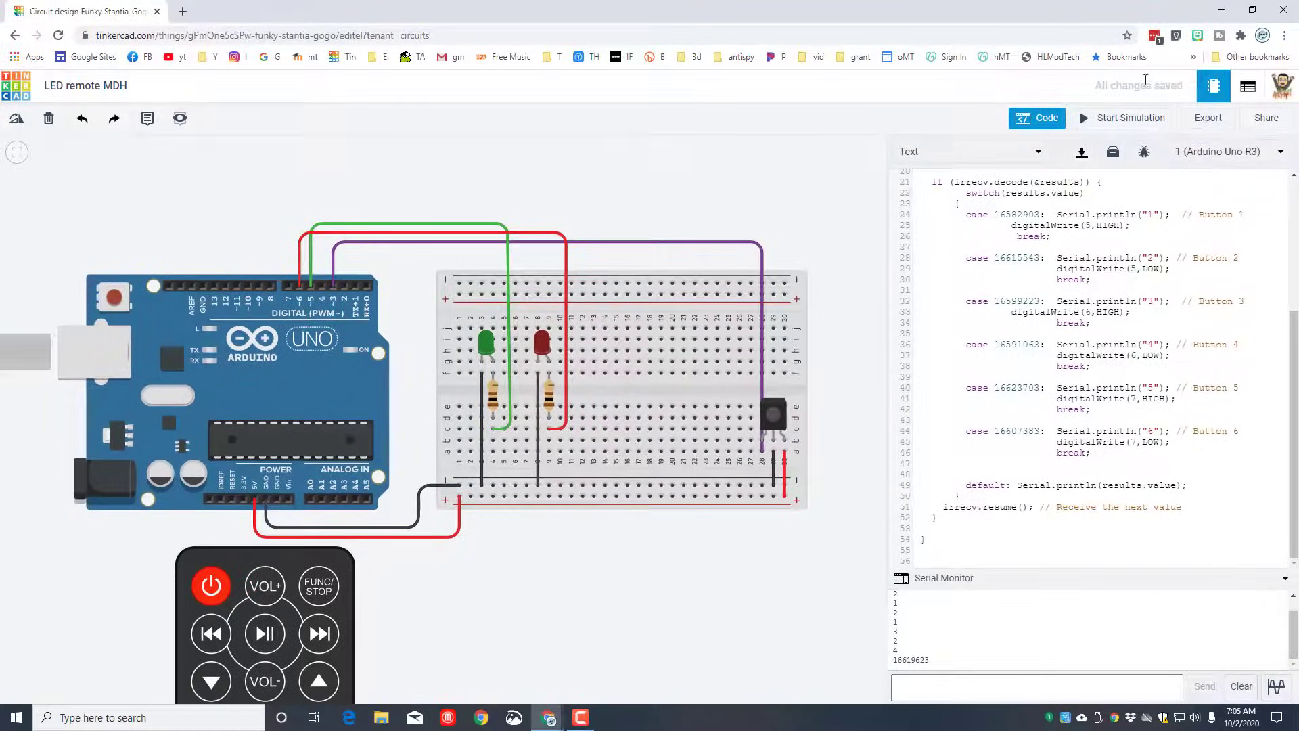
{"action": "left_click", "coordinate": [1040, 117]}
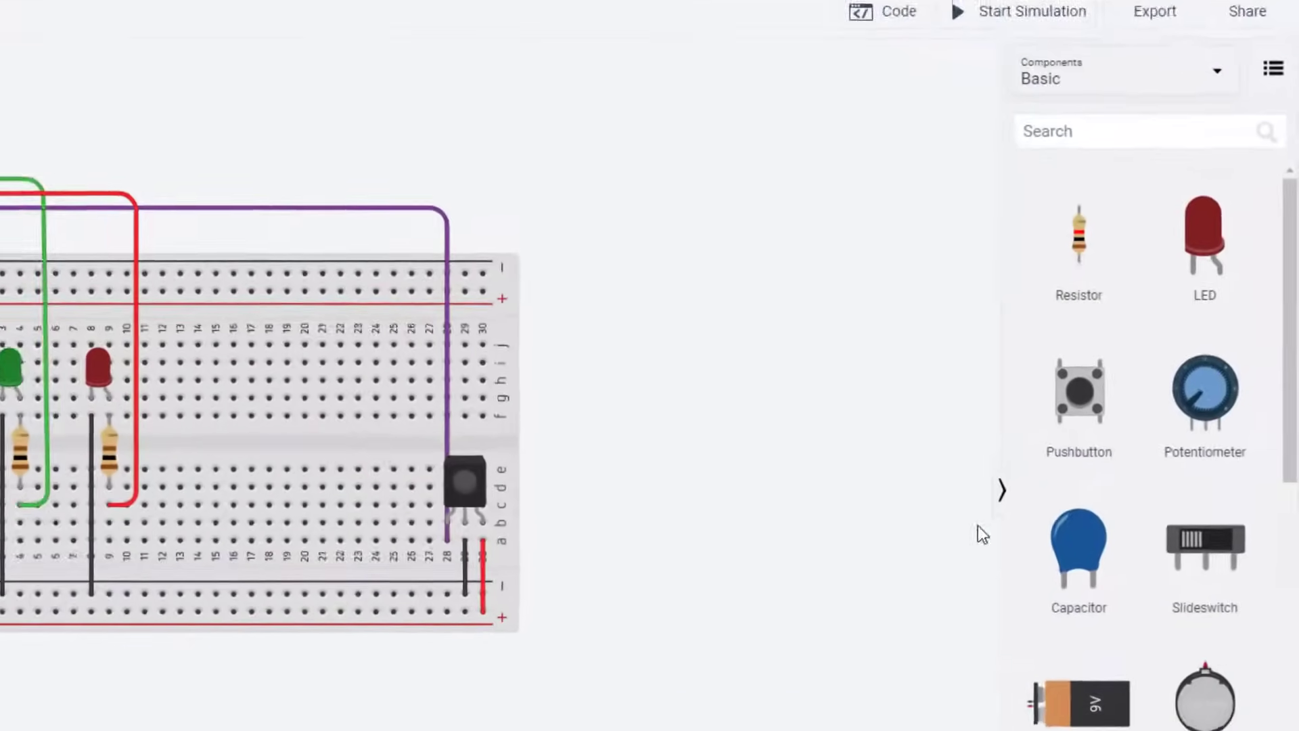
{"action": "left_click_drag", "start_coordinate": [1203, 233], "coordinate": [111, 403]}
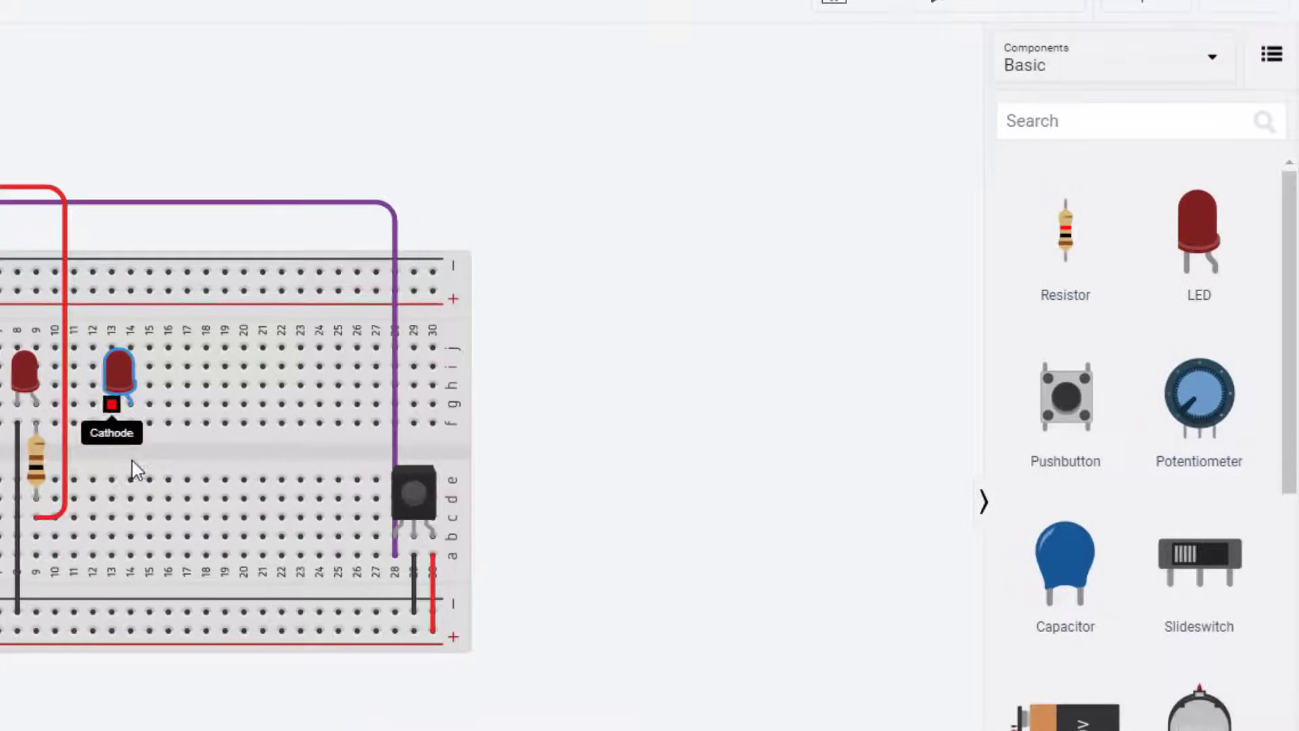
{"action": "left_click", "coordinate": [875, 146]}
{"action": "left_click", "coordinate": [858, 187]}
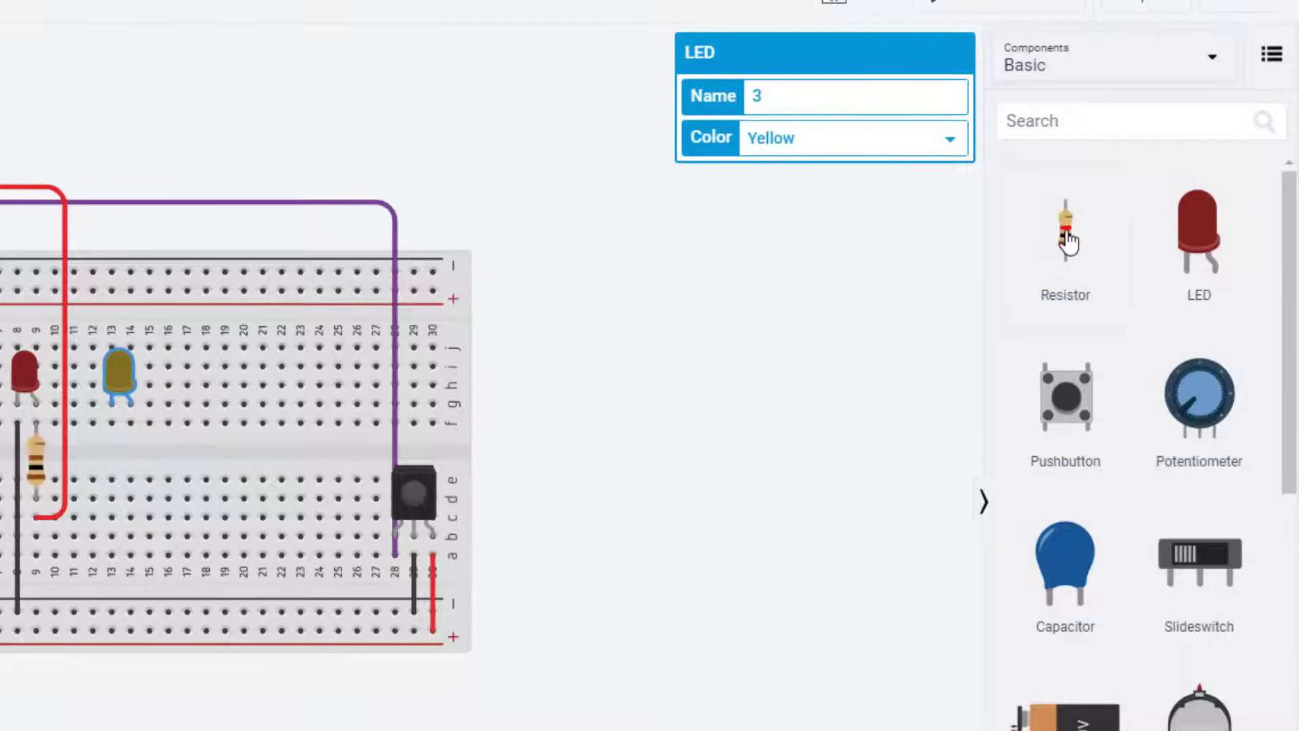
{"action": "left_click_drag", "start_coordinate": [1067, 246], "coordinate": [138, 467]}
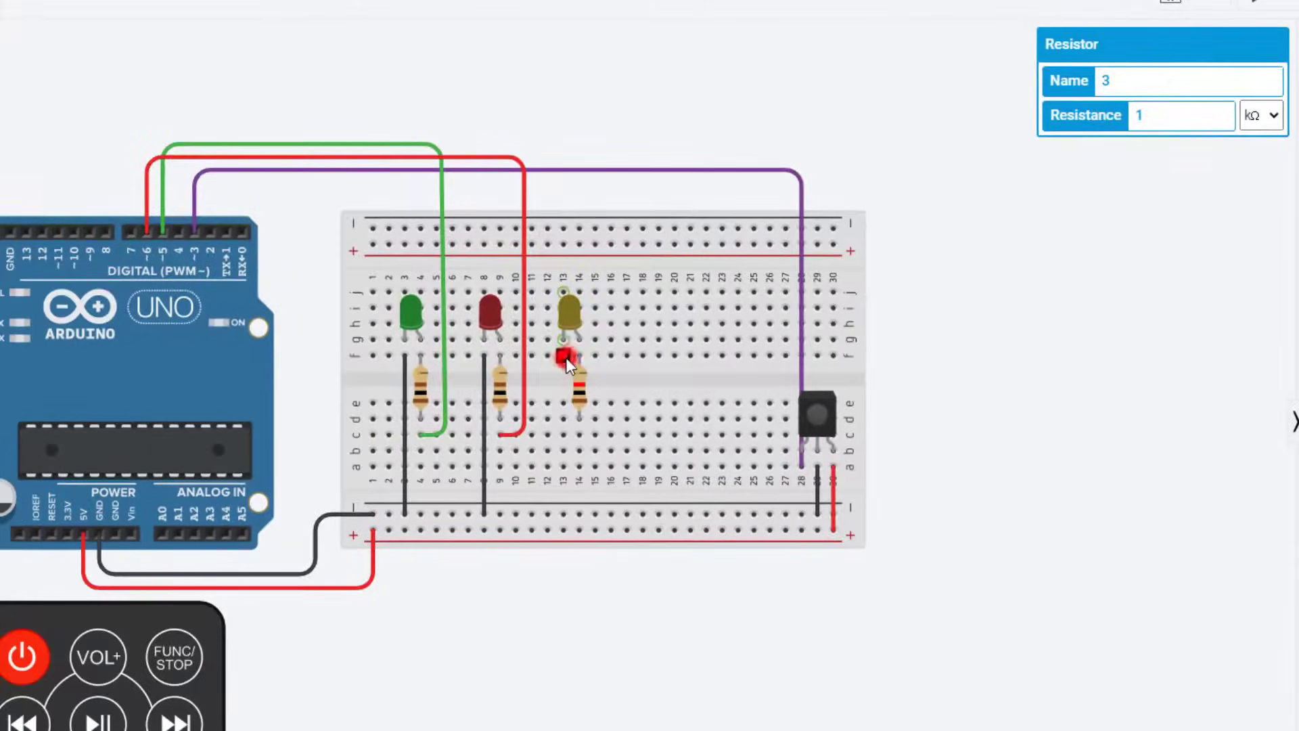
Connect the yellow LED's leg to the ground rail with a black wire.
{"action": "left_click", "coordinate": [566, 359]}
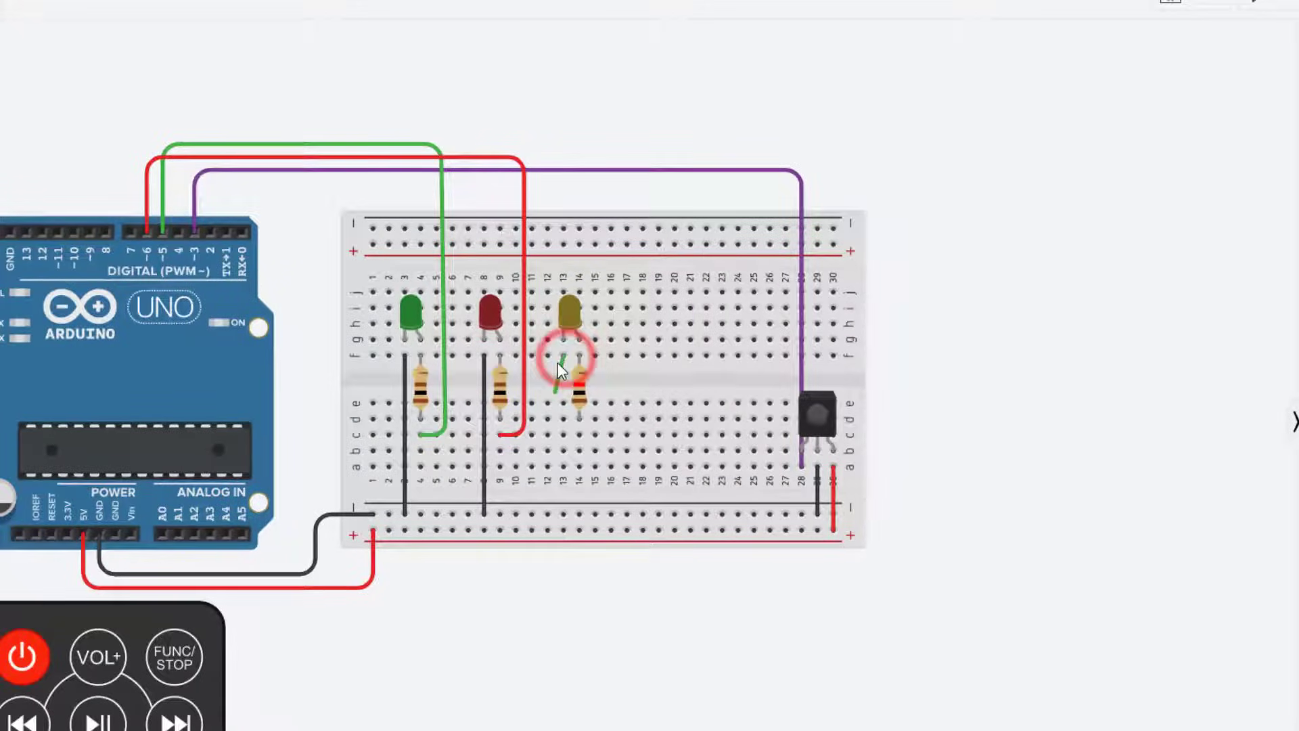
{"action": "left_click", "coordinate": [563, 514]}
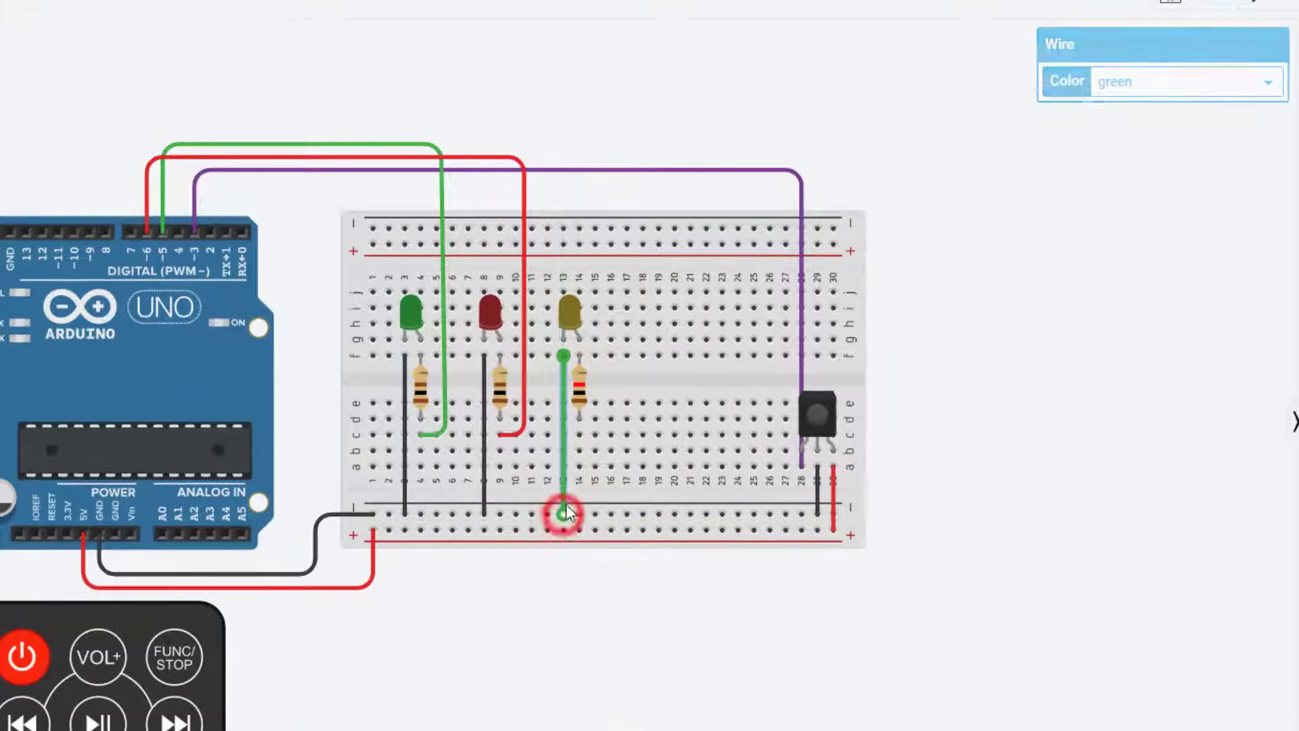
{"action": "left_click", "coordinate": [1183, 81]}
{"action": "left_click", "coordinate": [1159, 106]}
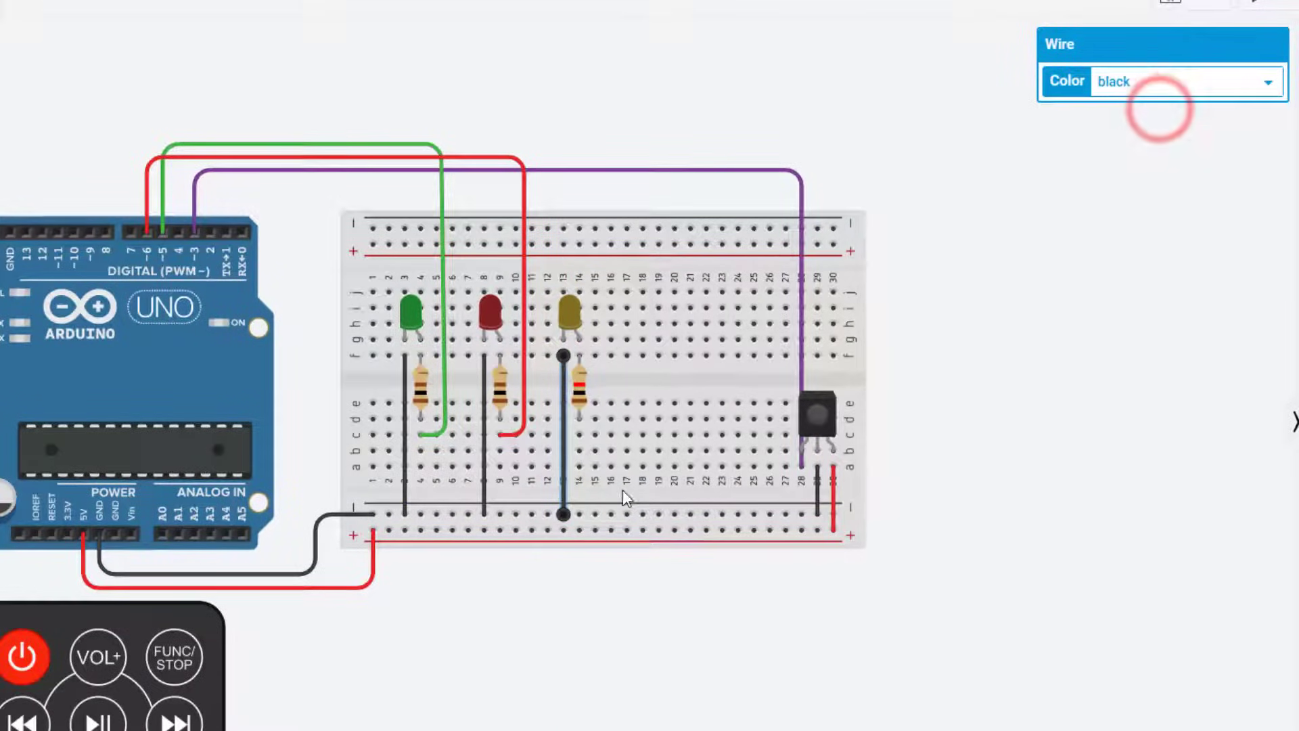
Route a yellow wire from Arduino pin 7 over the board to the yellow LED's resistor.
{"action": "left_click", "coordinate": [130, 234]}
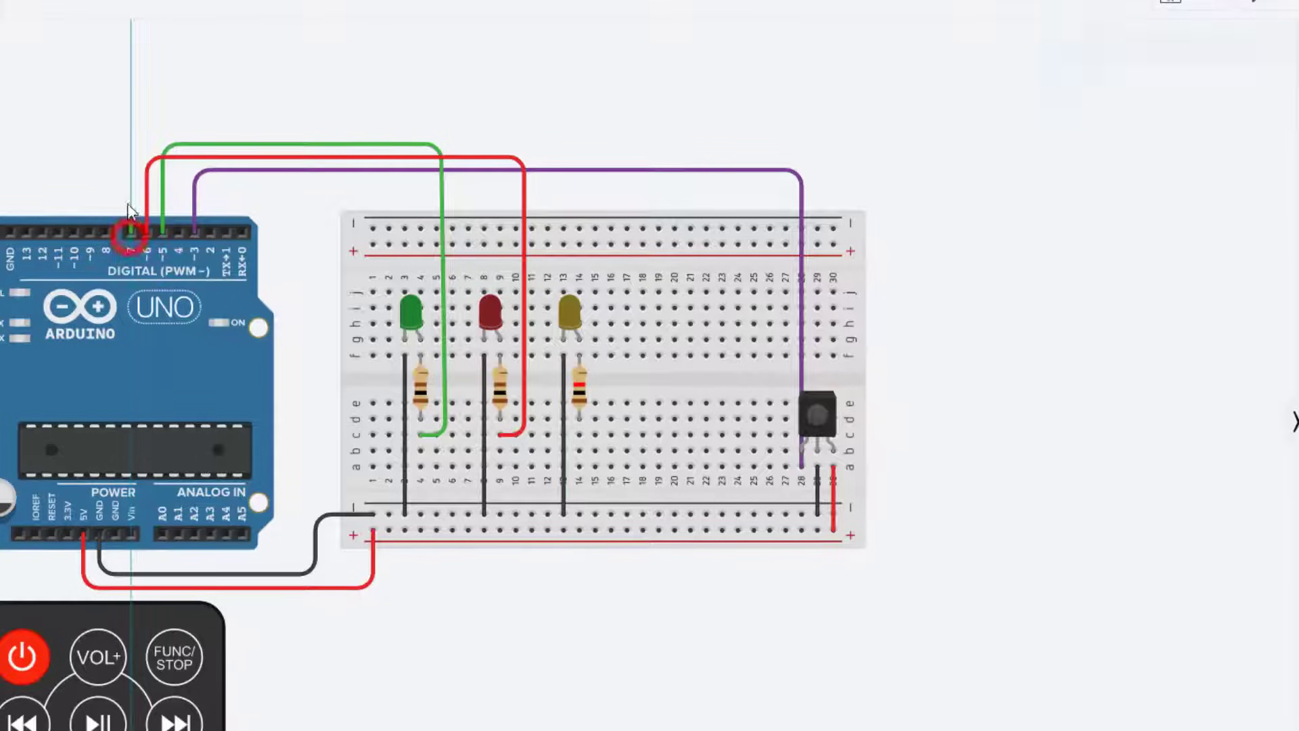
{"action": "left_click", "coordinate": [131, 116]}
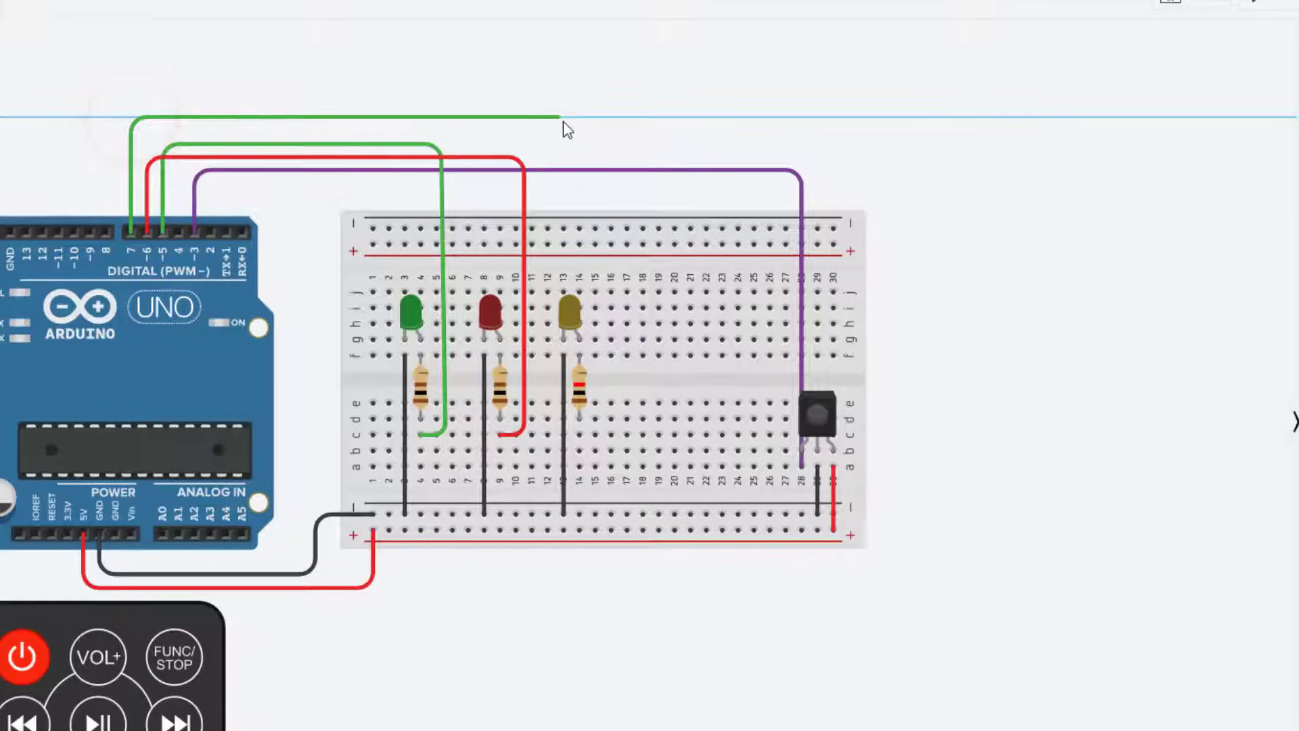
{"action": "left_click", "coordinate": [590, 116]}
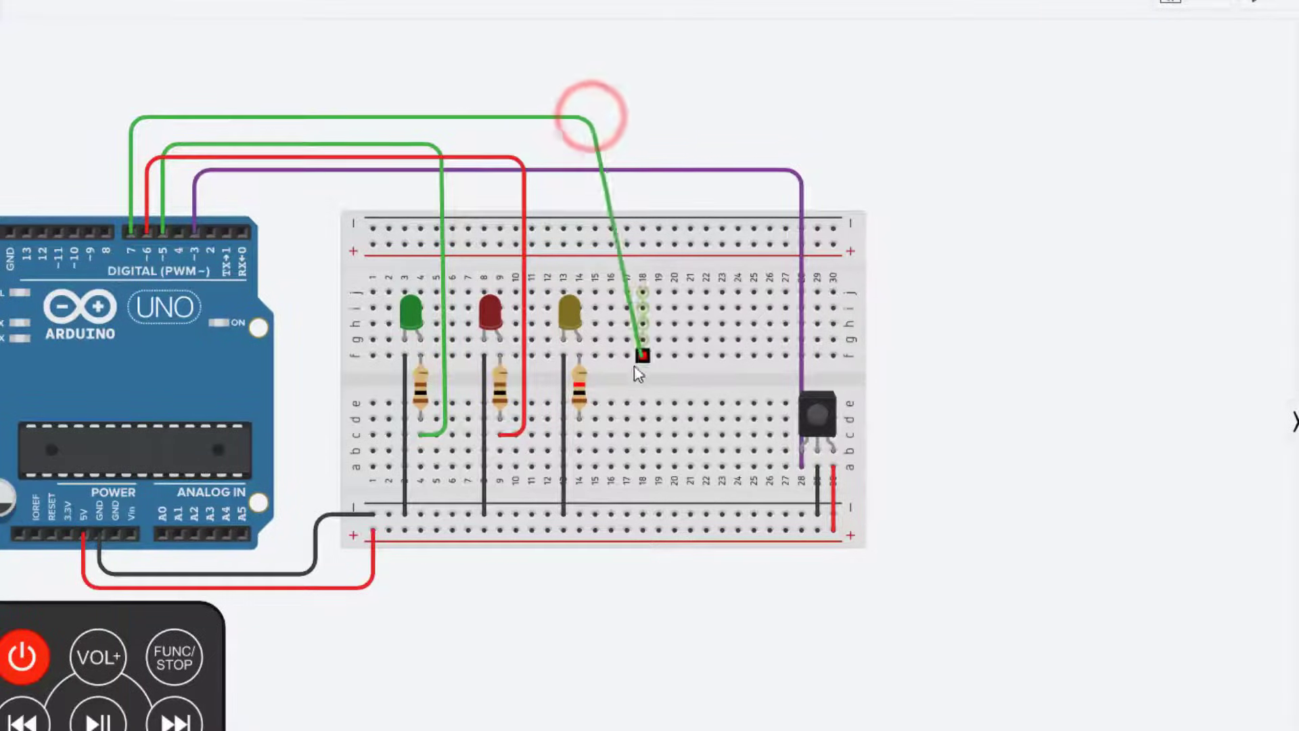
{"action": "left_click", "coordinate": [611, 379]}
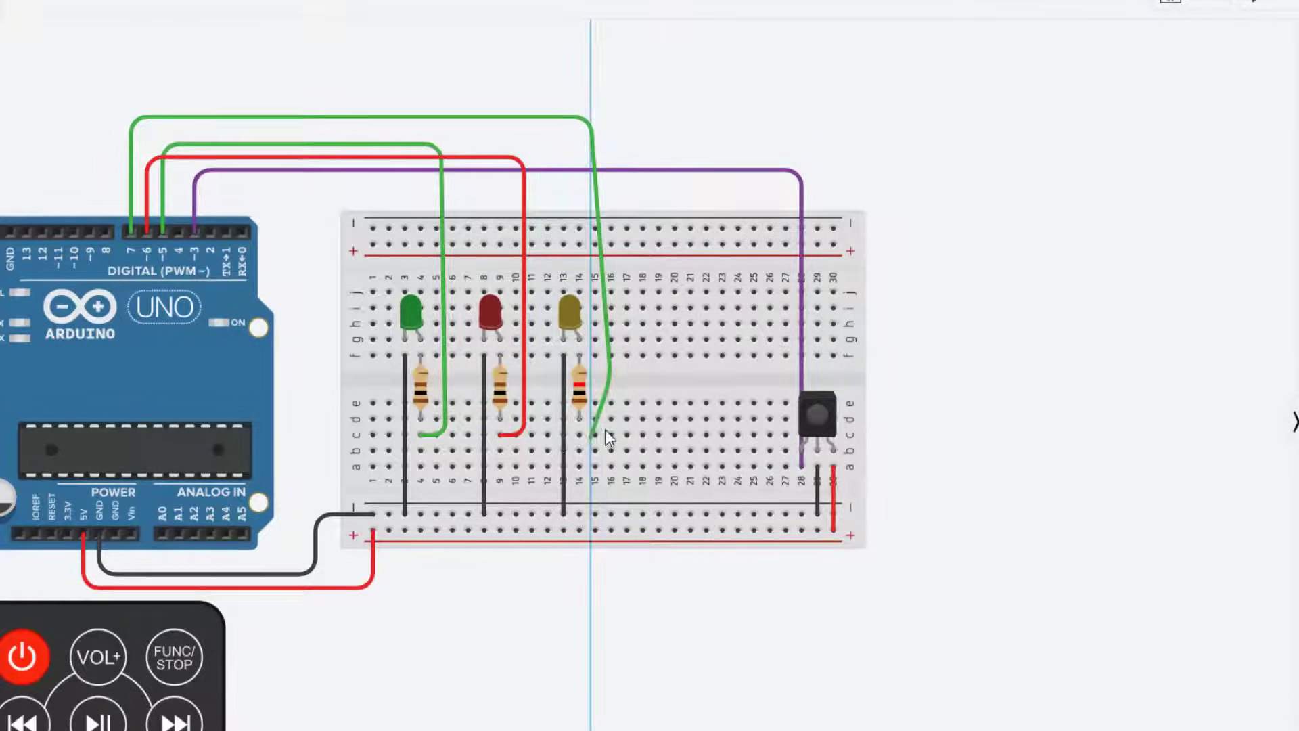
{"action": "left_click", "coordinate": [579, 434]}
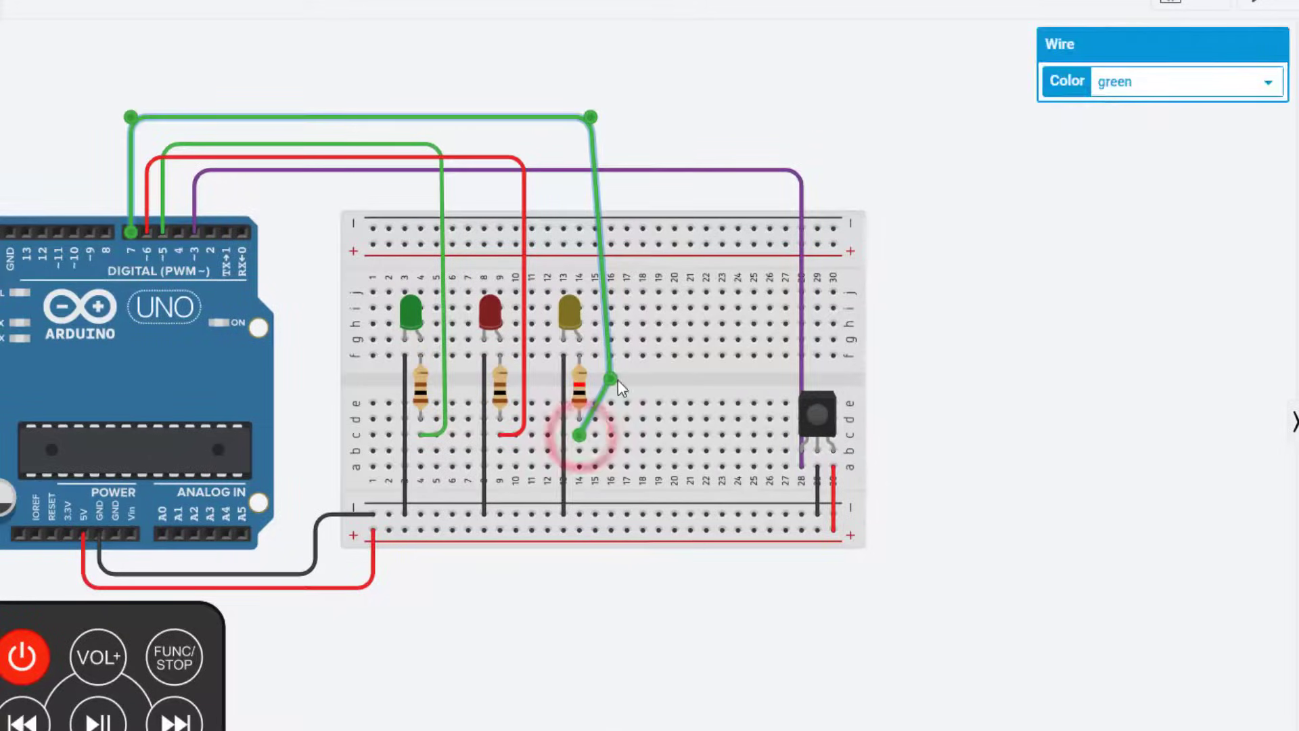
{"action": "left_click_drag", "start_coordinate": [611, 373], "coordinate": [606, 439]}
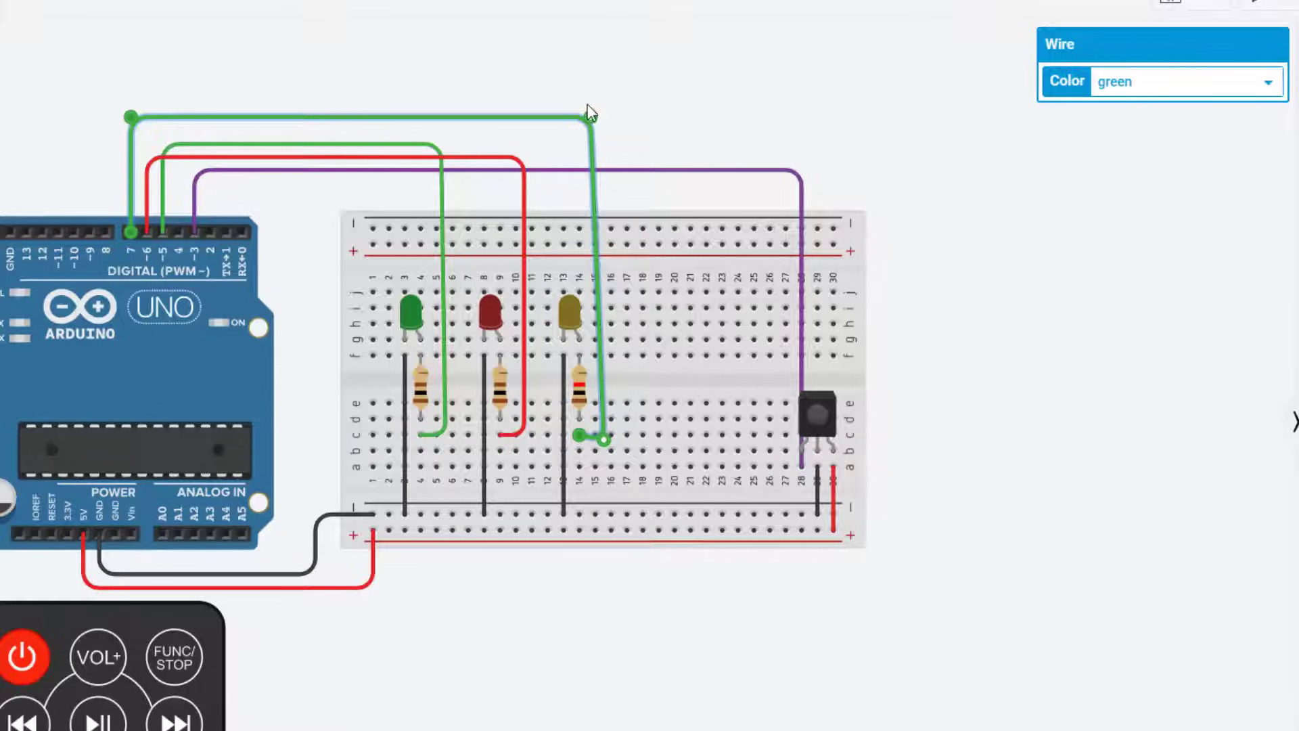
{"action": "left_click_drag", "start_coordinate": [590, 114], "coordinate": [604, 116]}
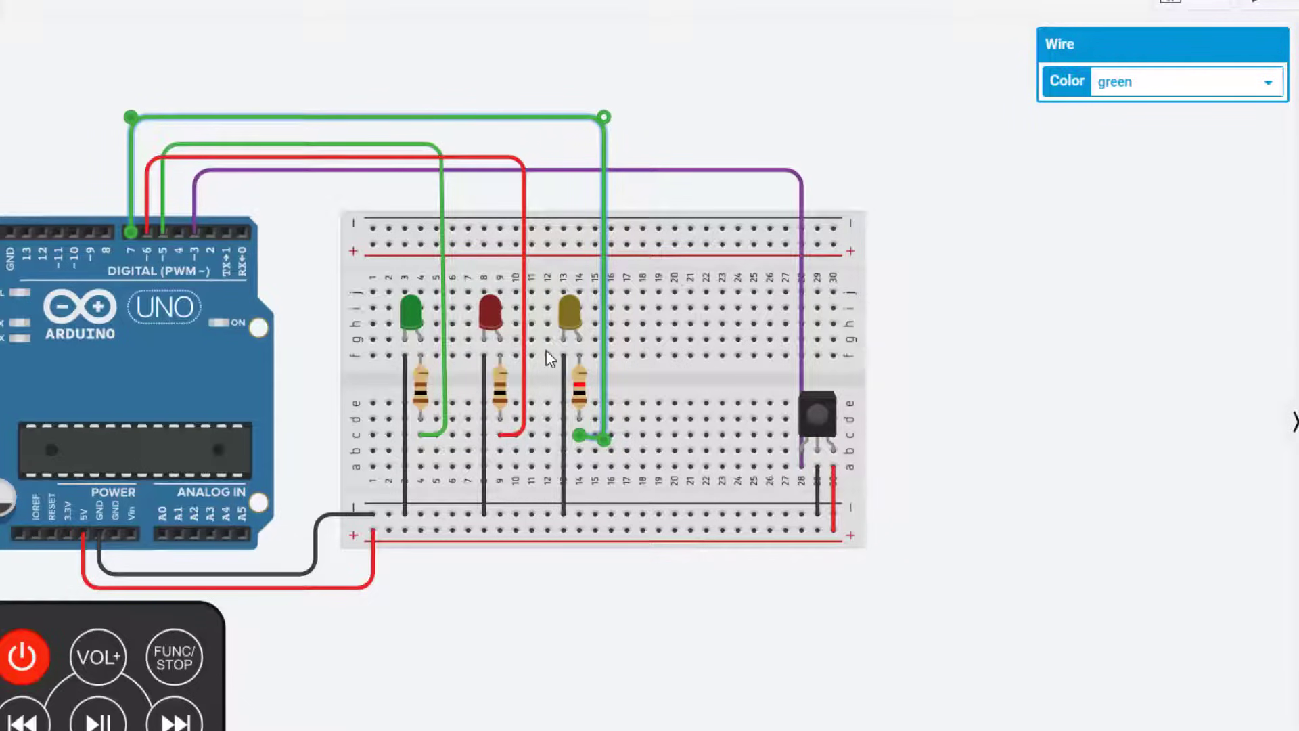
{"action": "left_click", "coordinate": [1185, 81]}
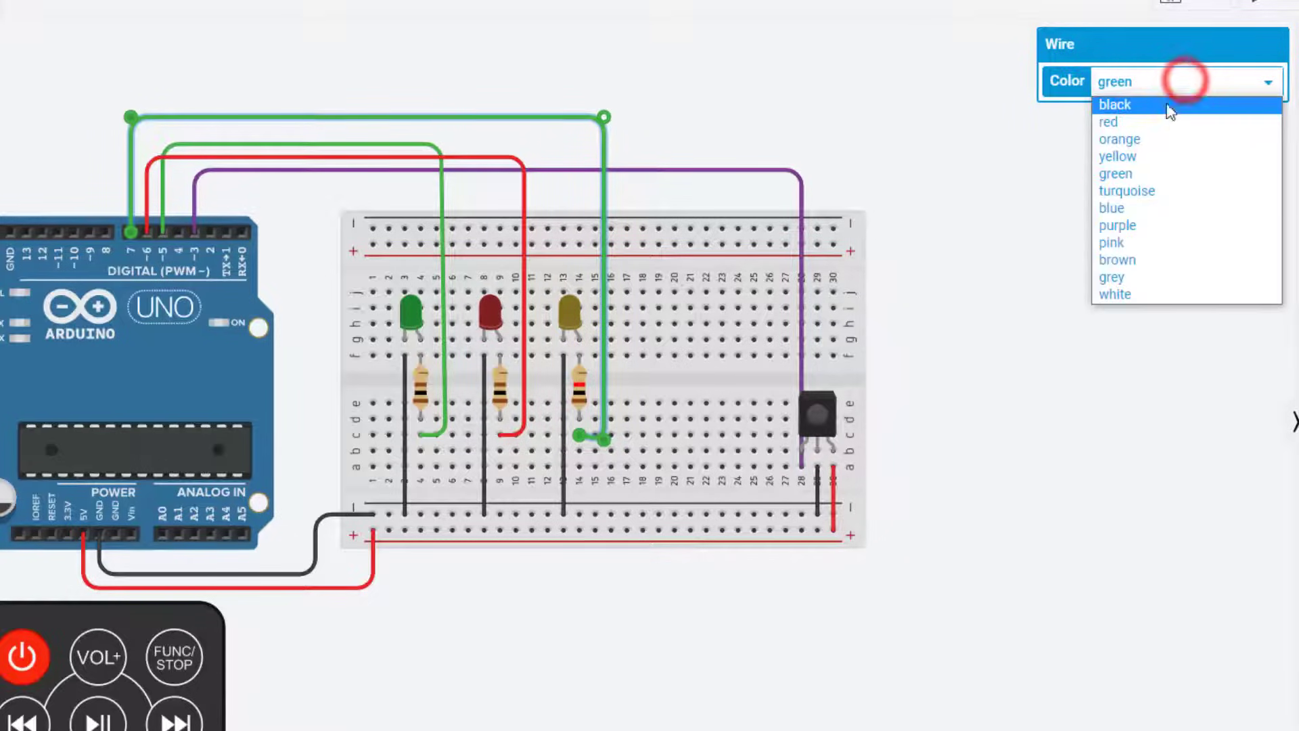
{"action": "left_click", "coordinate": [1153, 158]}
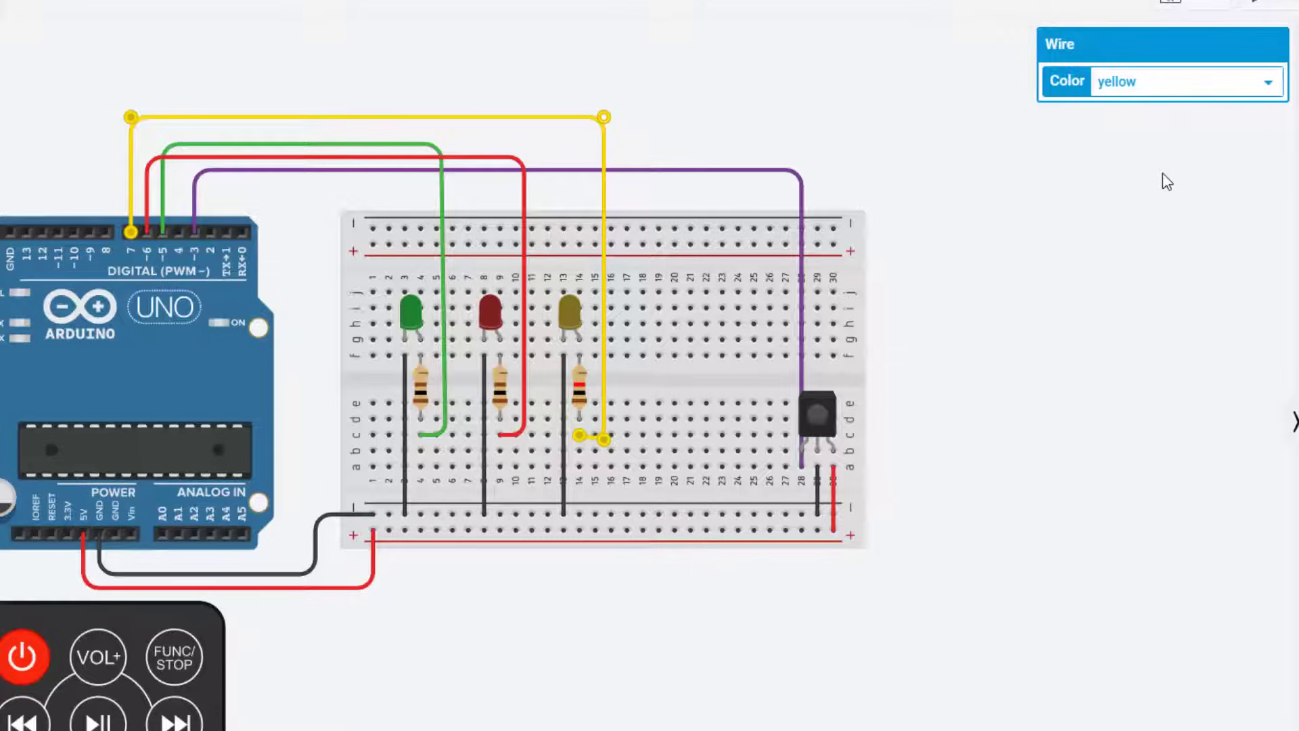
Set the yellow LED's resistor to 100 Ω.
{"action": "left_click", "coordinate": [583, 391]}
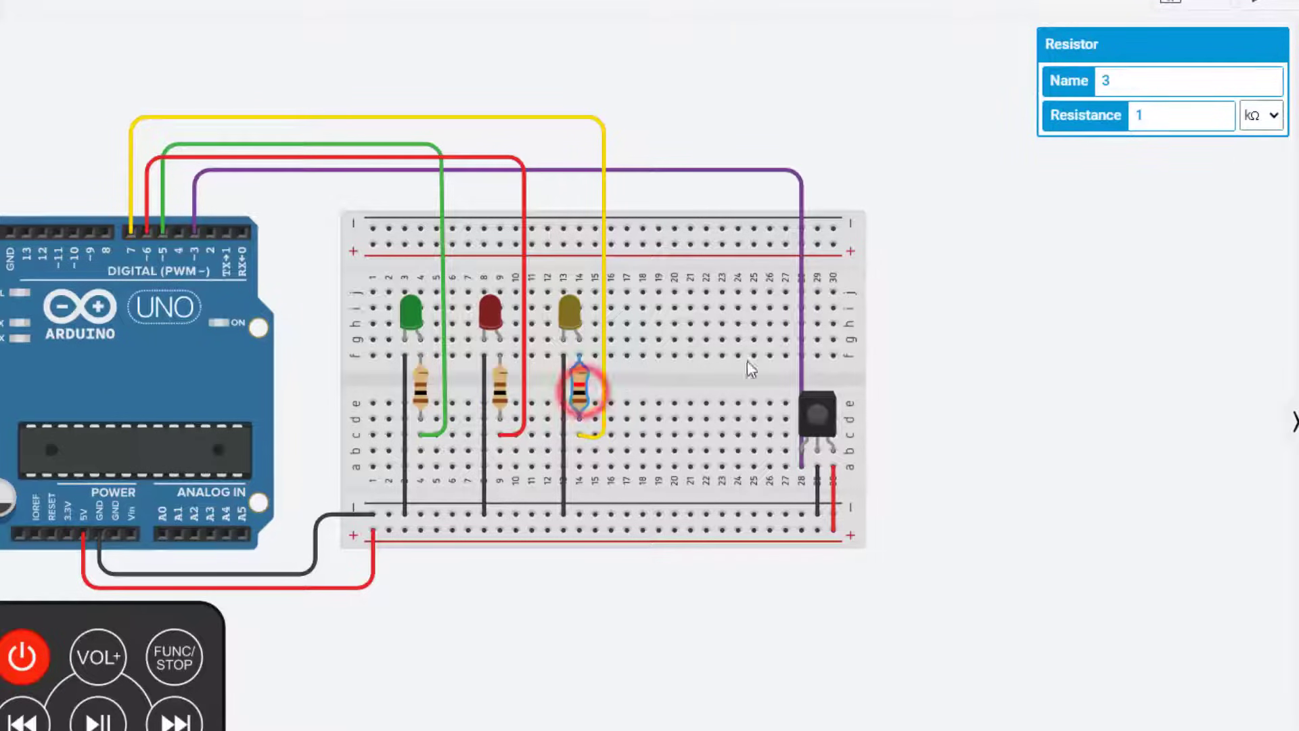
{"action": "left_click", "coordinate": [1269, 121]}
{"action": "left_click", "coordinate": [1260, 209]}
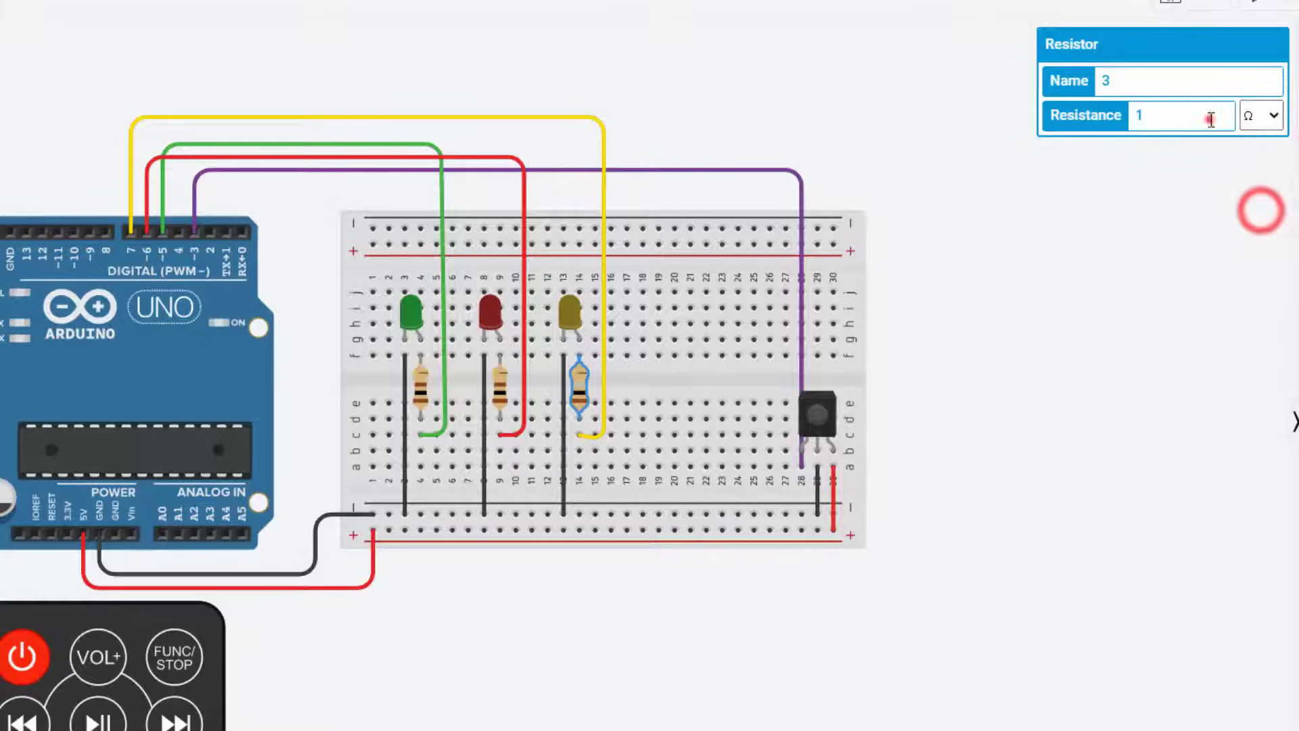
{"action": "type", "text": "000"}
{"action": "key", "text": "BackSpace"}
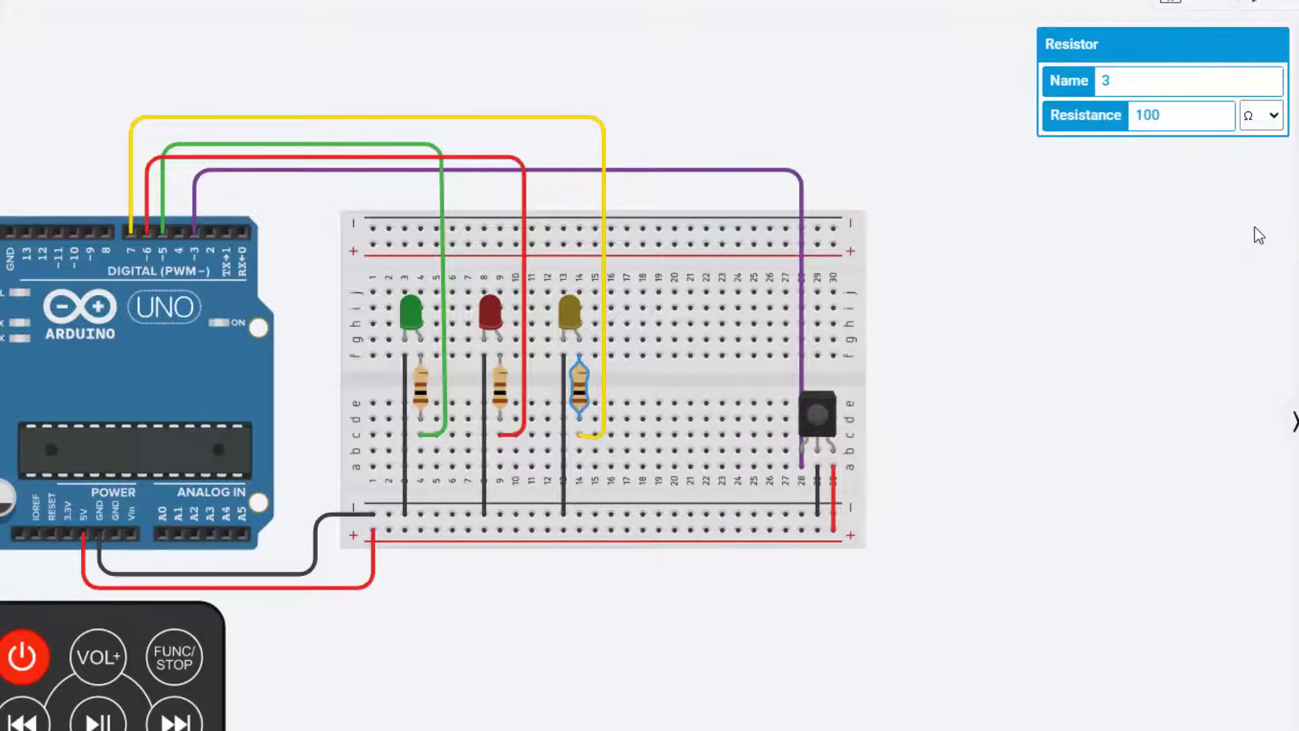
{"action": "left_click", "coordinate": [1122, 333]}
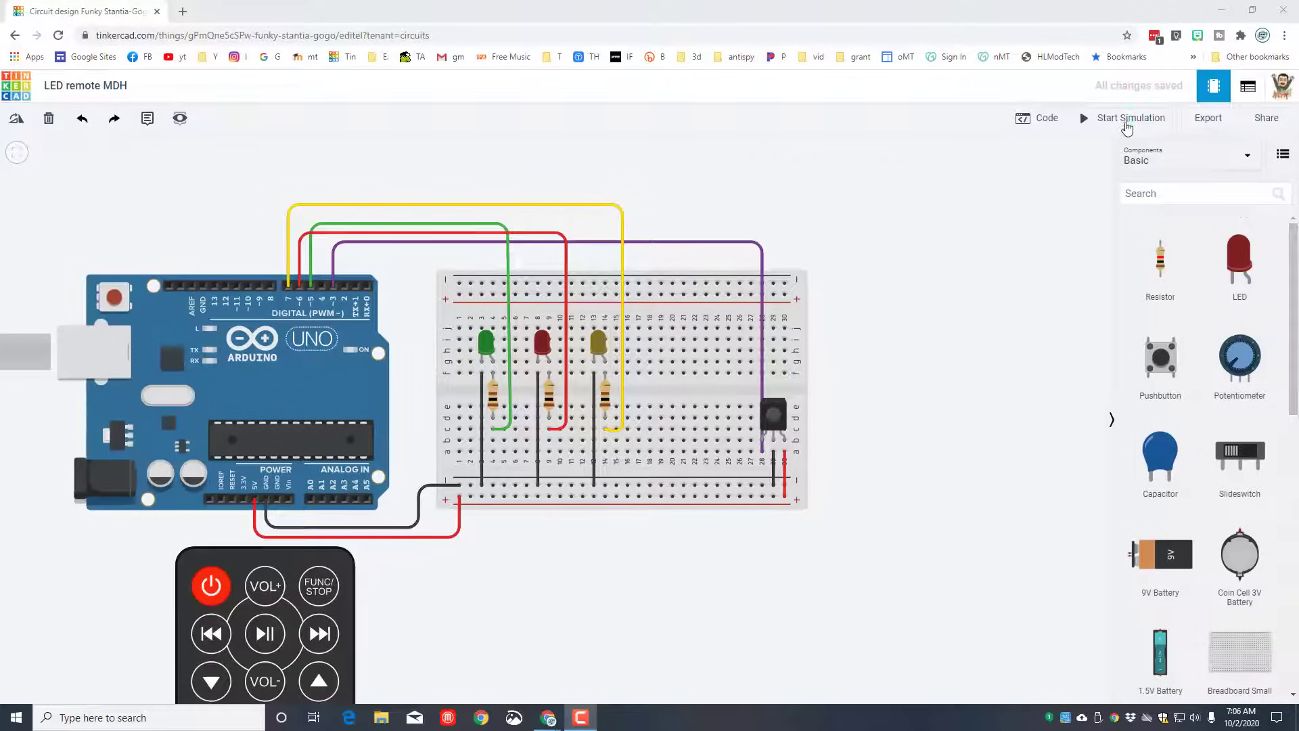
Run the simulation, light the yellow LED with button 5 and switch it off with 6, then stop.
{"action": "left_click", "coordinate": [1126, 122]}
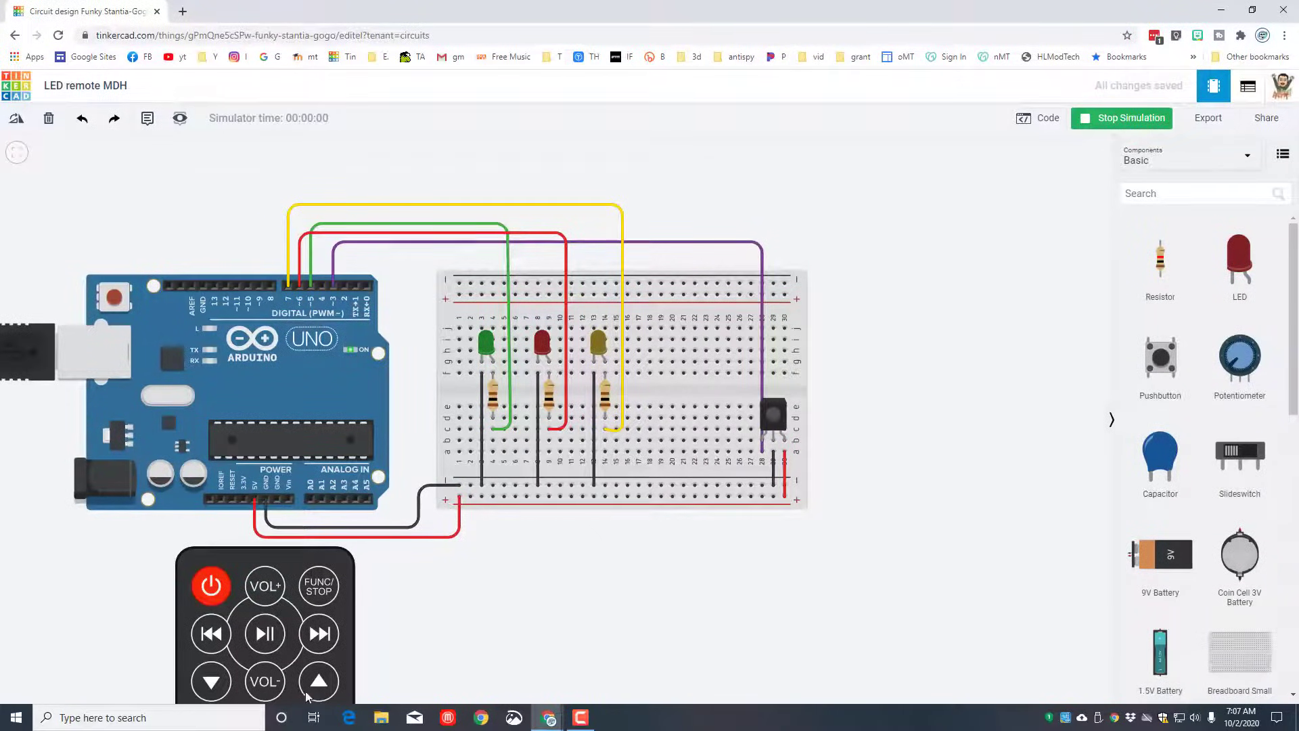
{"action": "left_click_drag", "start_coordinate": [492, 637], "coordinate": [514, 465]}
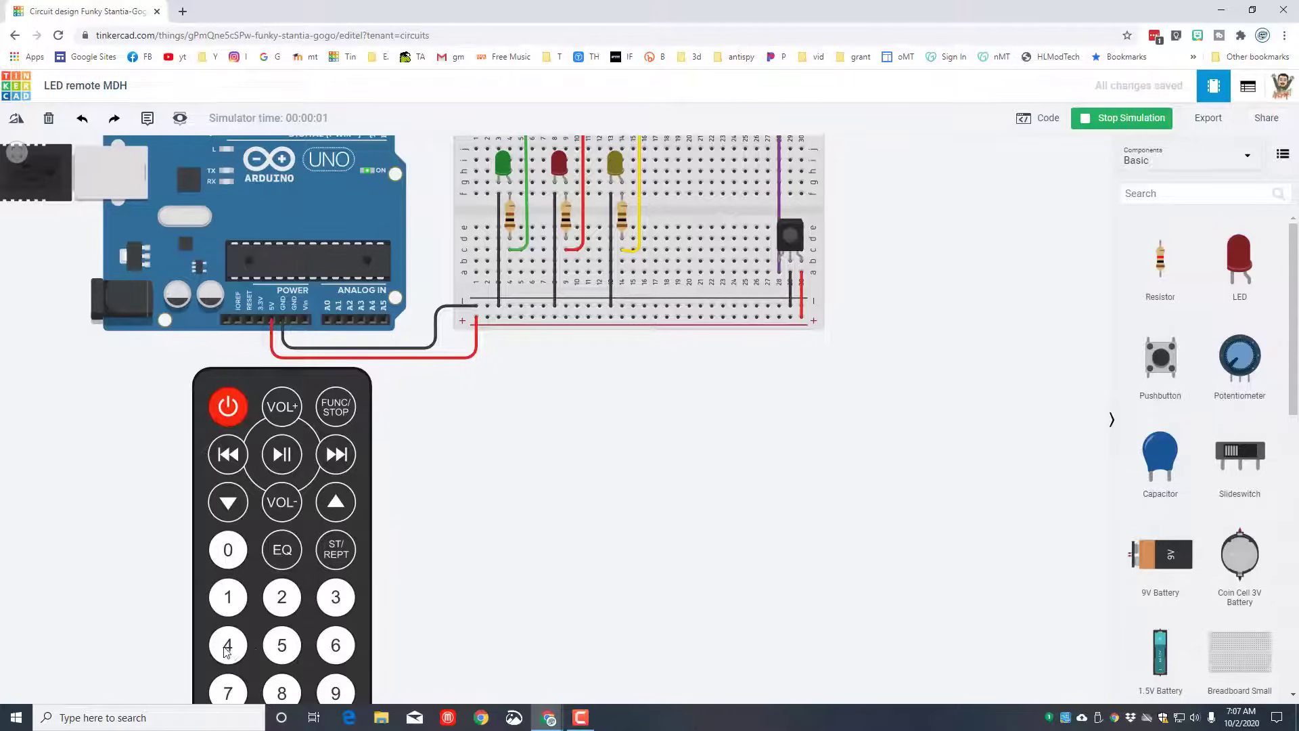
{"action": "left_click", "coordinate": [282, 648]}
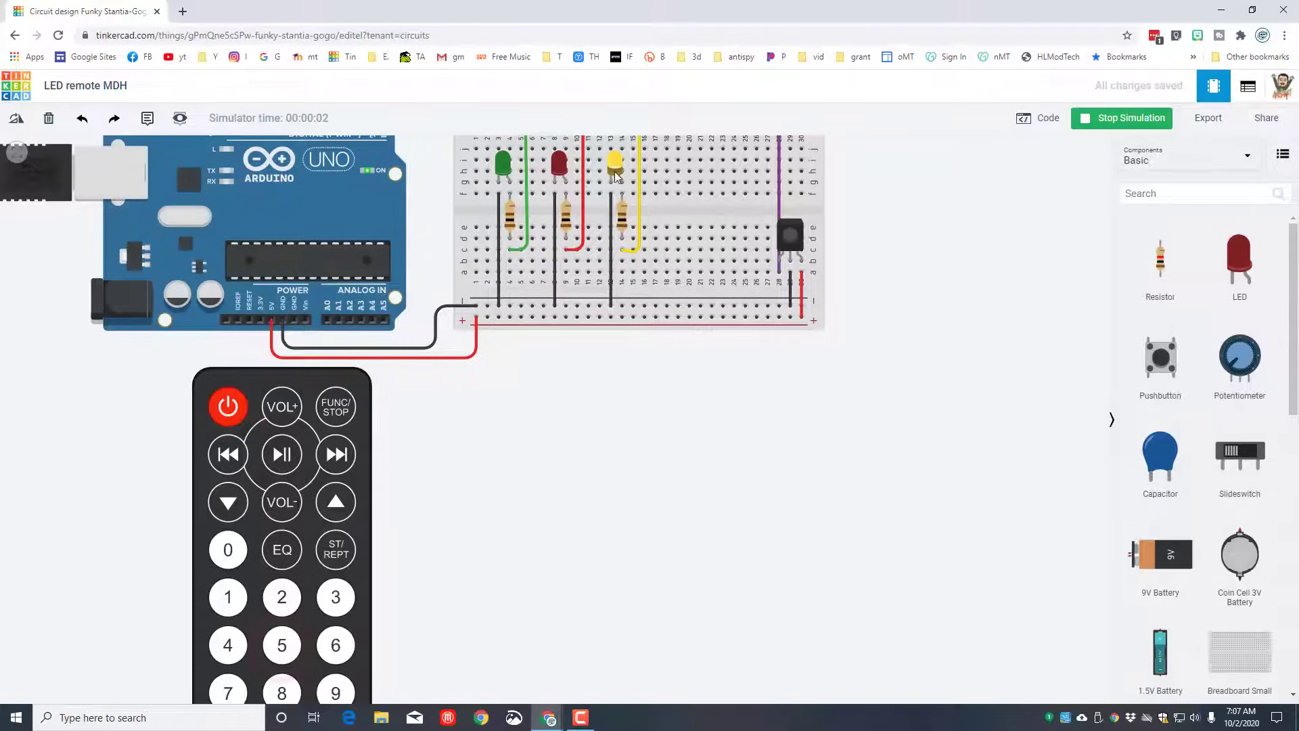
{"action": "left_click", "coordinate": [350, 648]}
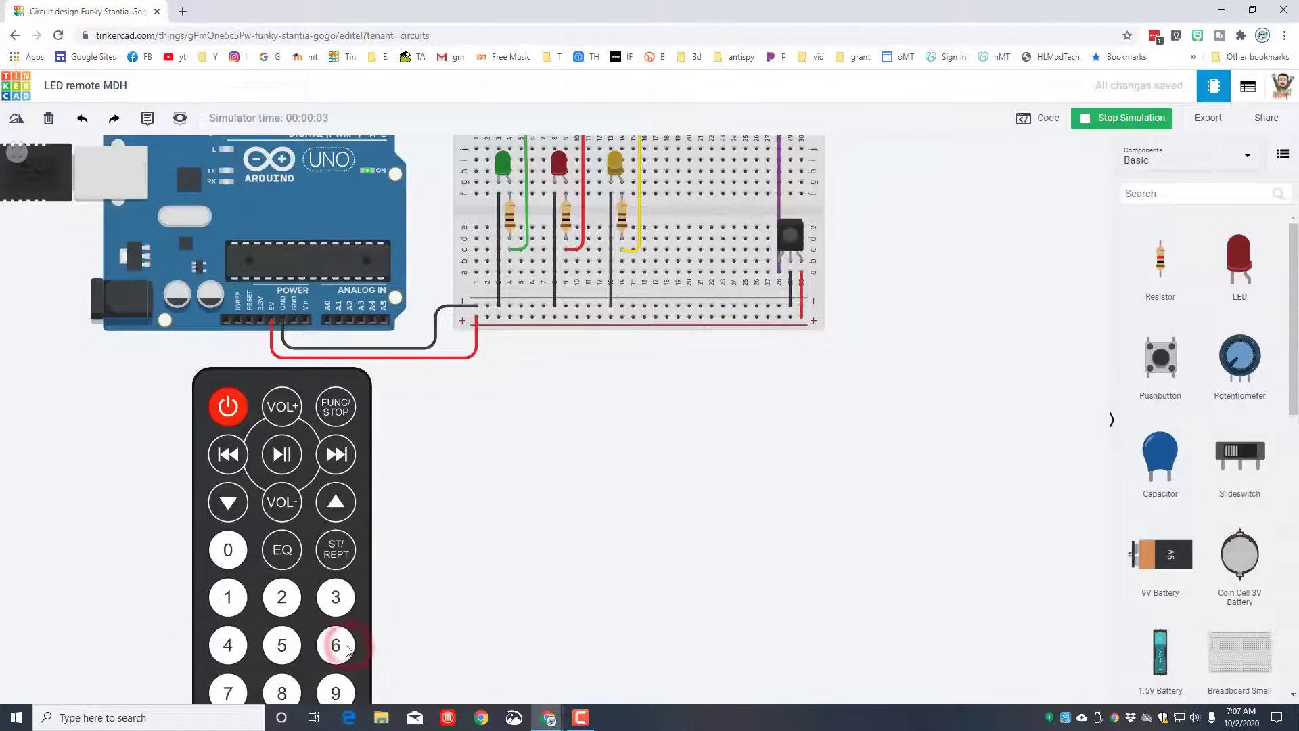
{"action": "left_click", "coordinate": [1107, 126]}
Run the simulation with the Serial Monitor shown, press button 7, and select its code 16586983 to copy.
{"action": "left_click", "coordinate": [1036, 118]}
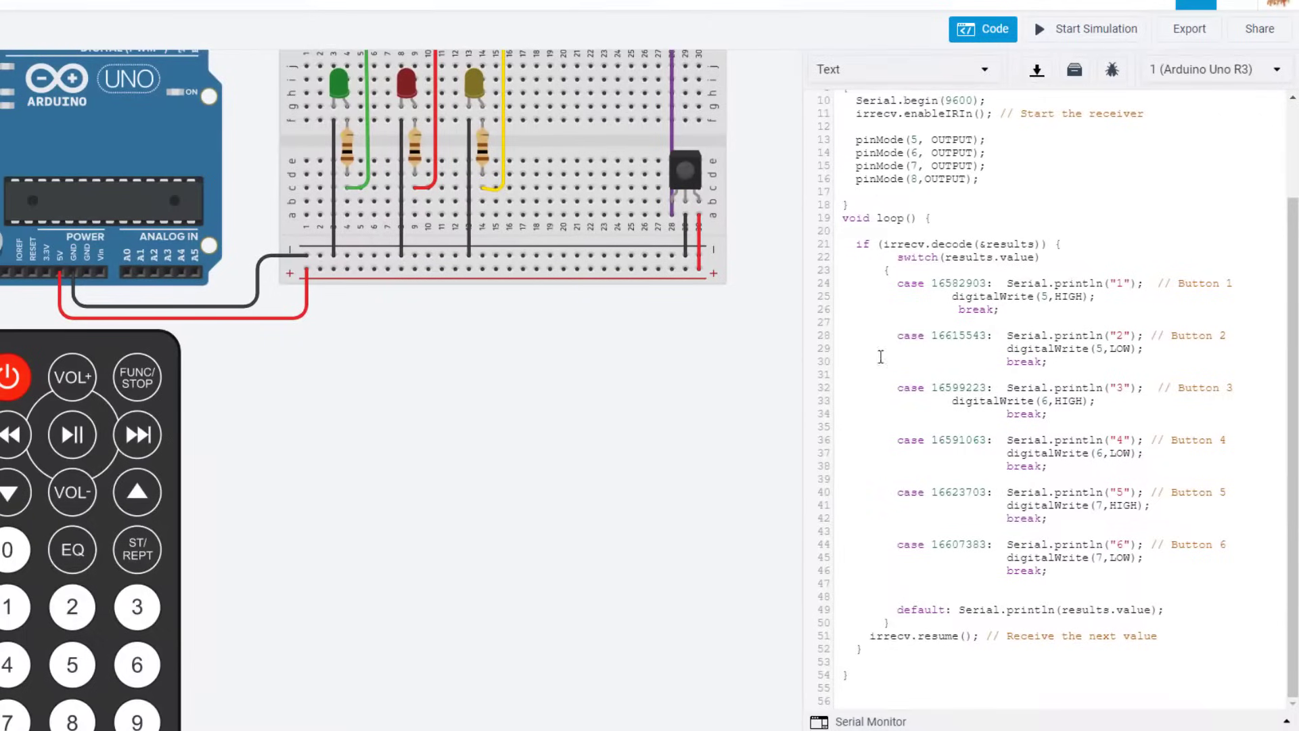
{"action": "left_click", "coordinate": [1063, 36]}
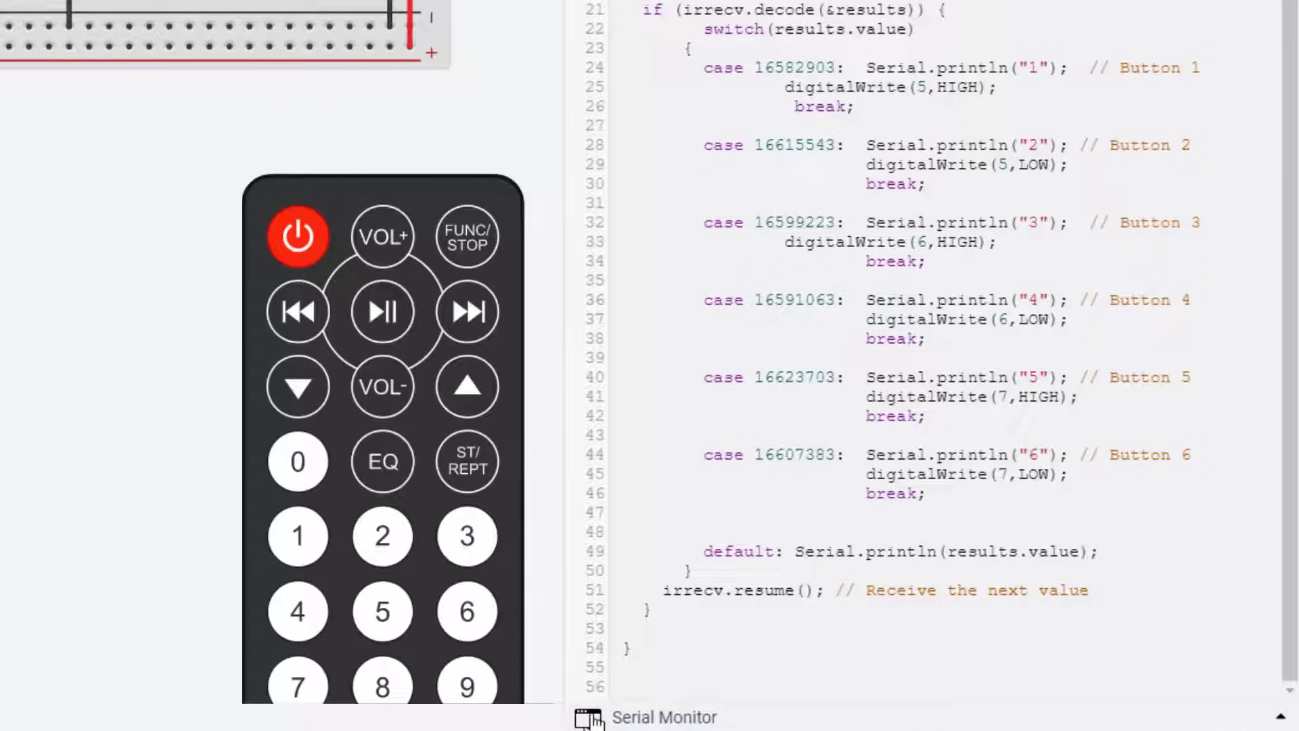
{"action": "left_click", "coordinate": [595, 718]}
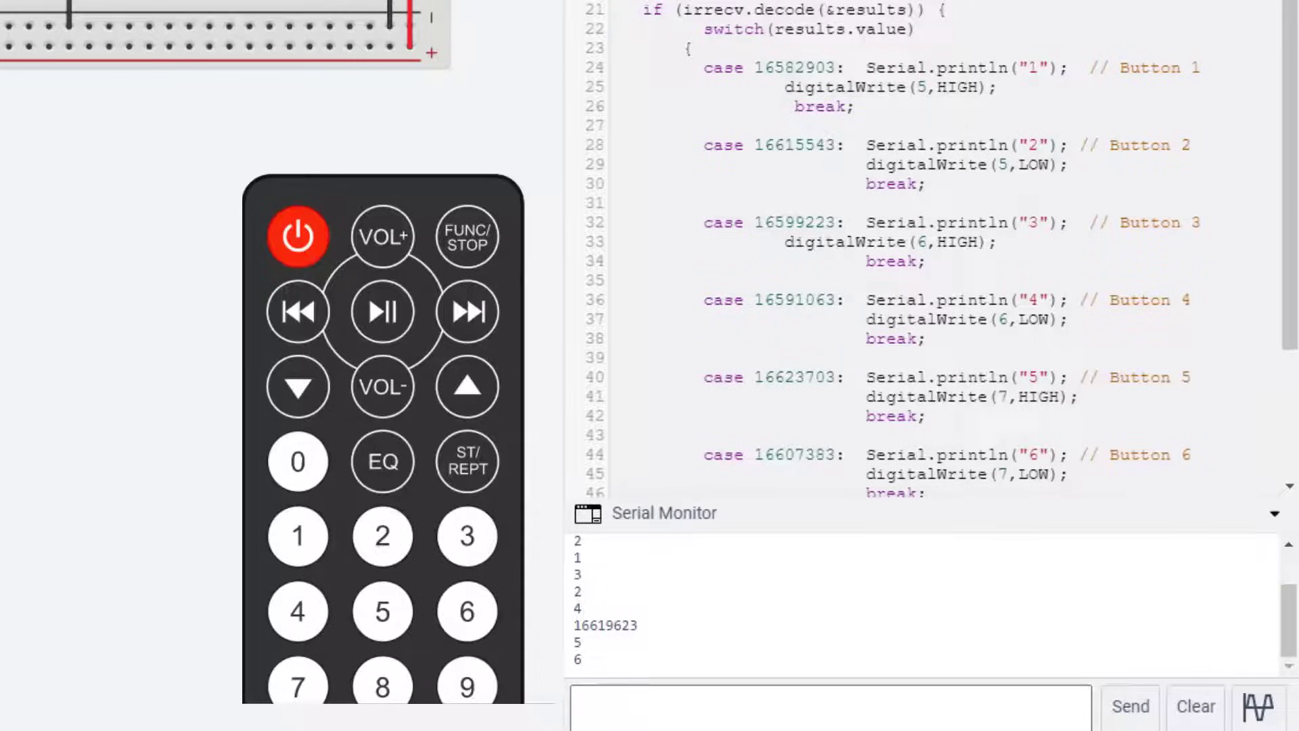
{"action": "left_click", "coordinate": [298, 687]}
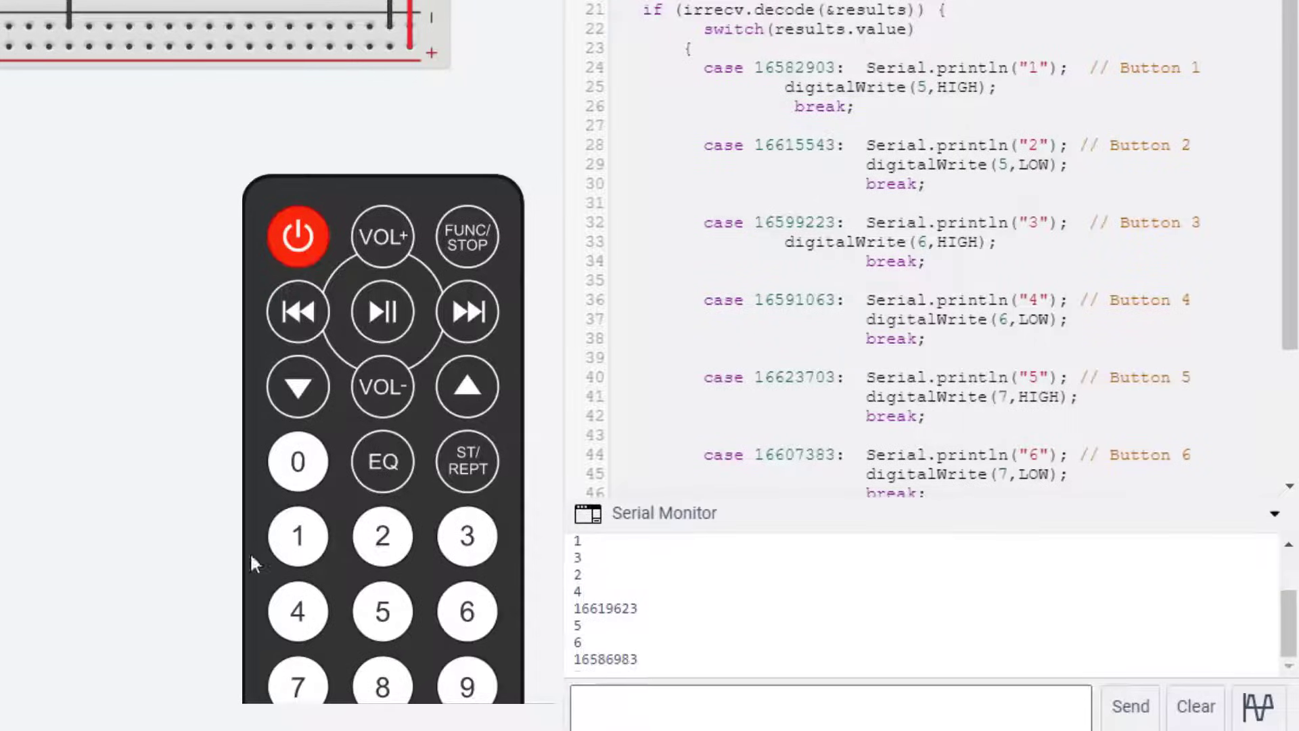
{"action": "double_click", "coordinate": [638, 659]}
{"action": "right_click", "coordinate": [606, 665]}
Copy code 16586983, stop the simulation, and paste it on a new line after the button 6 case.
{"action": "left_click", "coordinate": [672, 483]}
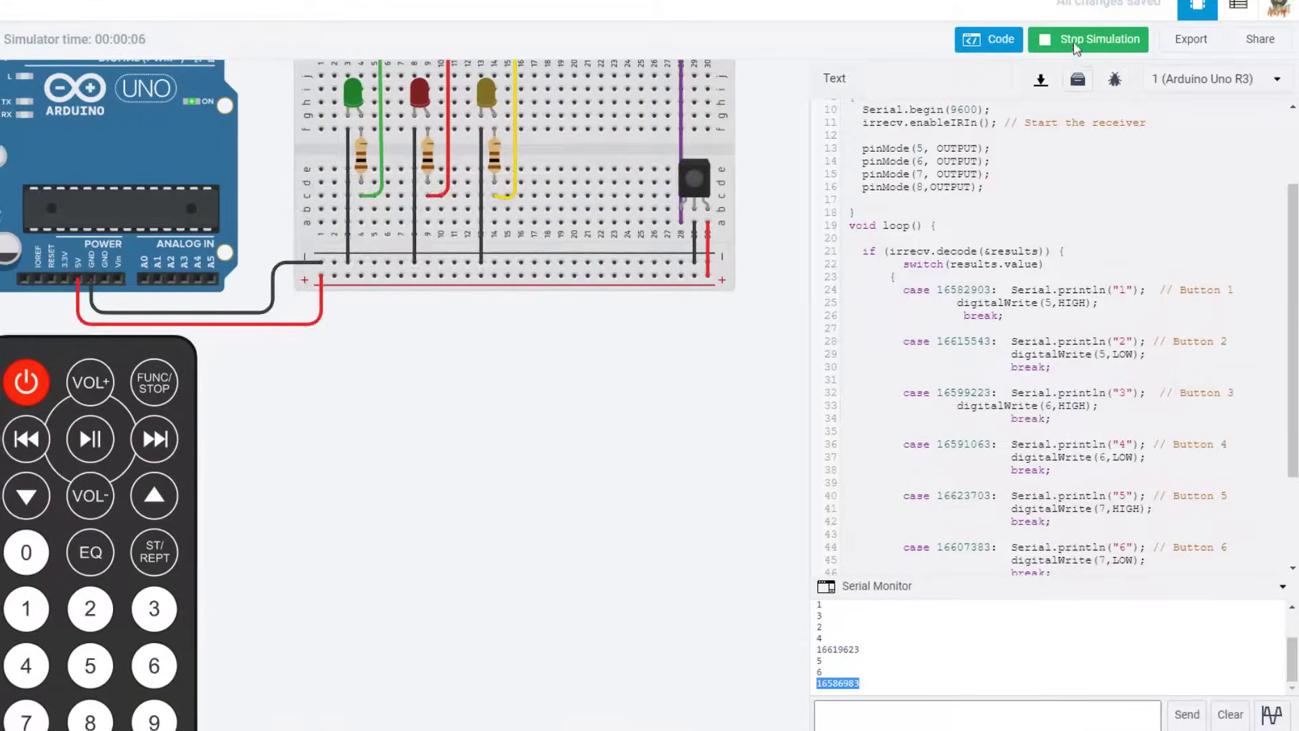
{"action": "left_click", "coordinate": [1076, 42]}
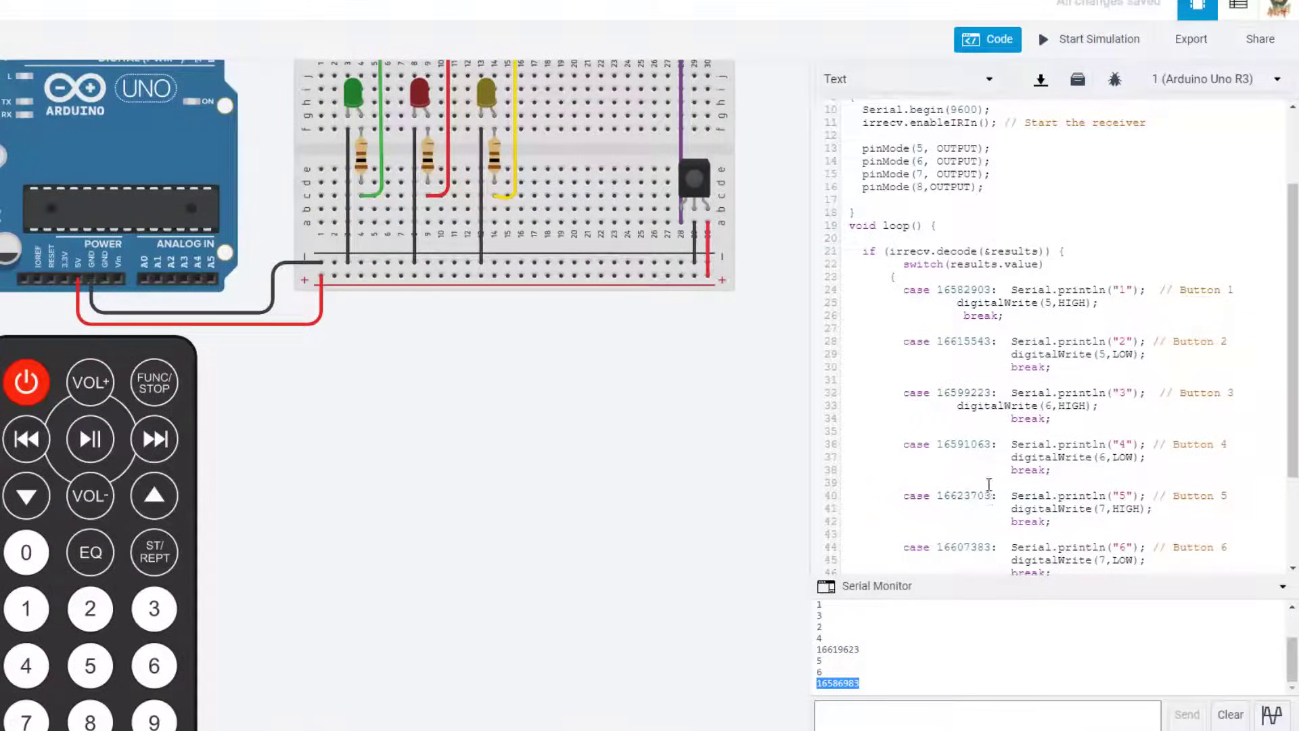
{"action": "scroll", "coordinate": [989, 484], "scroll_direction": "down", "scroll_amount": 3}
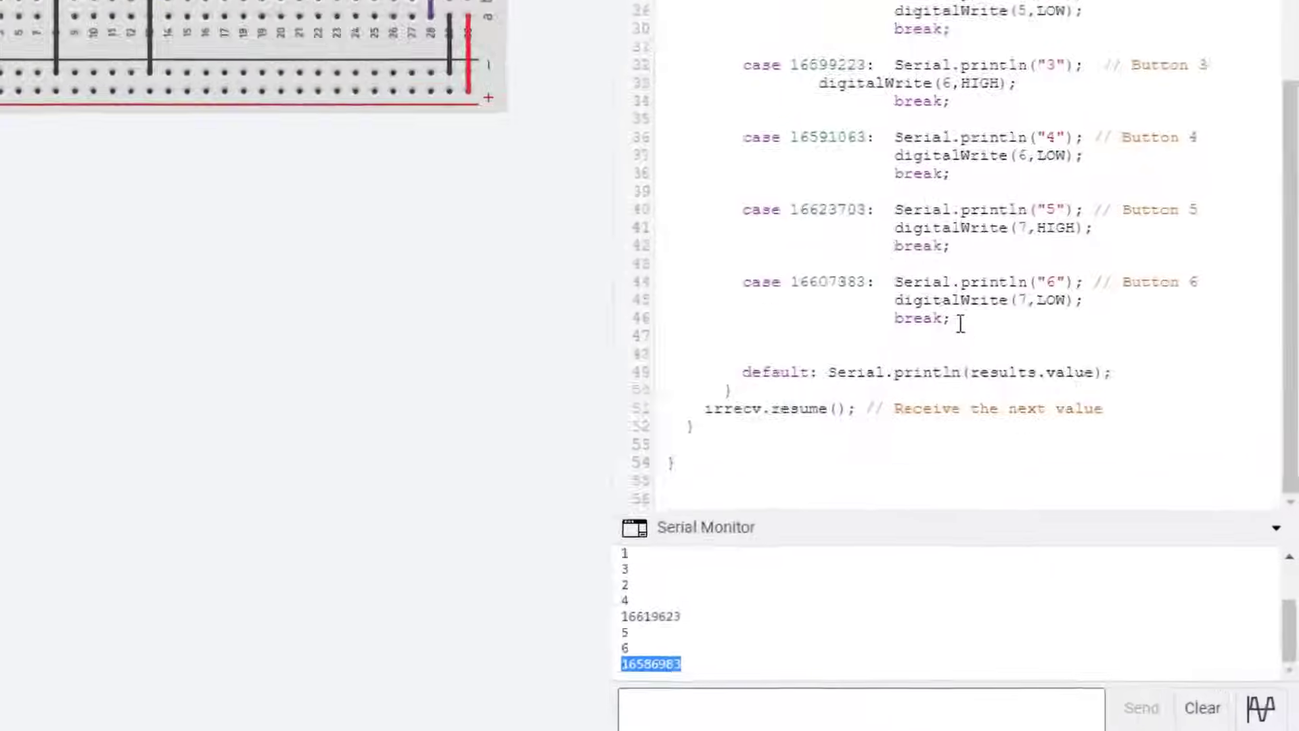
{"action": "left_click", "coordinate": [1056, 440]}
{"action": "key", "text": "Return"}
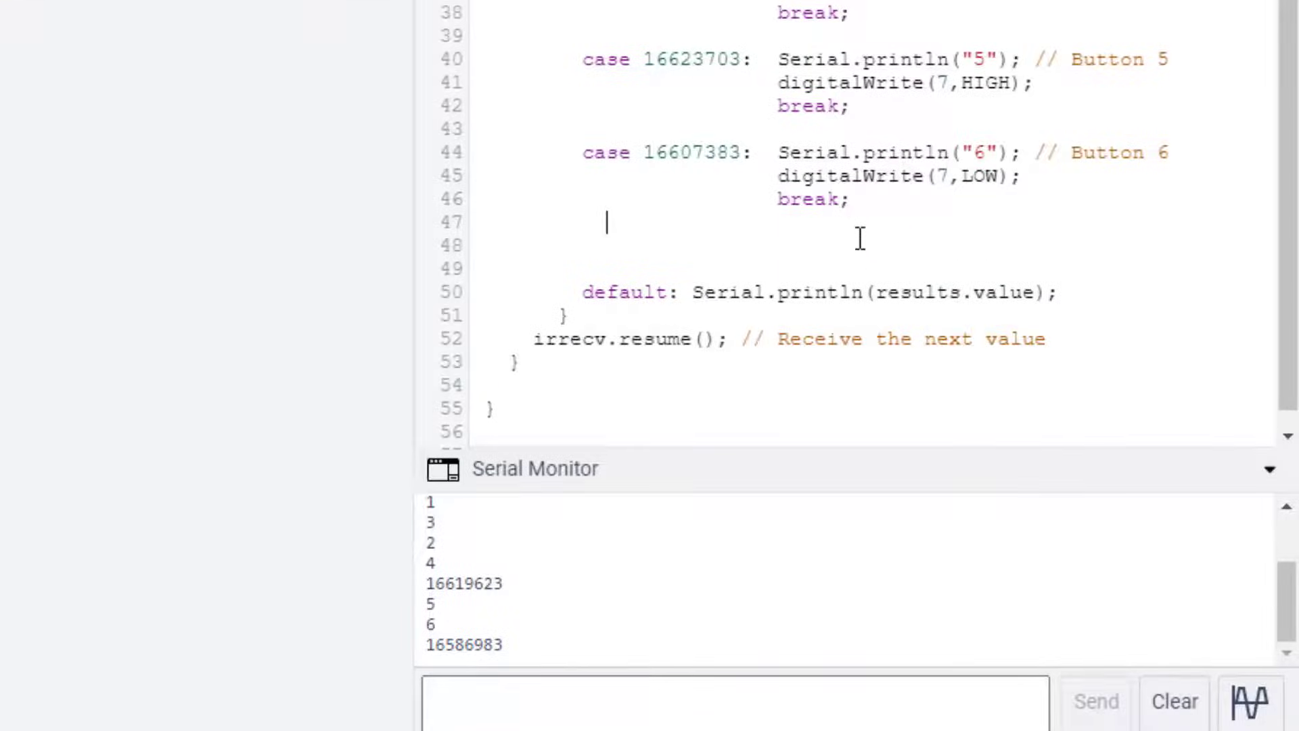
{"action": "key", "text": "ctrl+v"}
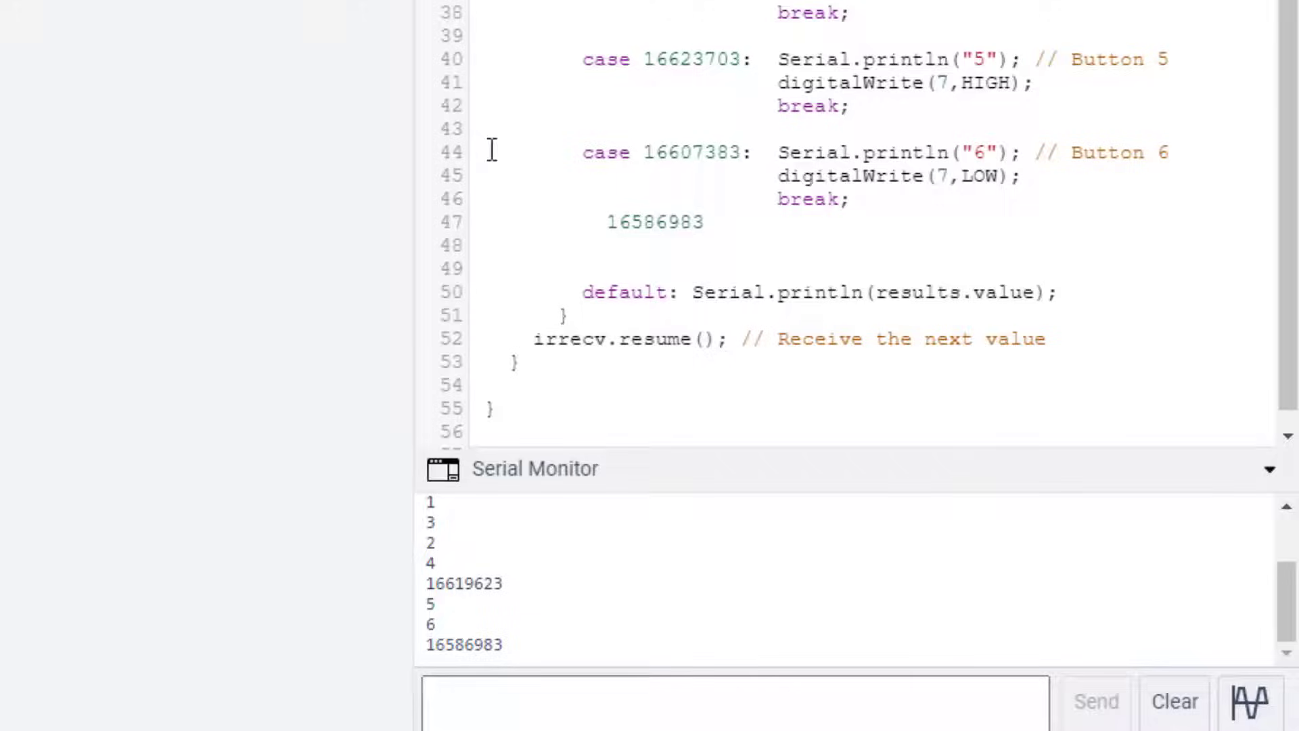
Copy the Button 6 case block and paste a duplicate directly below it.
{"action": "left_click_drag", "start_coordinate": [580, 153], "coordinate": [889, 206]}
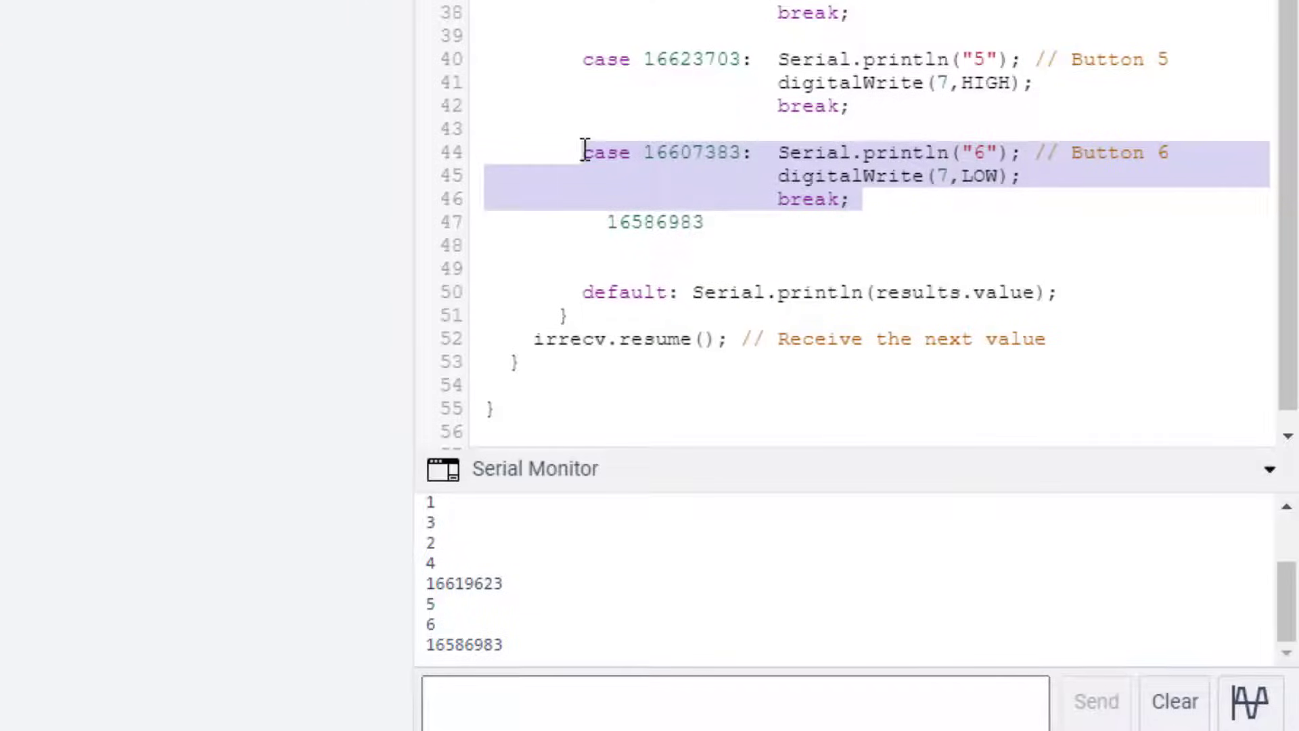
{"action": "right_click", "coordinate": [809, 185]}
{"action": "left_click", "coordinate": [676, 285]}
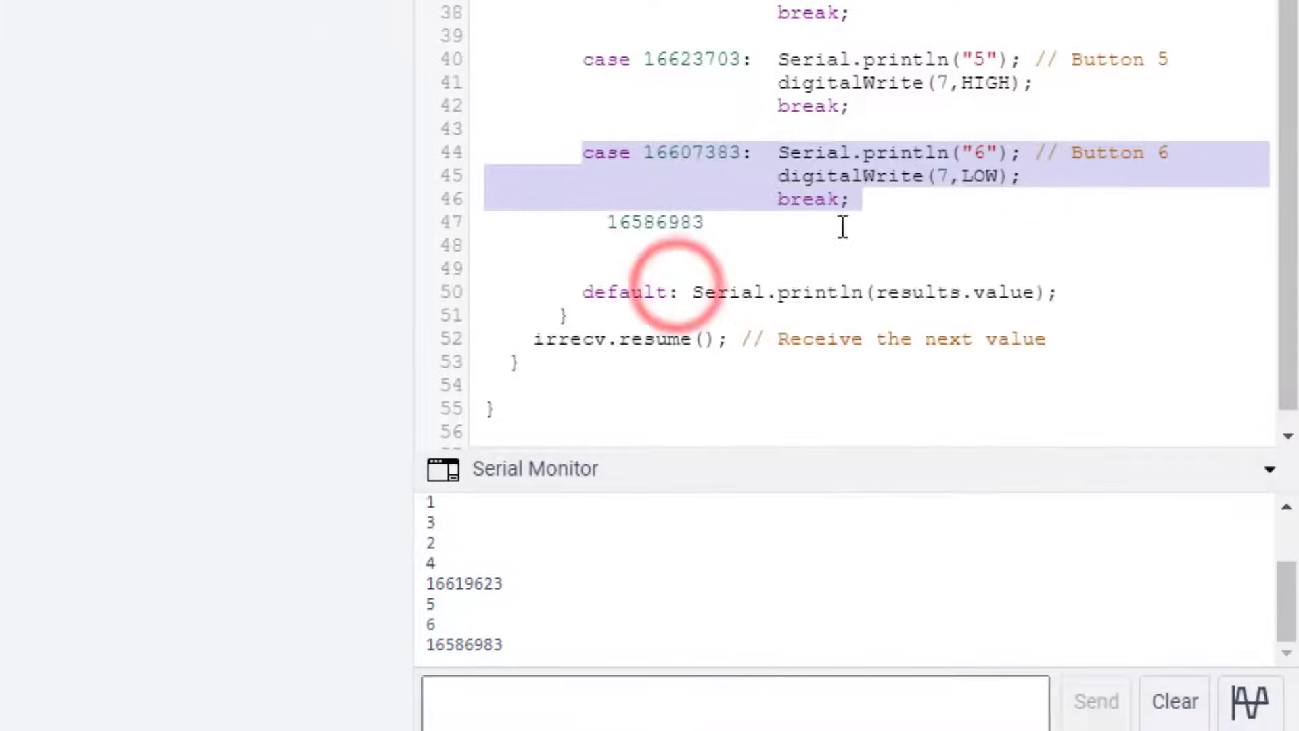
{"action": "left_click", "coordinate": [884, 196]}
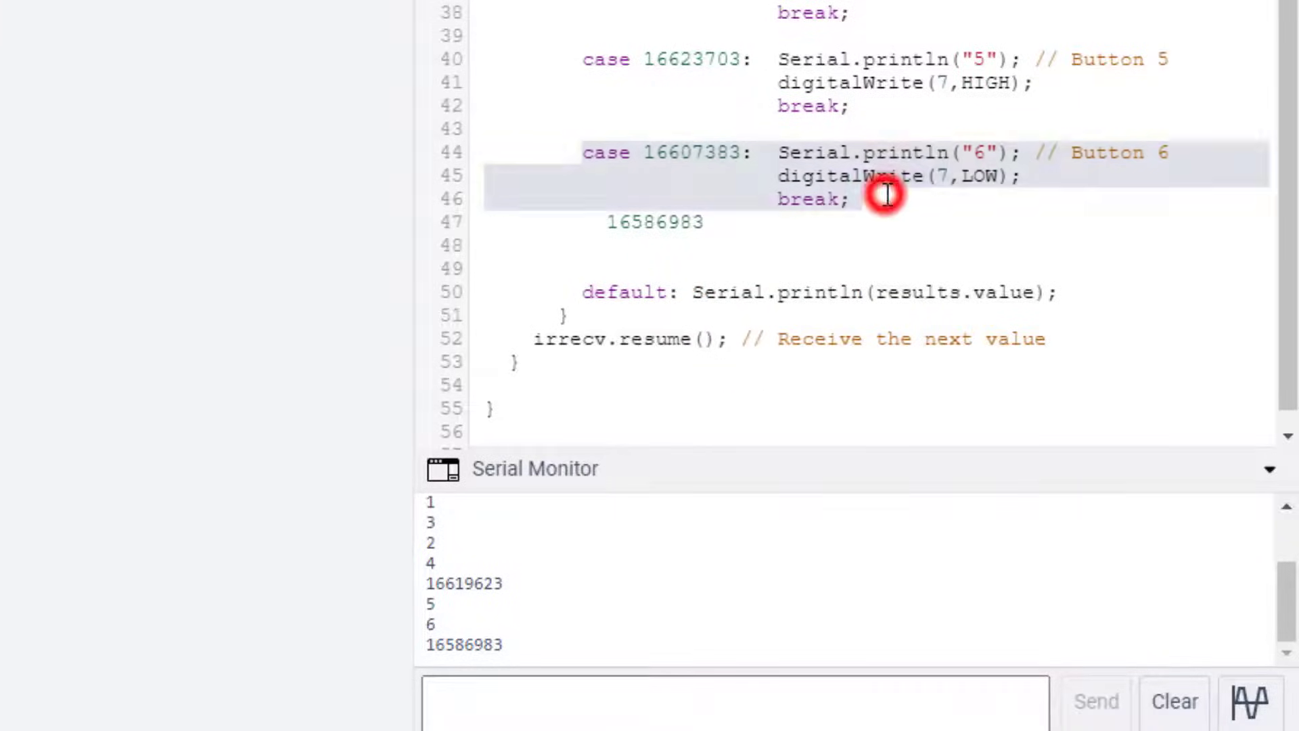
{"action": "key", "text": "Return"}
{"action": "key", "text": "ctrl+v"}
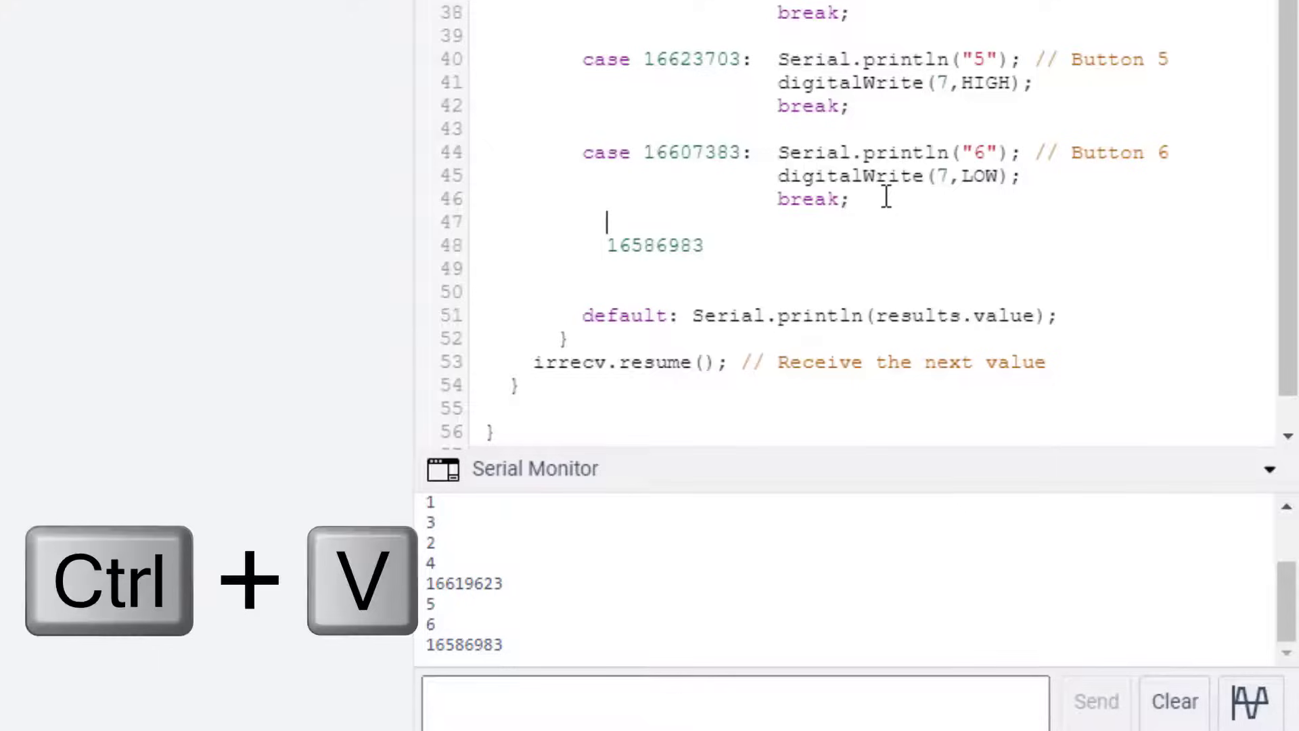
Align the duplicate's indentation, separate the cases with a blank line, and cut the stray 16586983.
{"action": "left_click", "coordinate": [607, 222]}
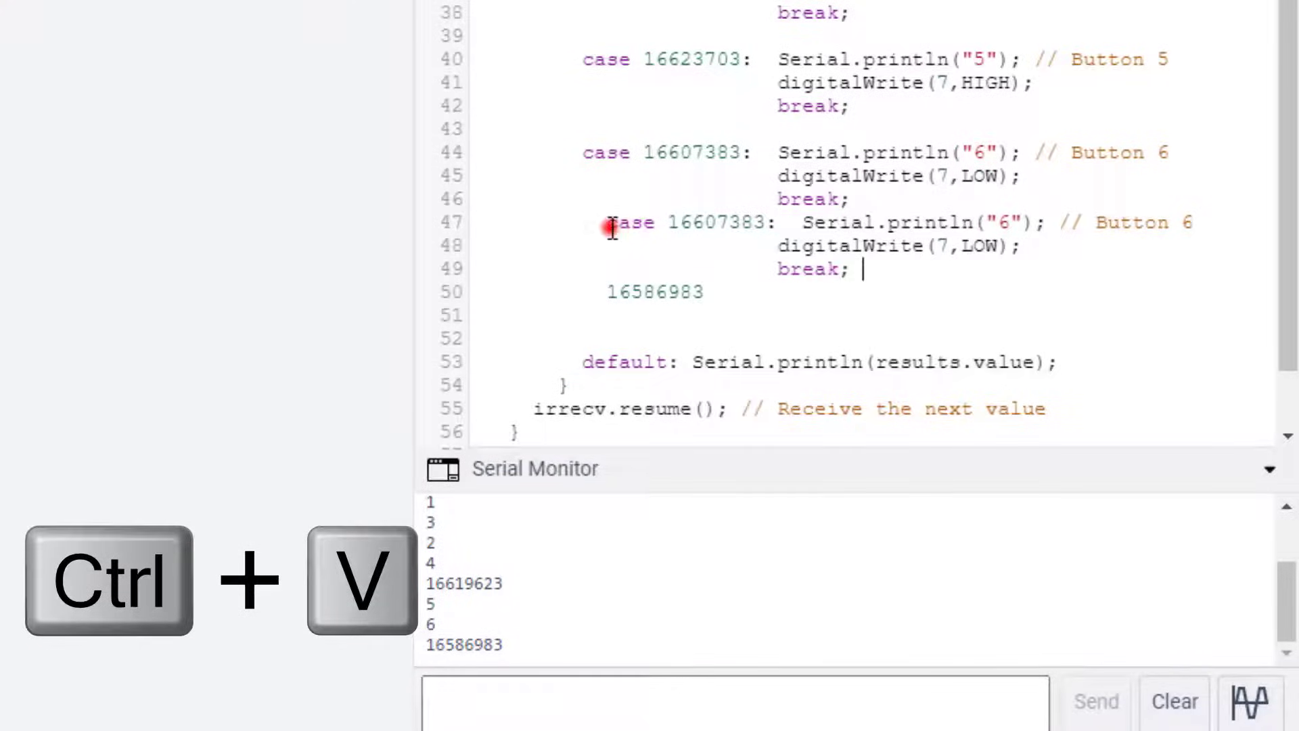
{"action": "key", "text": "BackSpace"}
{"action": "key", "text": "BackSpace"}
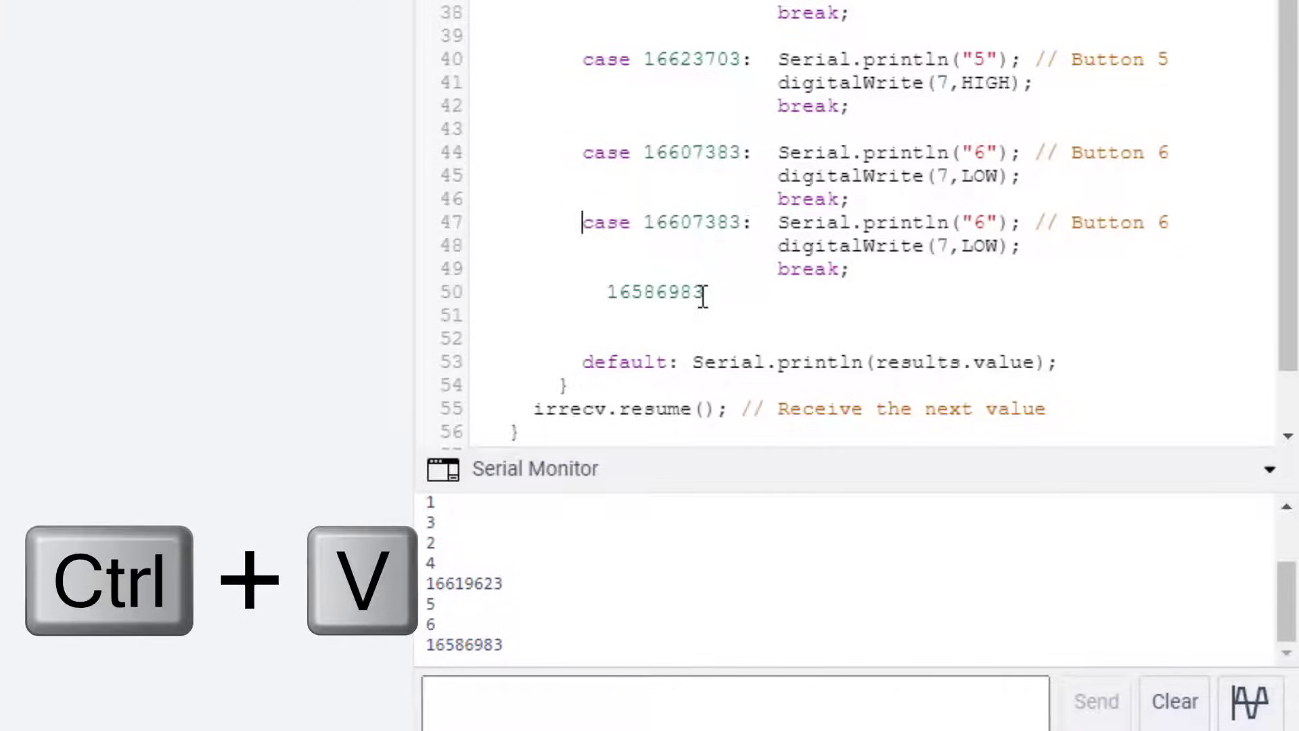
{"action": "left_click", "coordinate": [851, 198]}
{"action": "key", "text": "Return"}
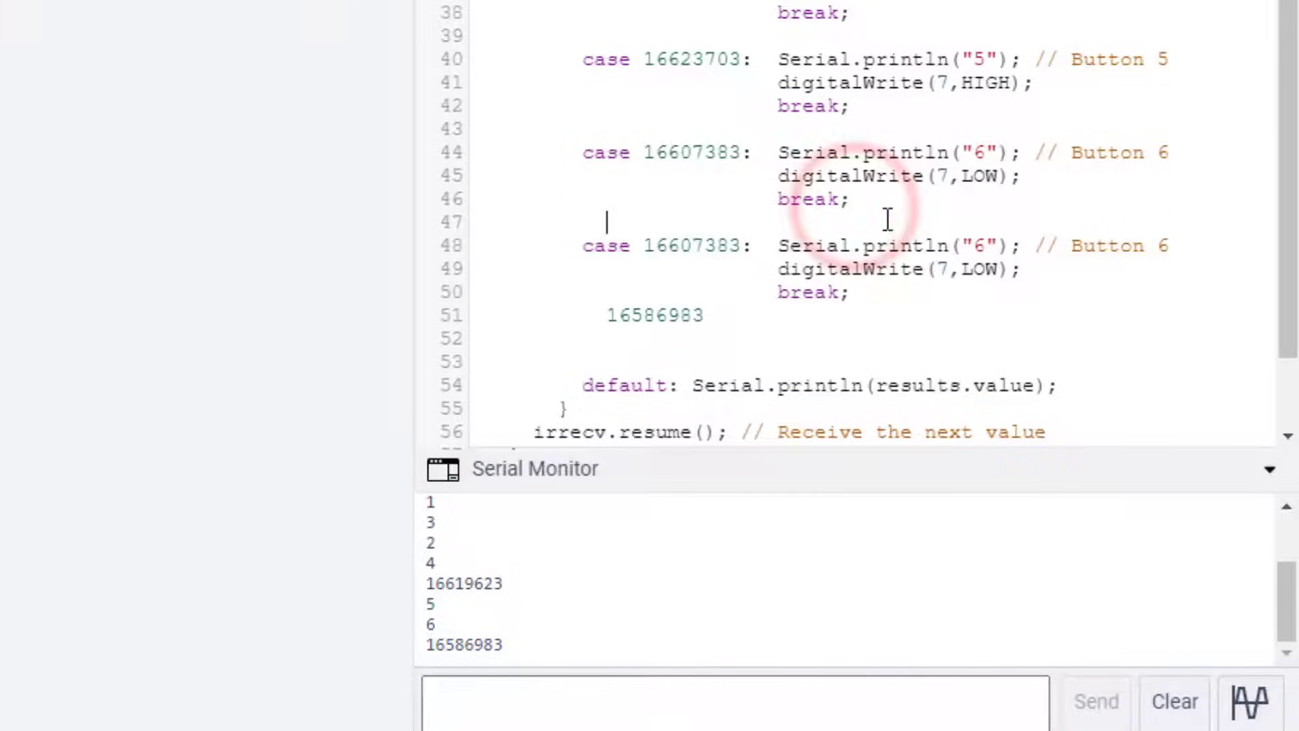
{"action": "left_click", "coordinate": [611, 314]}
{"action": "left_click_drag", "start_coordinate": [617, 314], "coordinate": [713, 310]}
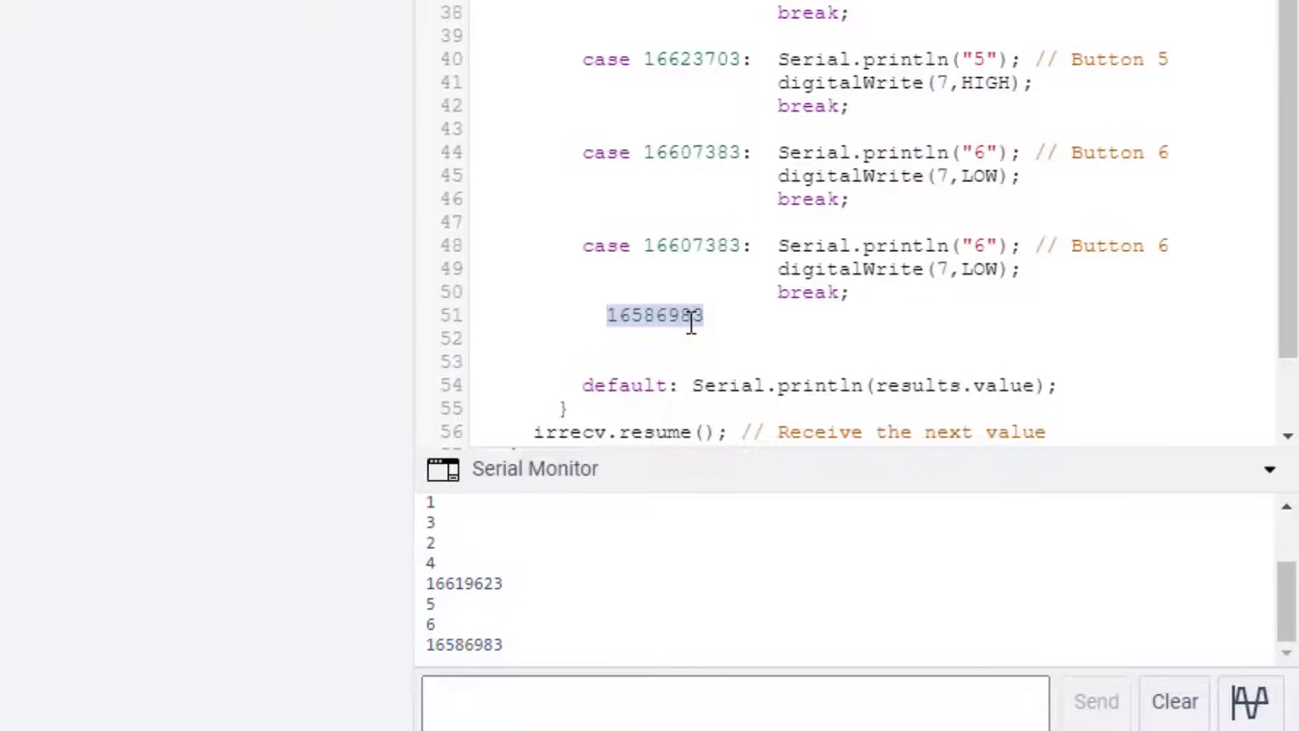
{"action": "key", "text": "ctrl+x"}
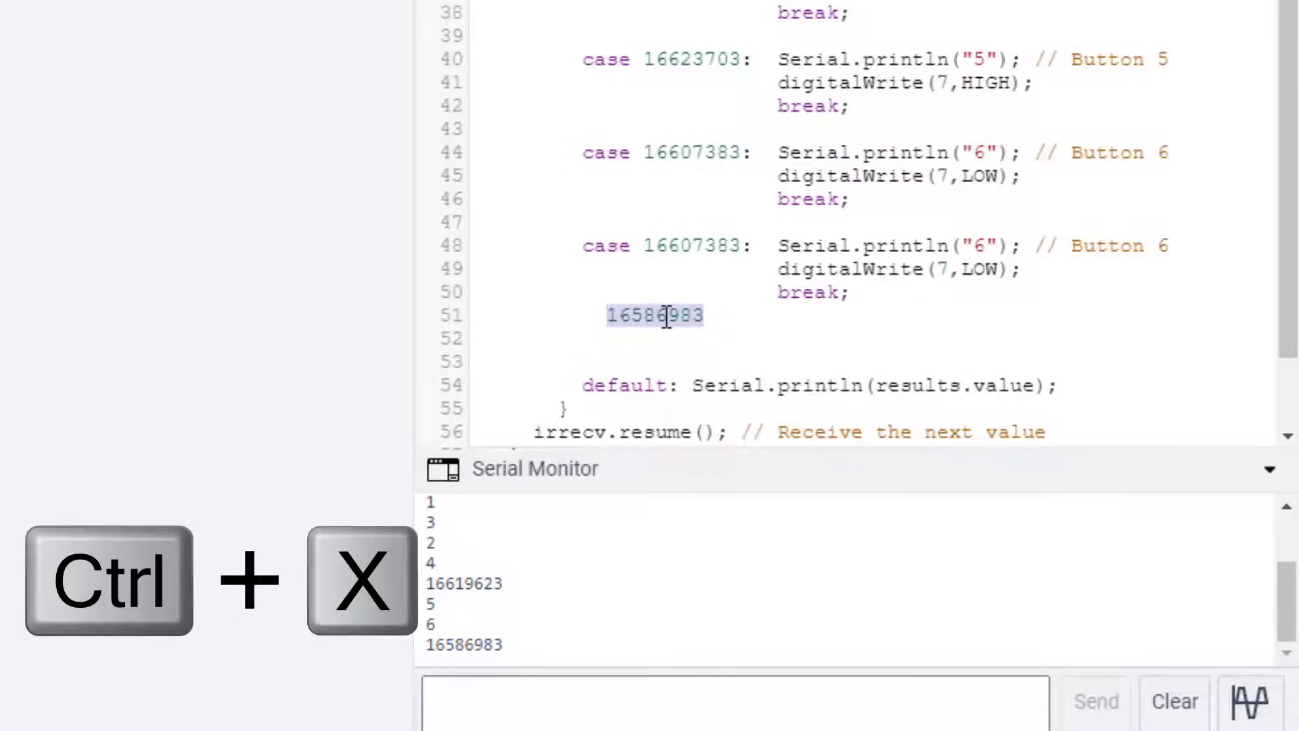
{"action": "left_click_drag", "start_coordinate": [643, 245], "coordinate": [741, 249]}
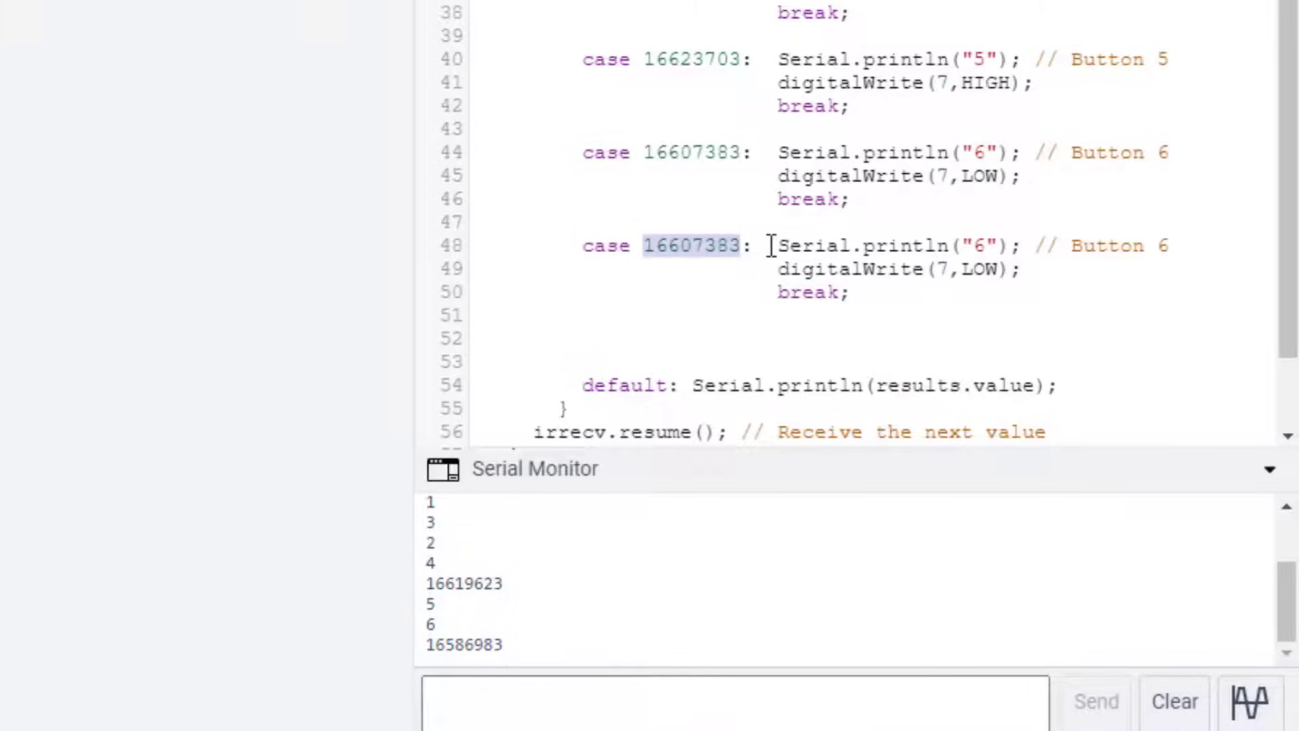
Paste code 16586983 into the copied case and change its print value and Button comment from 6 to 7.
{"action": "key", "text": "ctrl+v"}
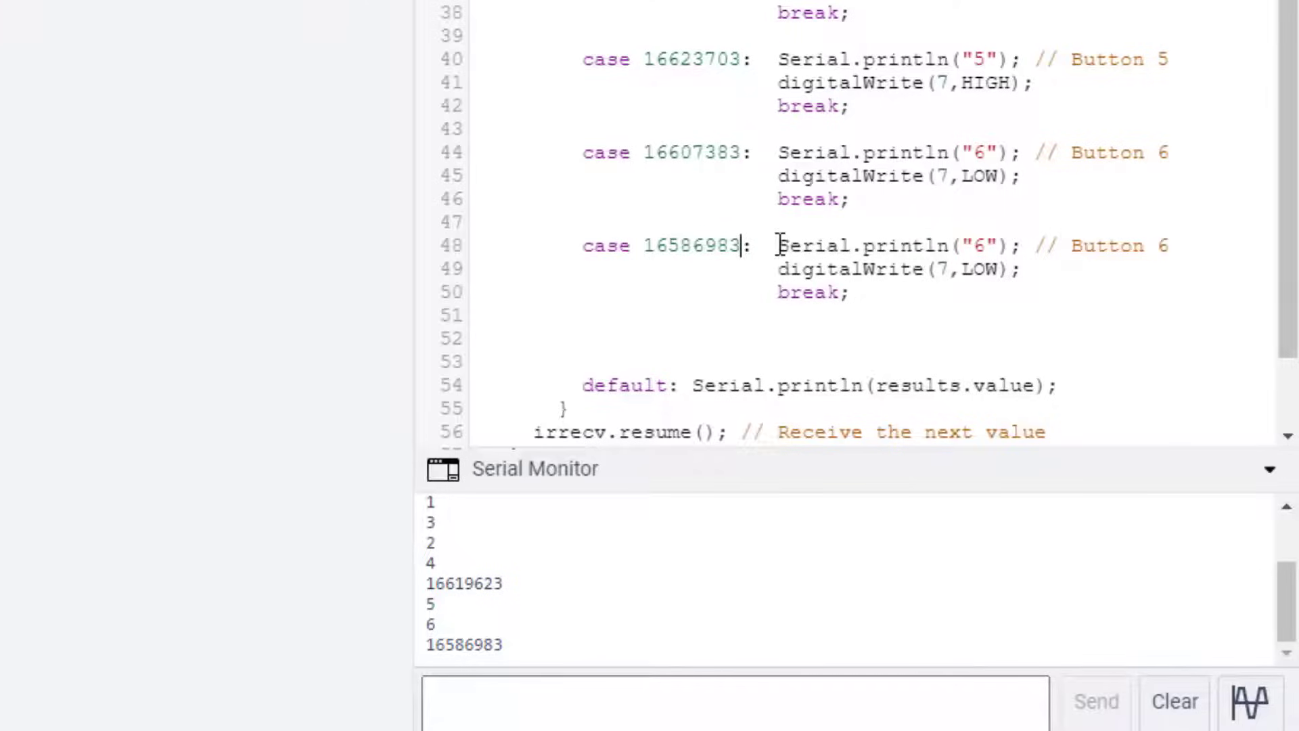
{"action": "double_click", "coordinate": [980, 247]}
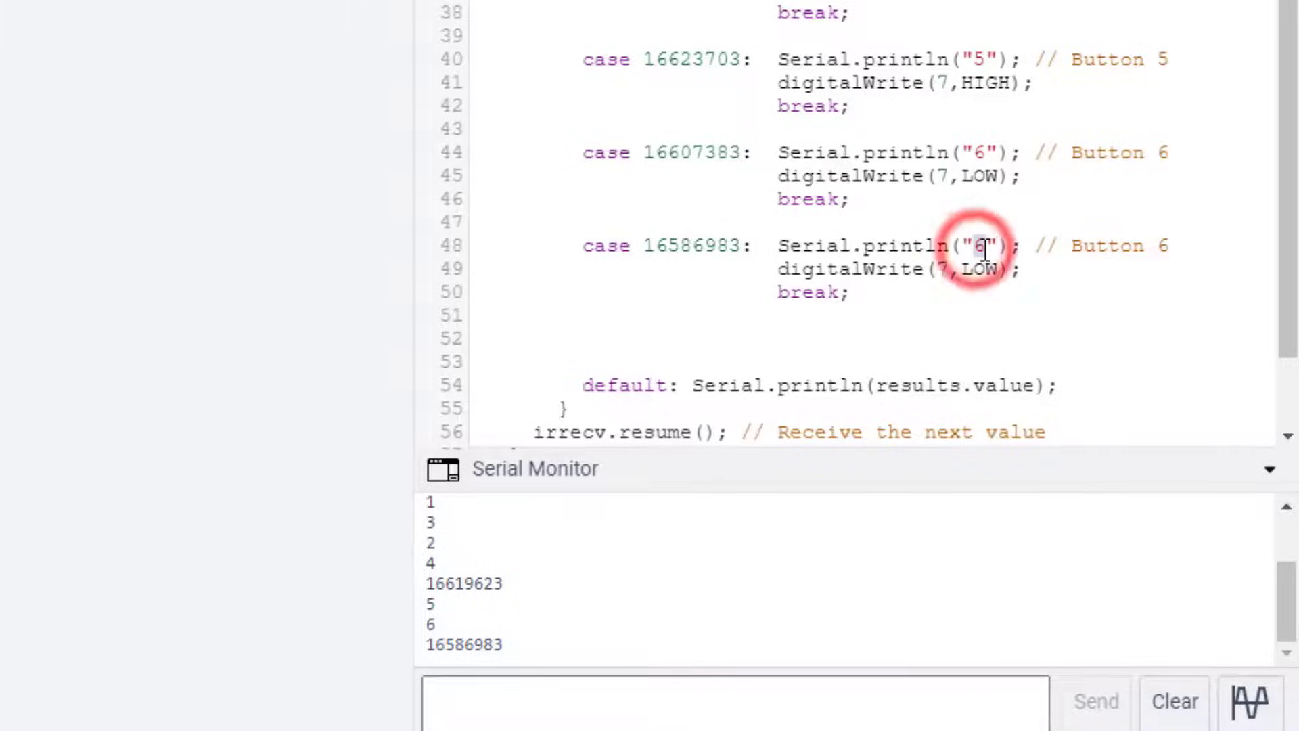
{"action": "type", "text": "7"}
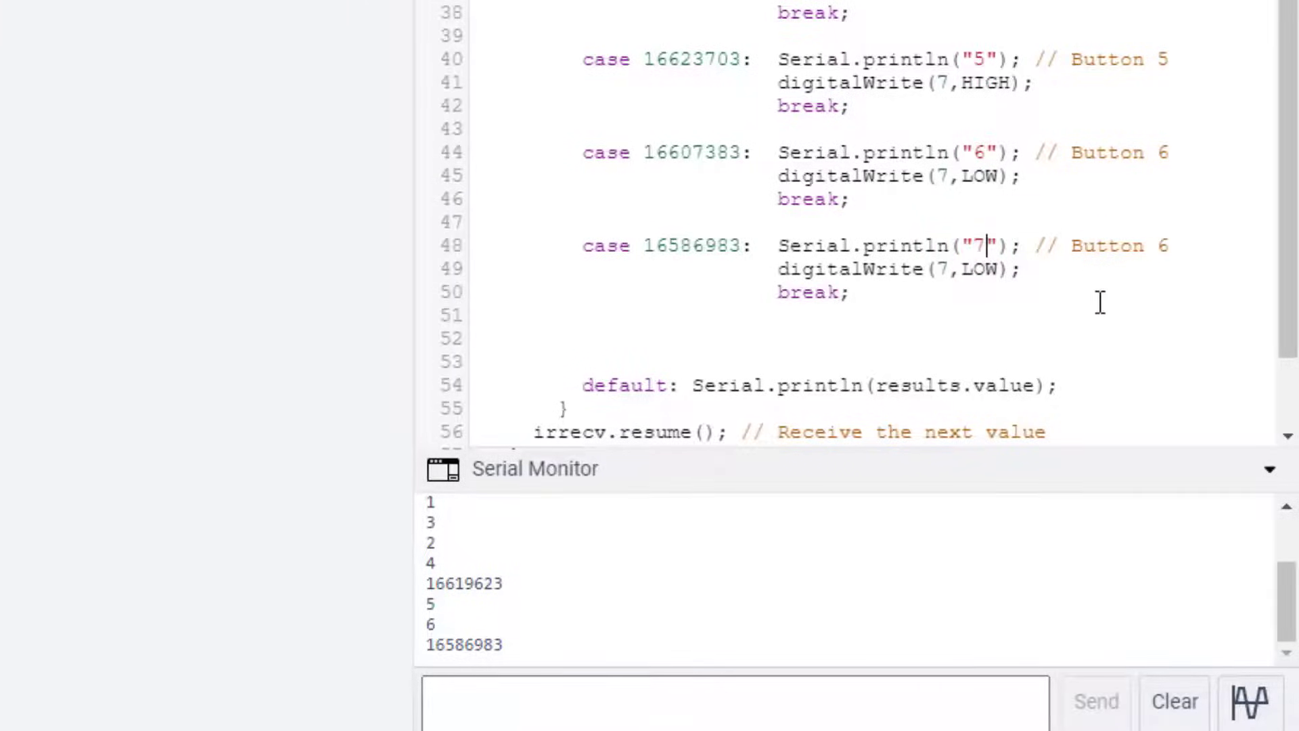
{"action": "double_click", "coordinate": [1168, 246]}
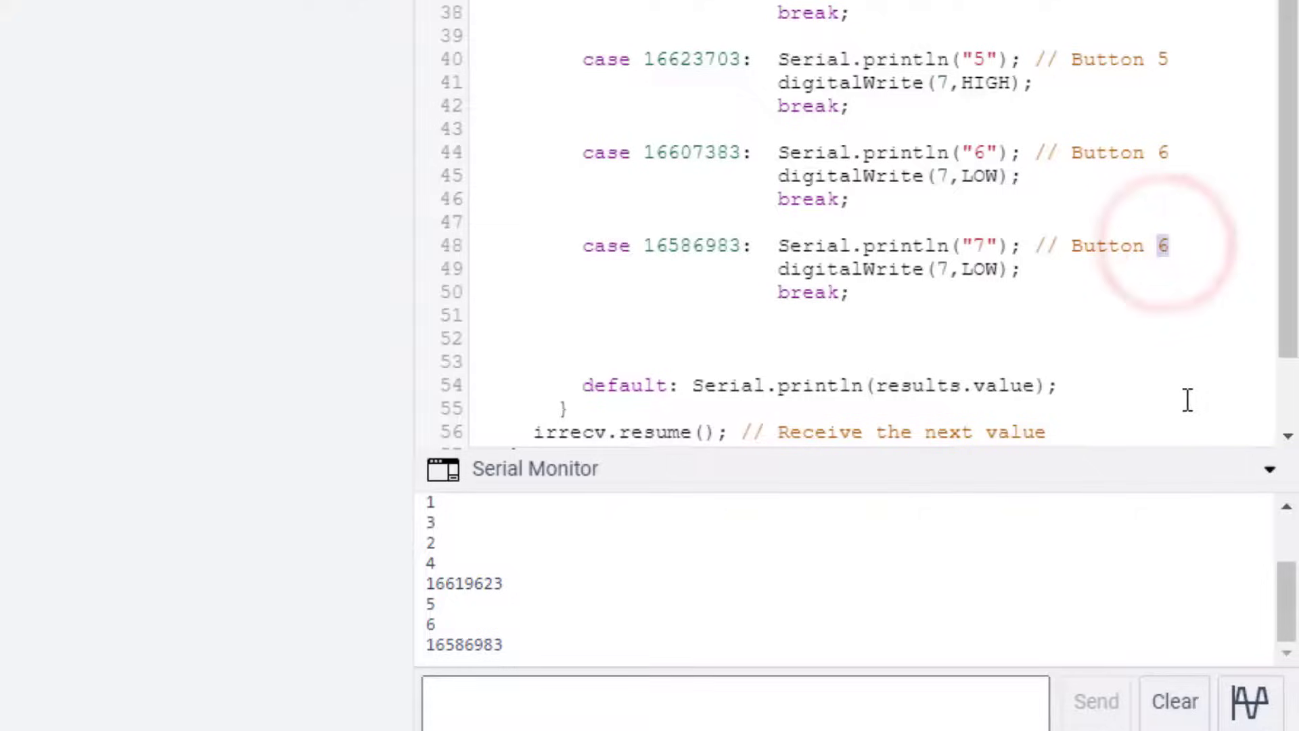
{"action": "type", "text": "7"}
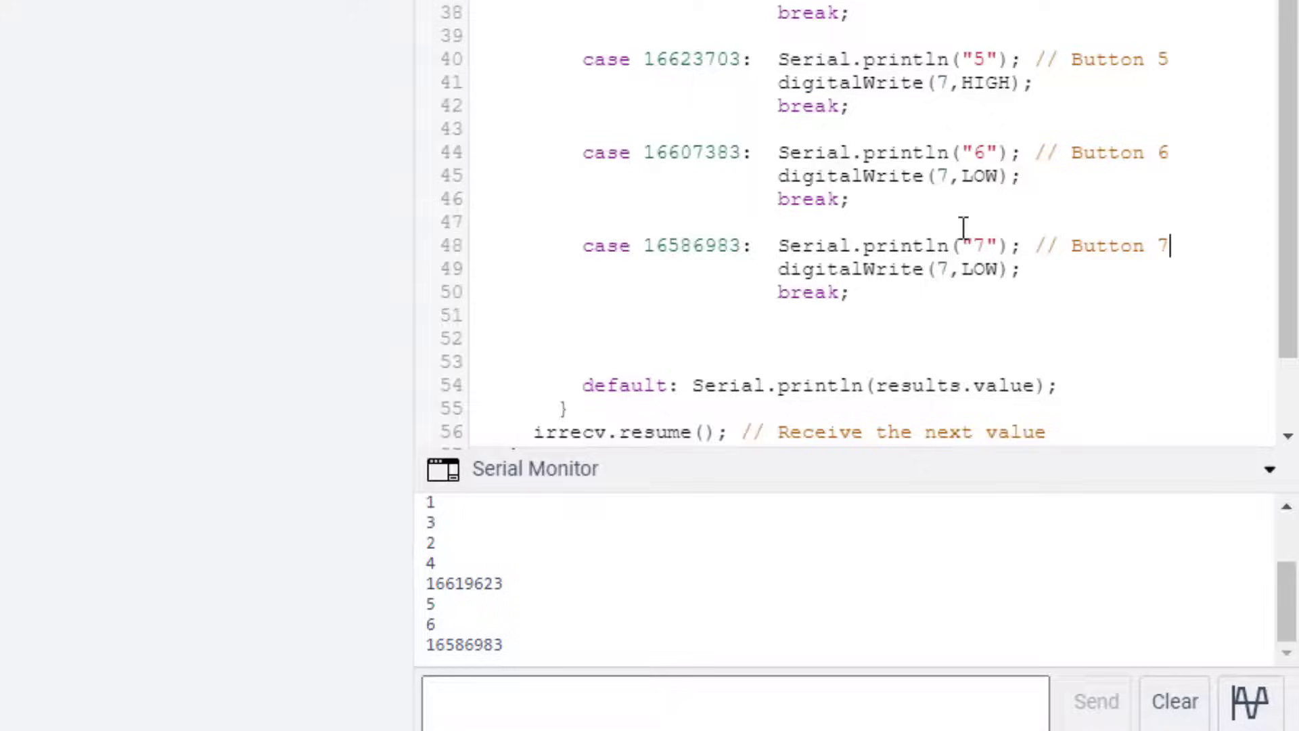
Make the new case write pin 8 HIGH instead of pin 7 LOW.
{"action": "double_click", "coordinate": [942, 269]}
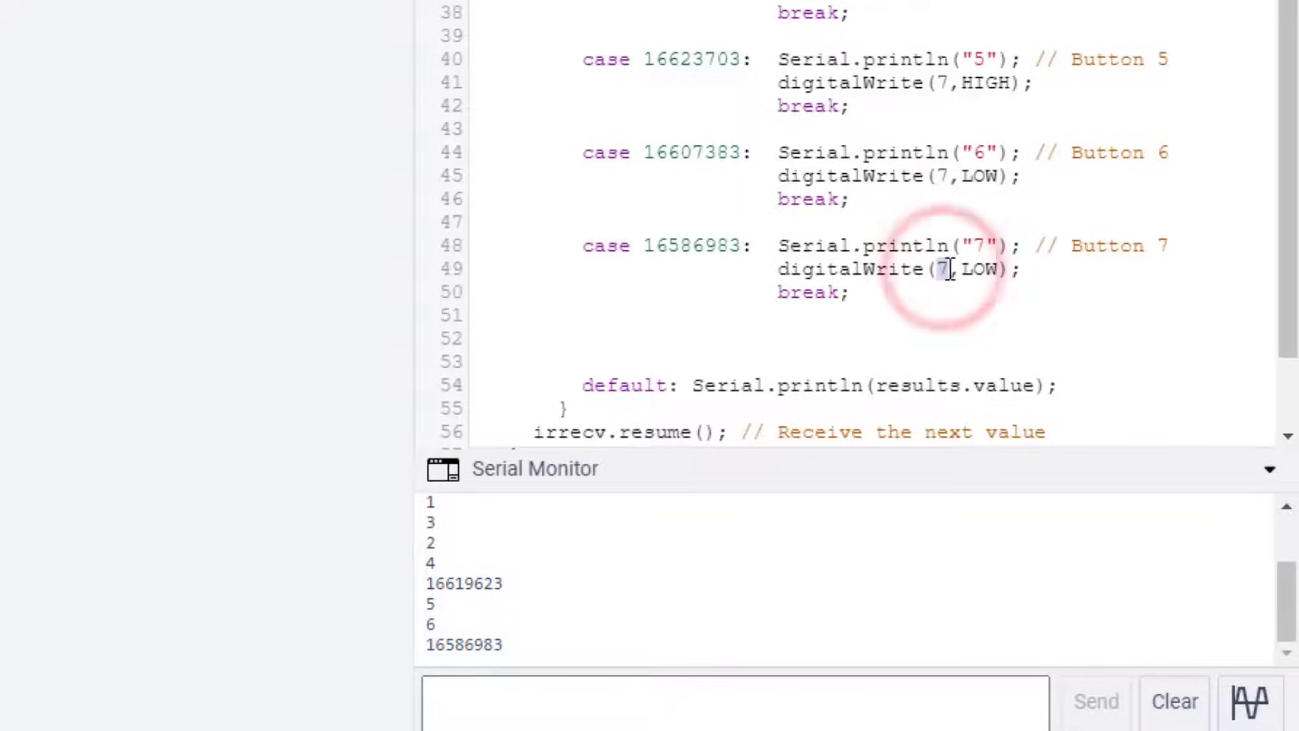
{"action": "type", "text": "8"}
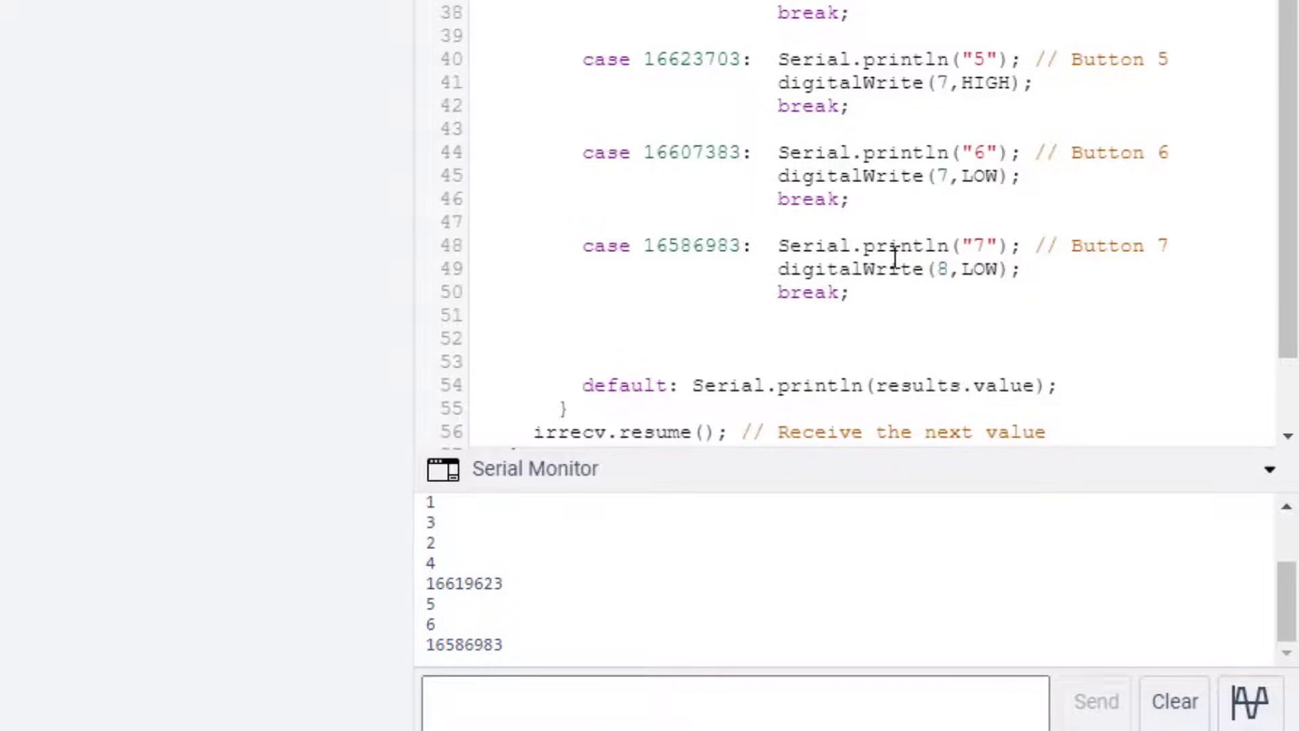
{"action": "double_click", "coordinate": [978, 269]}
{"action": "type", "text": "HIGH"}
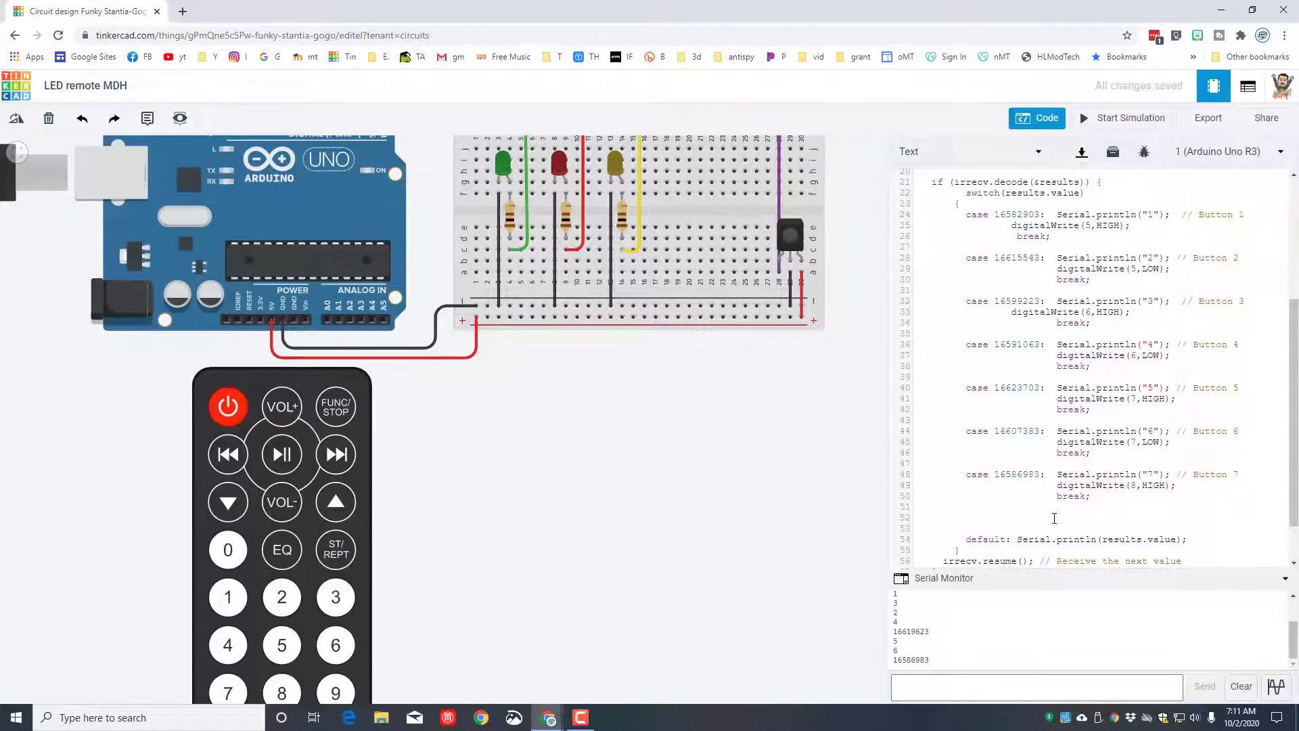
Simulate and press remote button 7, confirming the Serial Monitor prints 7, then stop.
{"action": "left_click", "coordinate": [1127, 121]}
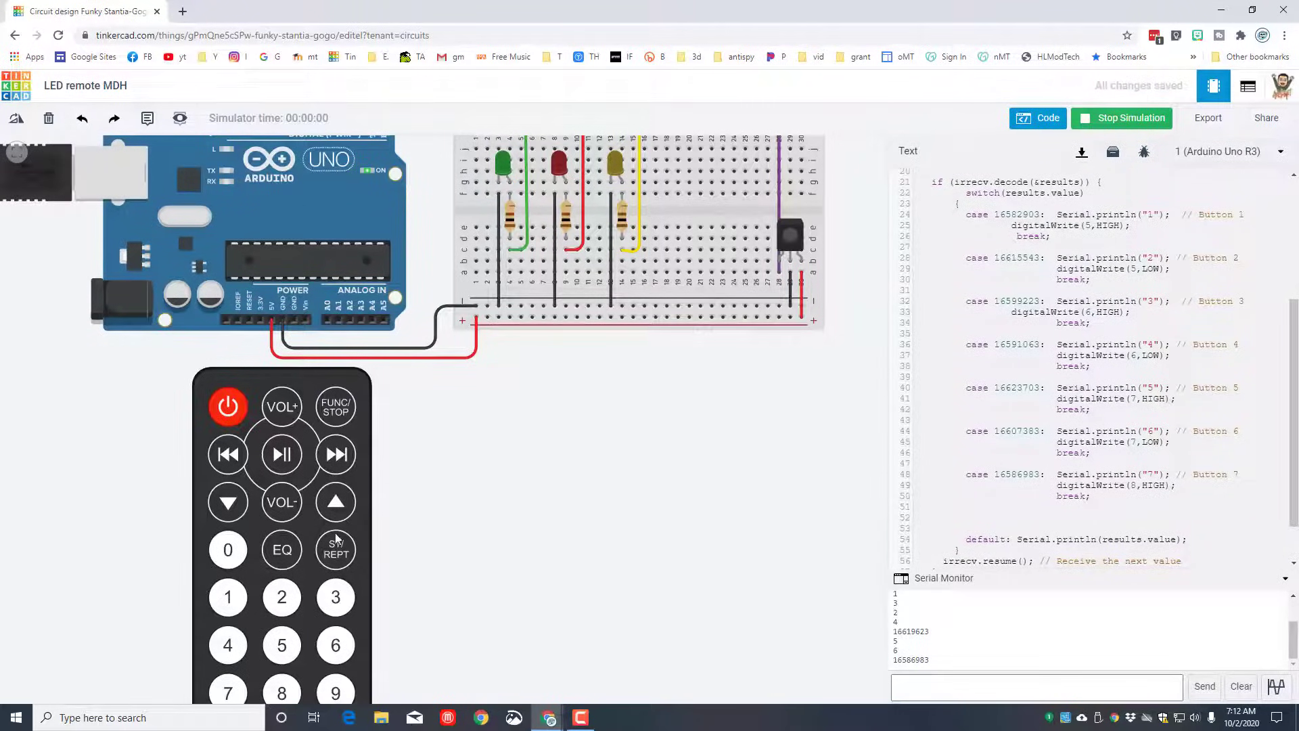
{"action": "left_click", "coordinate": [230, 696]}
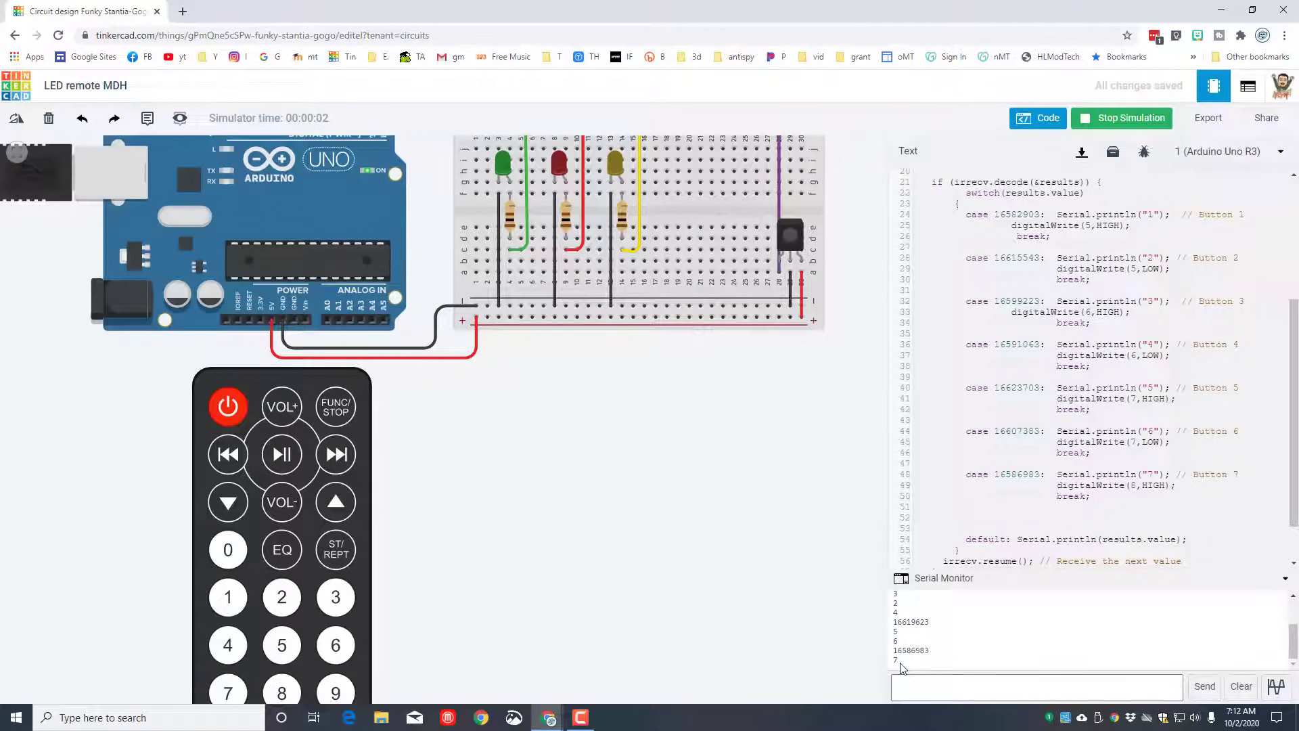
{"action": "left_click_drag", "start_coordinate": [423, 155], "coordinate": [424, 232]}
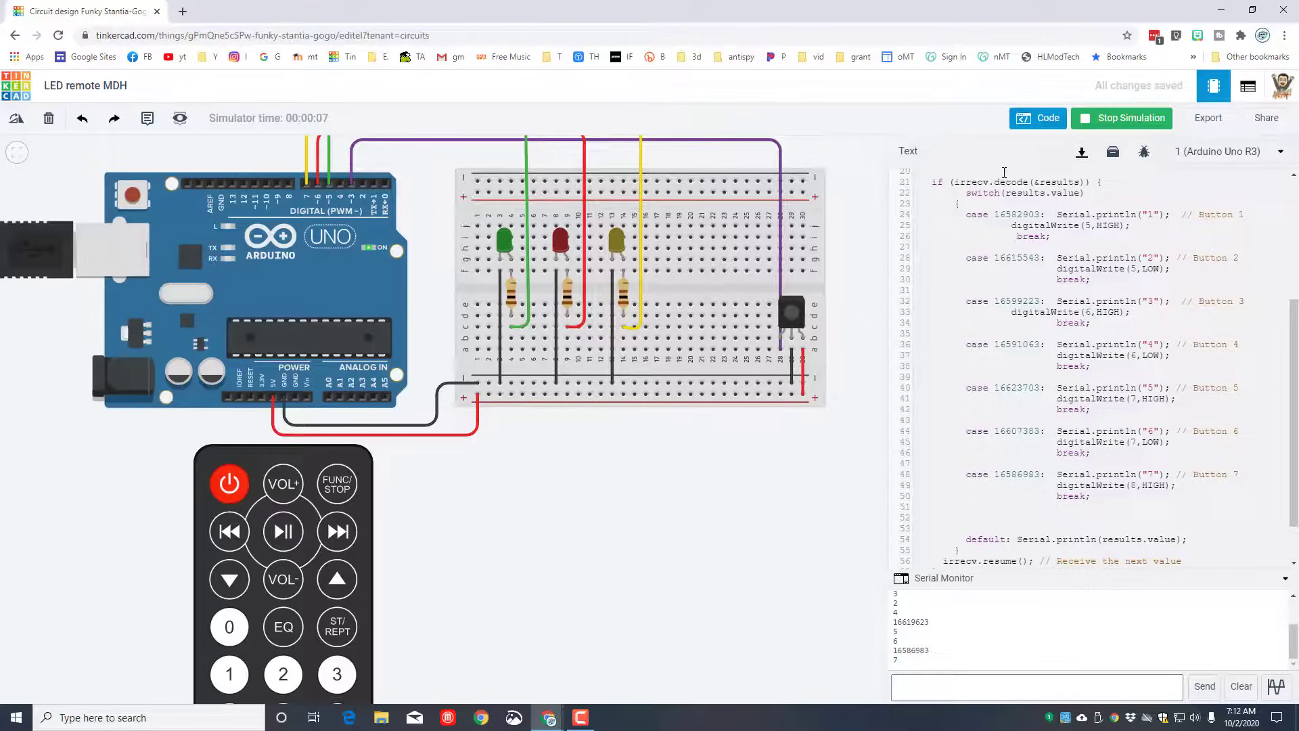
{"action": "left_click", "coordinate": [1099, 117]}
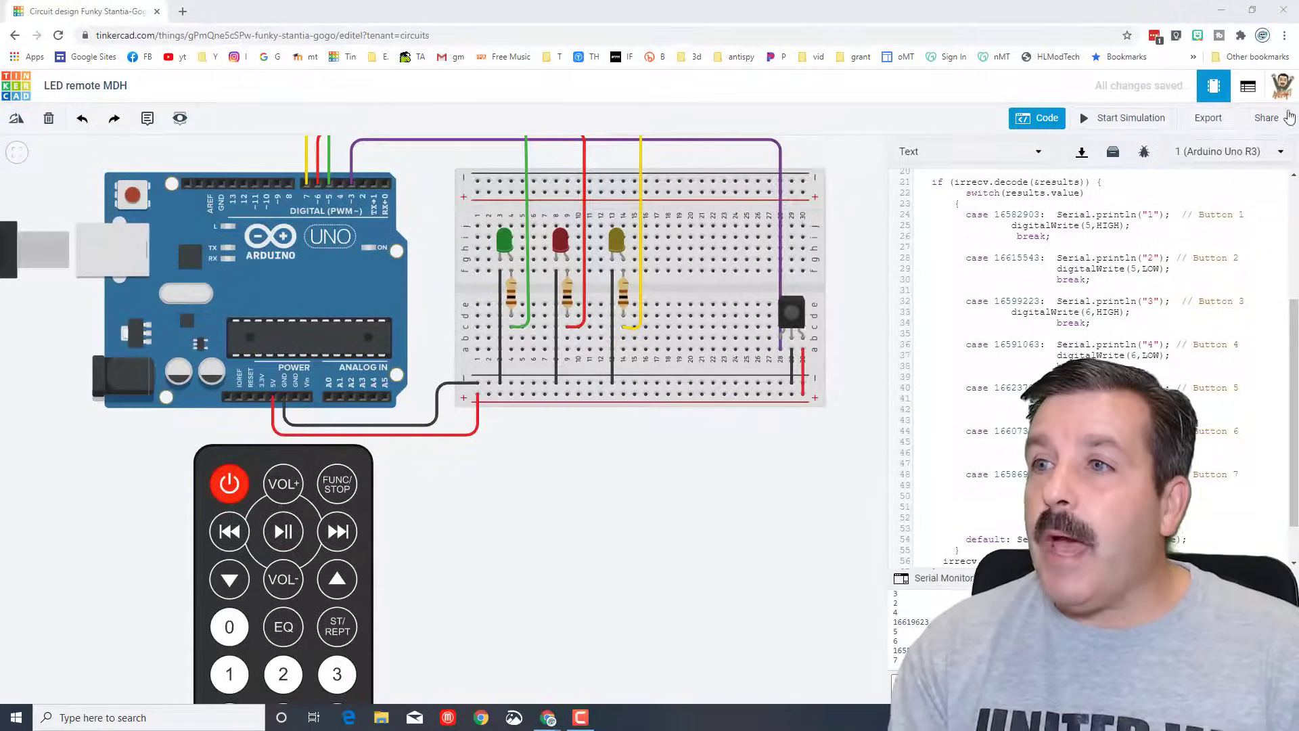
Generate an Invite people collaboration link from Share and copy it to the clipboard.
{"action": "left_click", "coordinate": [1260, 120]}
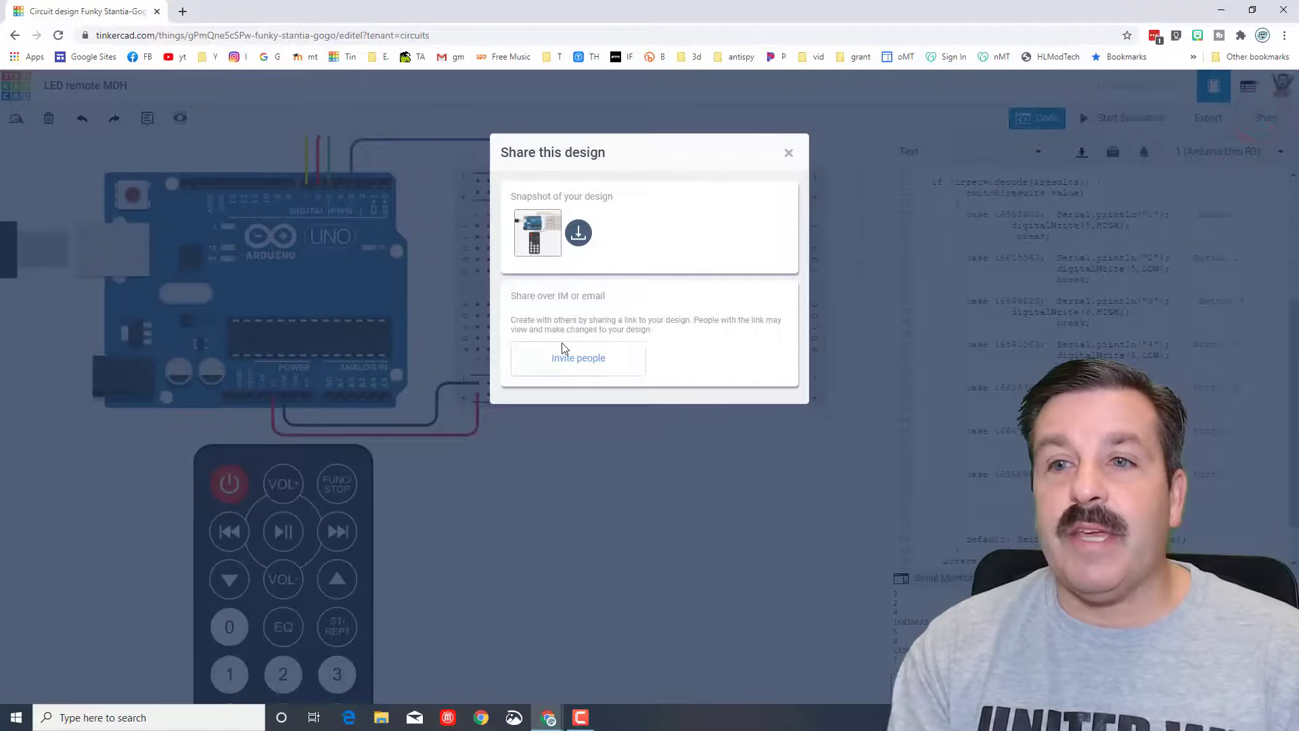
{"action": "left_click", "coordinate": [570, 358]}
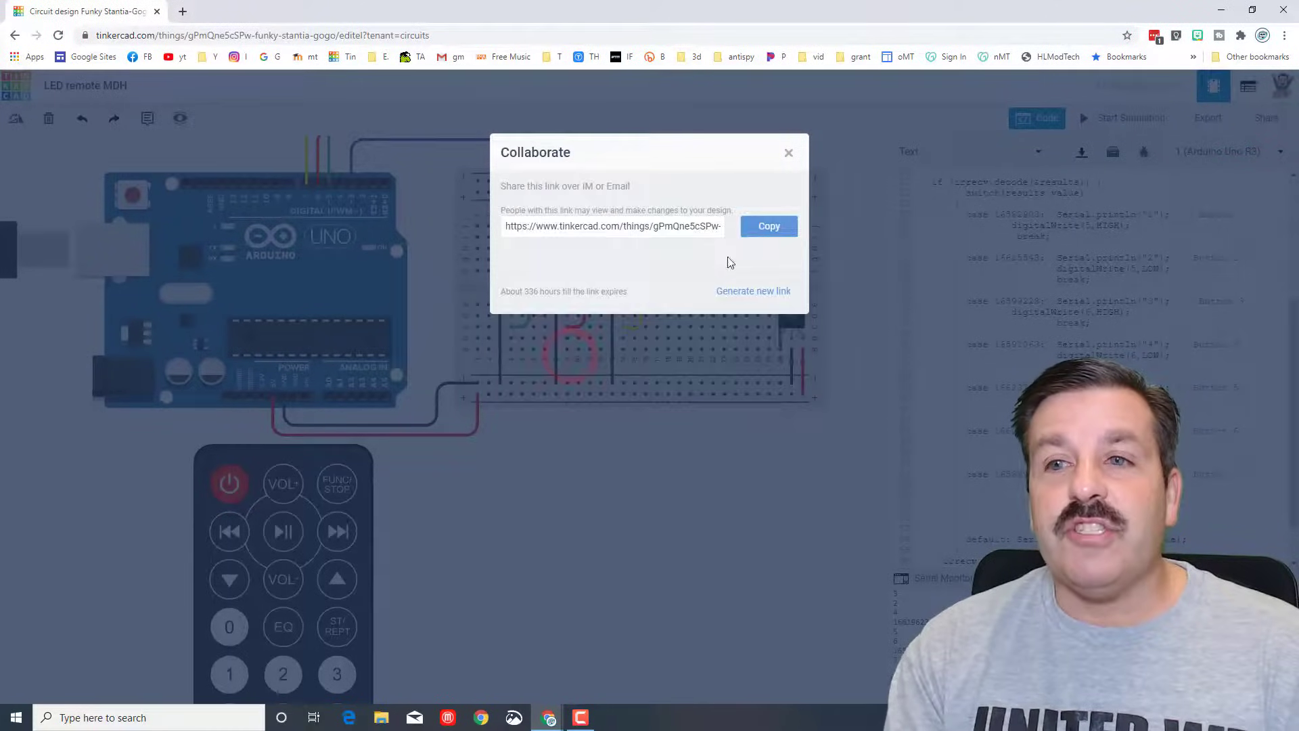
{"action": "left_click", "coordinate": [762, 229]}
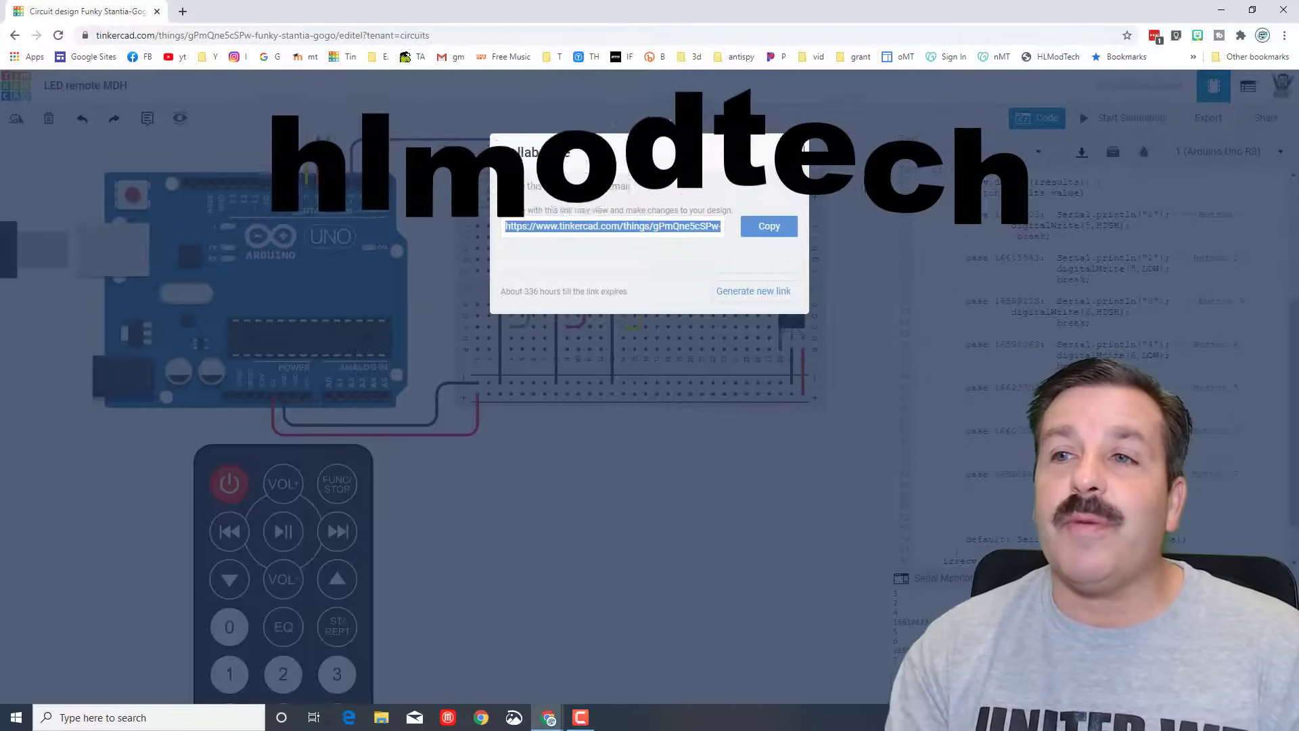
Close the Collaborate dialog to return to the three-LED circuit editor.
{"action": "left_click", "coordinate": [792, 153]}
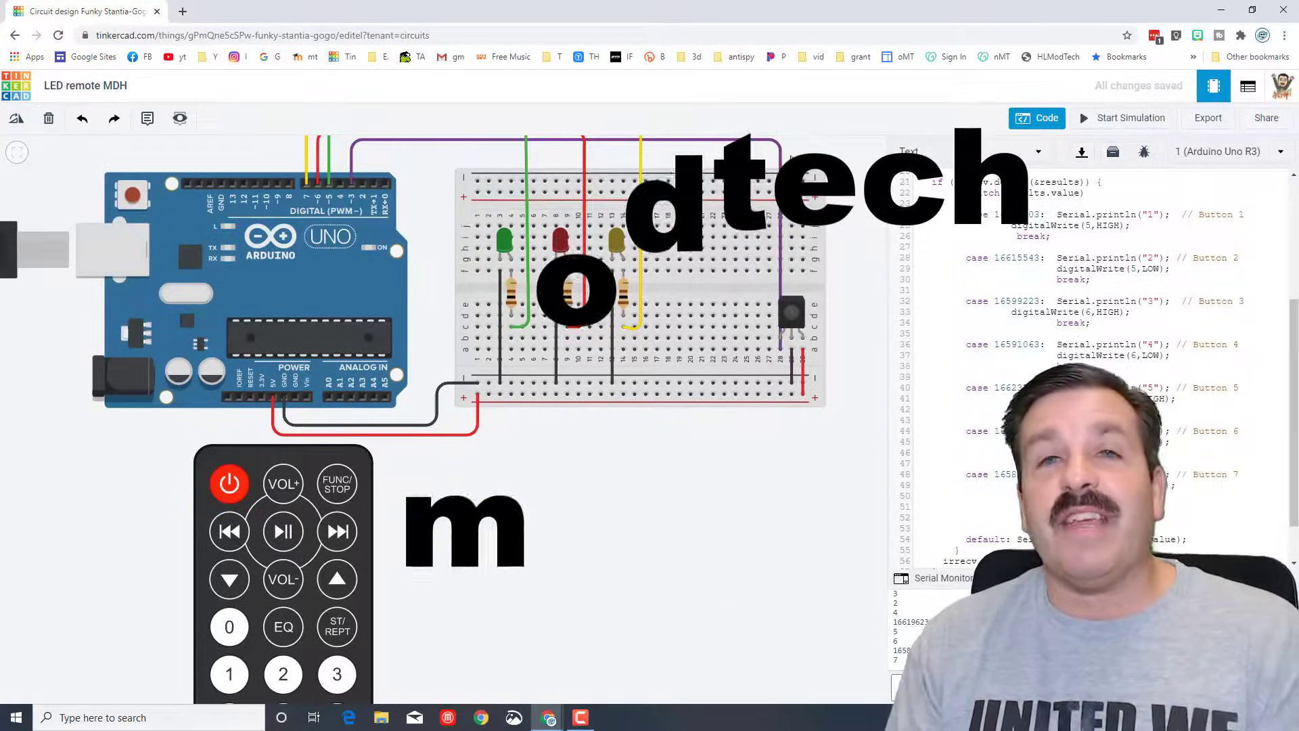